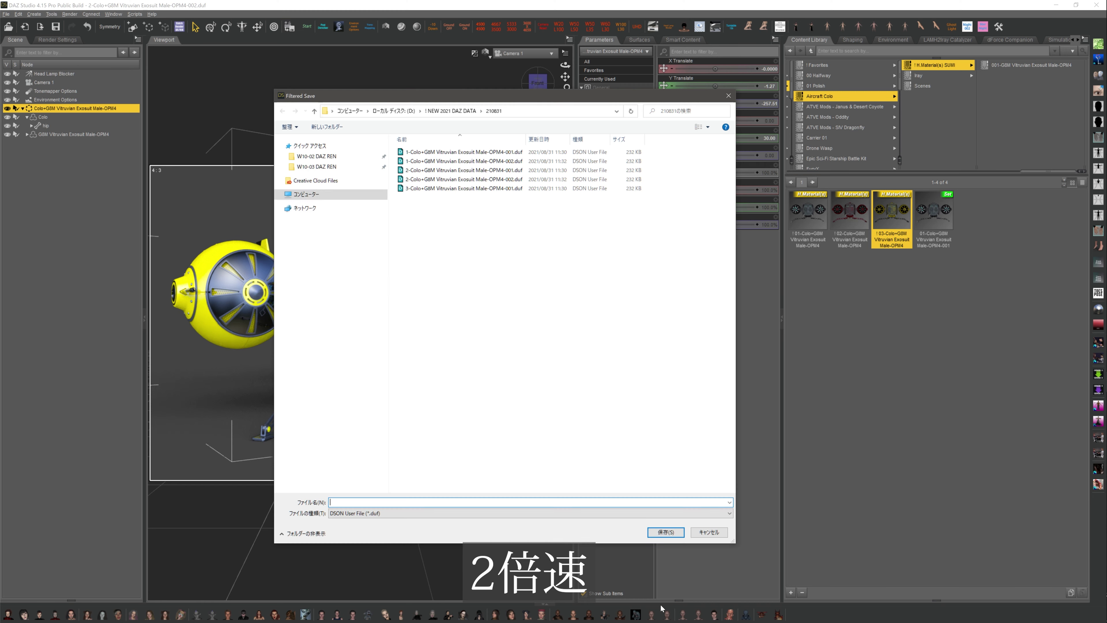
Save the yellow aircraft scene as 3-Colo+G8M Vitruvian Exosuit Male-OPM4-002.duf in the 210831 folder.
{"action": "right_click", "coordinate": [406, 189]}
{"action": "key", "text": "Escape"}
{"action": "left_click", "coordinate": [438, 502]}
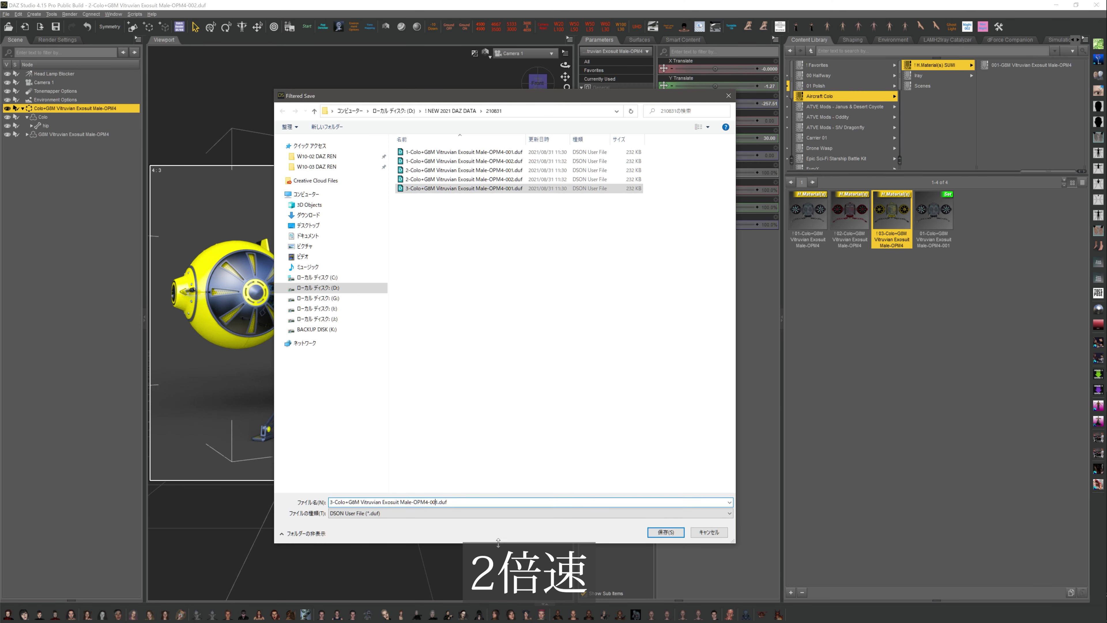
{"action": "key", "text": "BackSpace"}
{"action": "type", "text": "2"}
{"action": "left_click", "coordinate": [666, 532]}
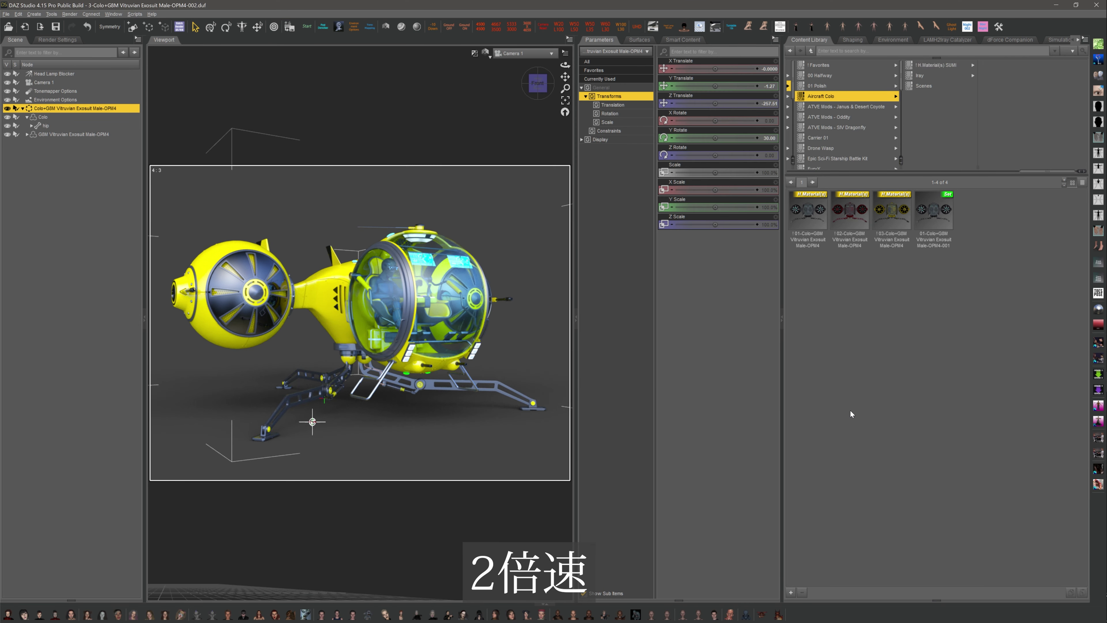
Apply the 01-Colo+G8M material preset to the aircraft group and set its Y Rotate to 90.
{"action": "double_click", "coordinate": [809, 218]}
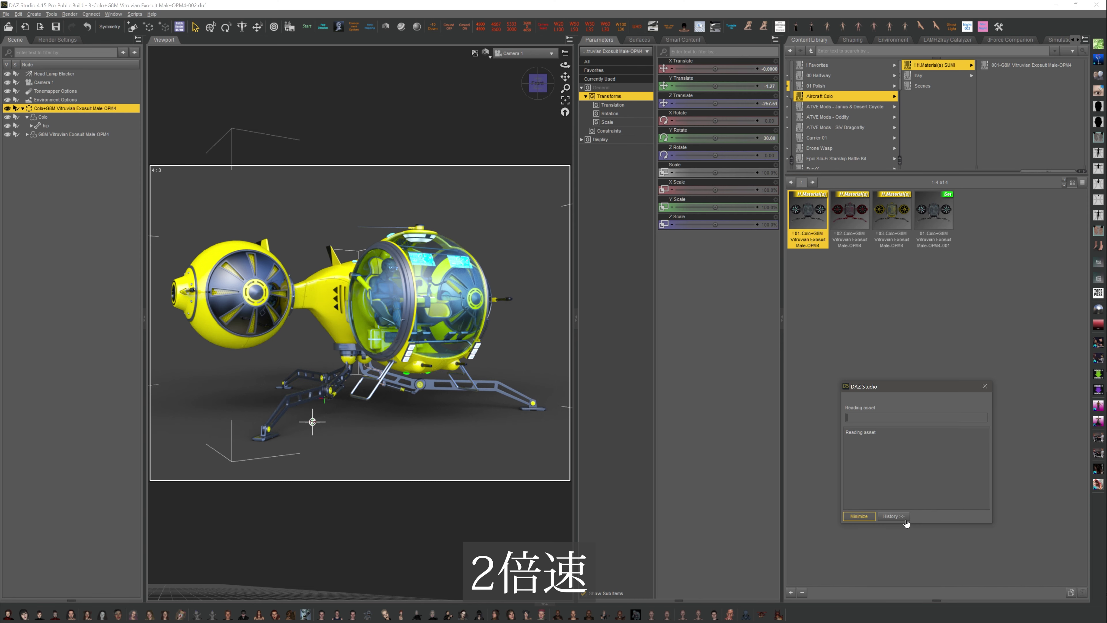
{"action": "left_click", "coordinate": [767, 138]}
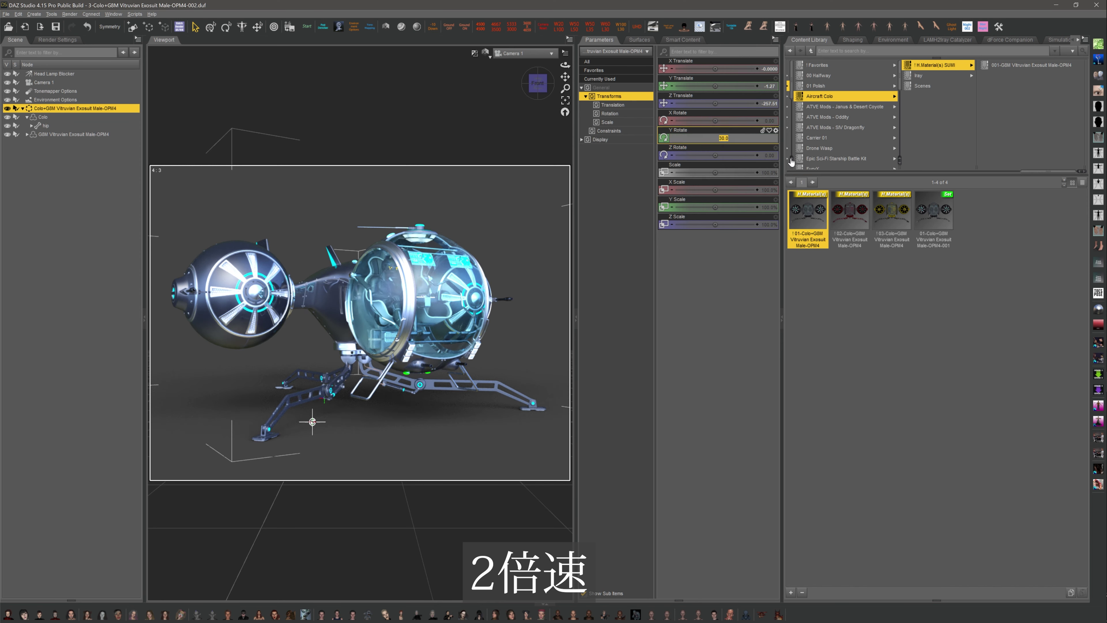
{"action": "type", "text": "90"}
{"action": "key", "text": "Return"}
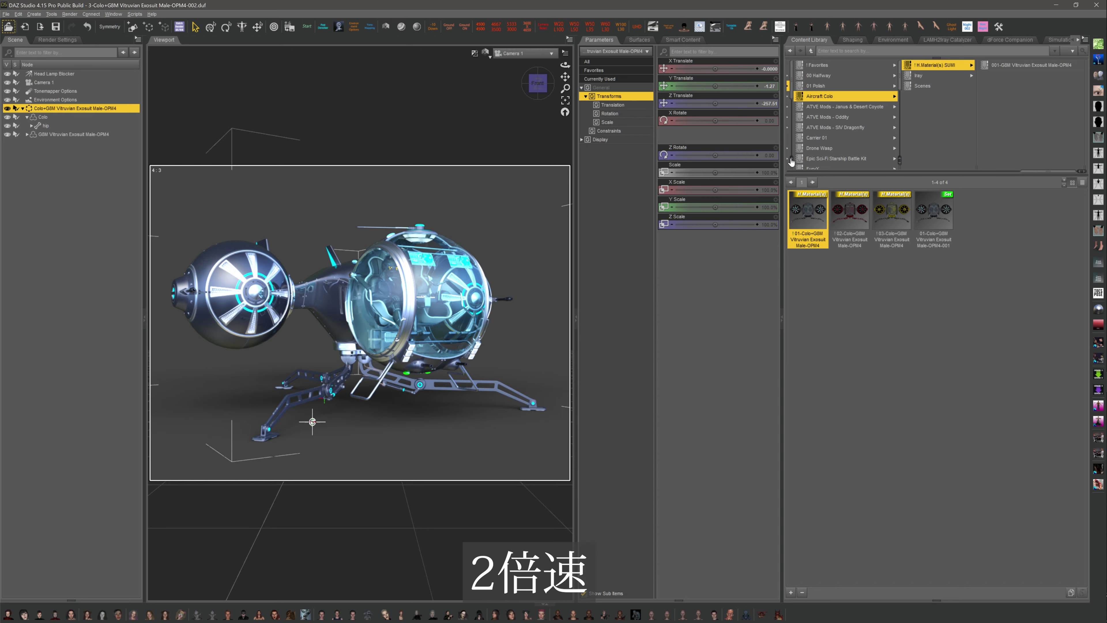
Reframe Camera 1 so the whole side-on aircraft fits the frame from a slightly raised angle.
{"action": "left_click_drag", "start_coordinate": [566, 74], "coordinate": [588, 89]}
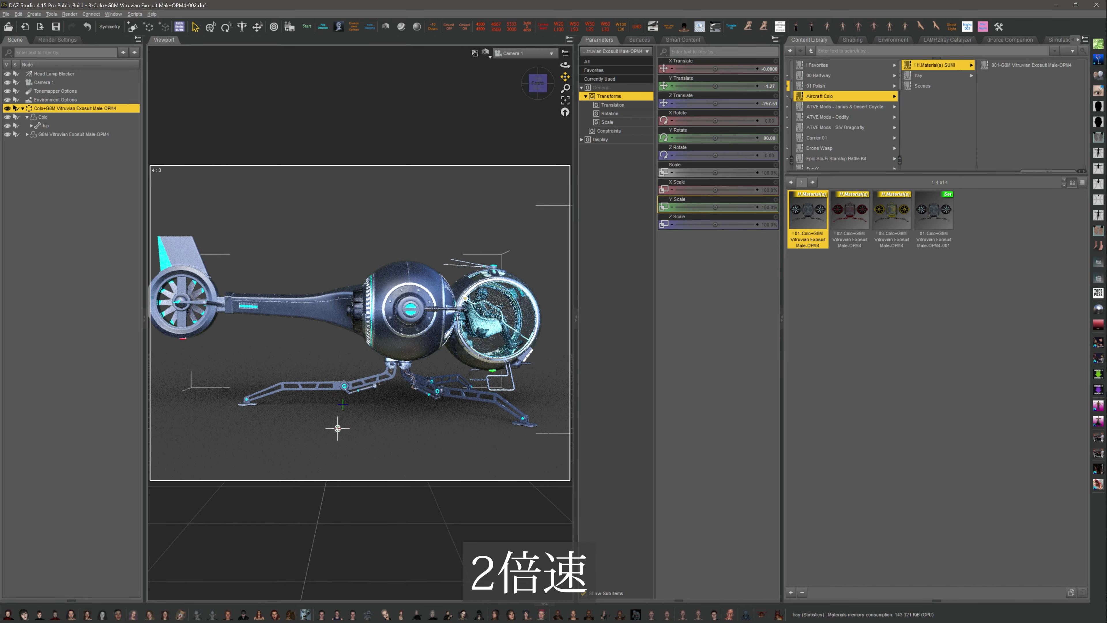
{"action": "scroll", "coordinate": [566, 75], "scroll_direction": "down", "scroll_amount": 2}
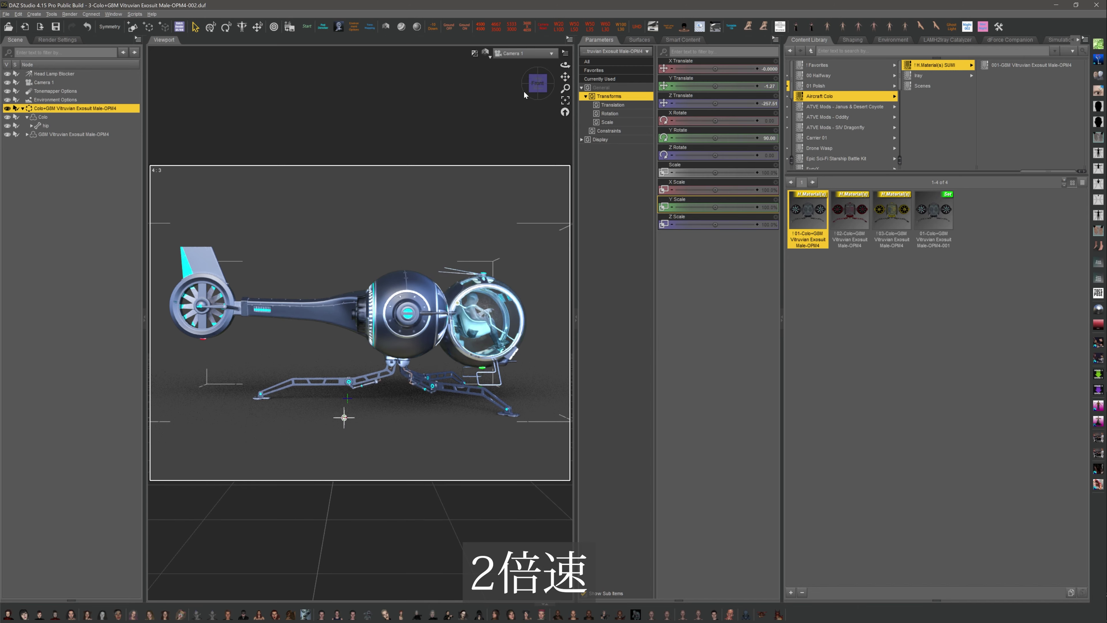
{"action": "left_click", "coordinate": [539, 85]}
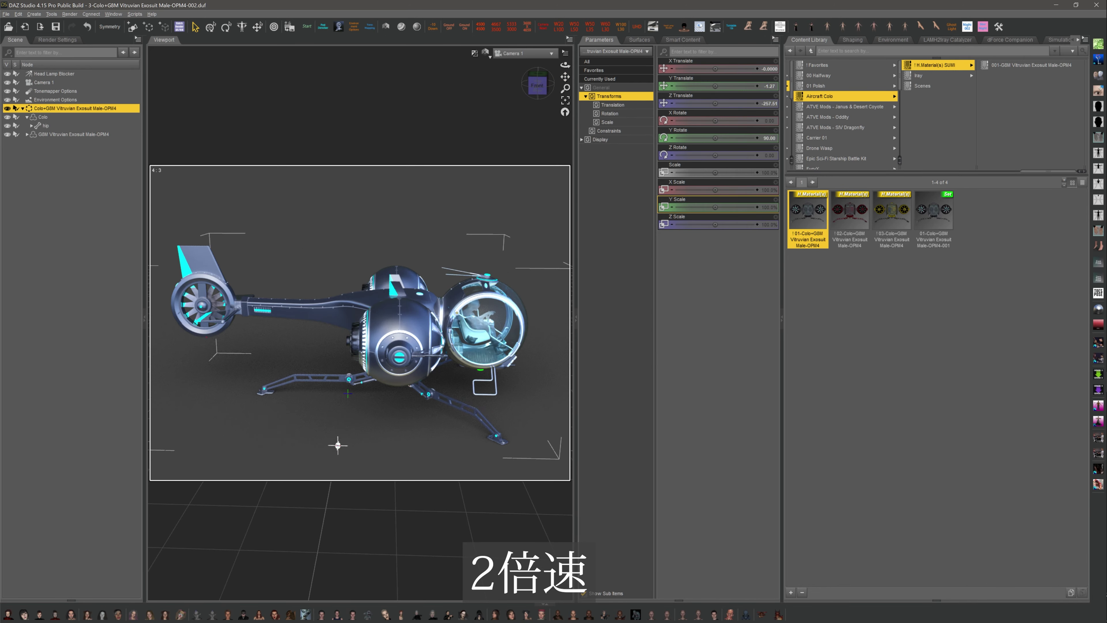
{"action": "left_click_drag", "start_coordinate": [565, 77], "coordinate": [566, 67]}
Save the dark blue aircraft scene as 1-Colo+G8M Vitruvian Exosuit Male-OPM4-003.duf.
{"action": "key", "text": "ctrl+shift+s"}
{"action": "right_click", "coordinate": [502, 161]}
{"action": "left_click", "coordinate": [432, 503]}
{"action": "left_click", "coordinate": [432, 503]}
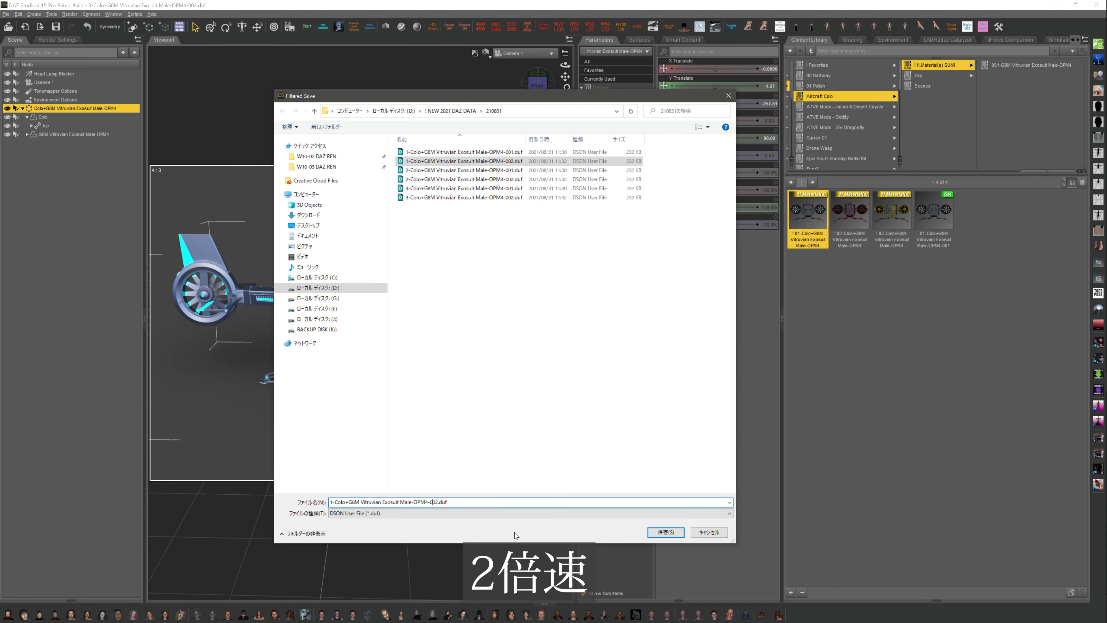
{"action": "key", "text": "Delete"}
{"action": "type", "text": "3"}
{"action": "left_click", "coordinate": [665, 532]}
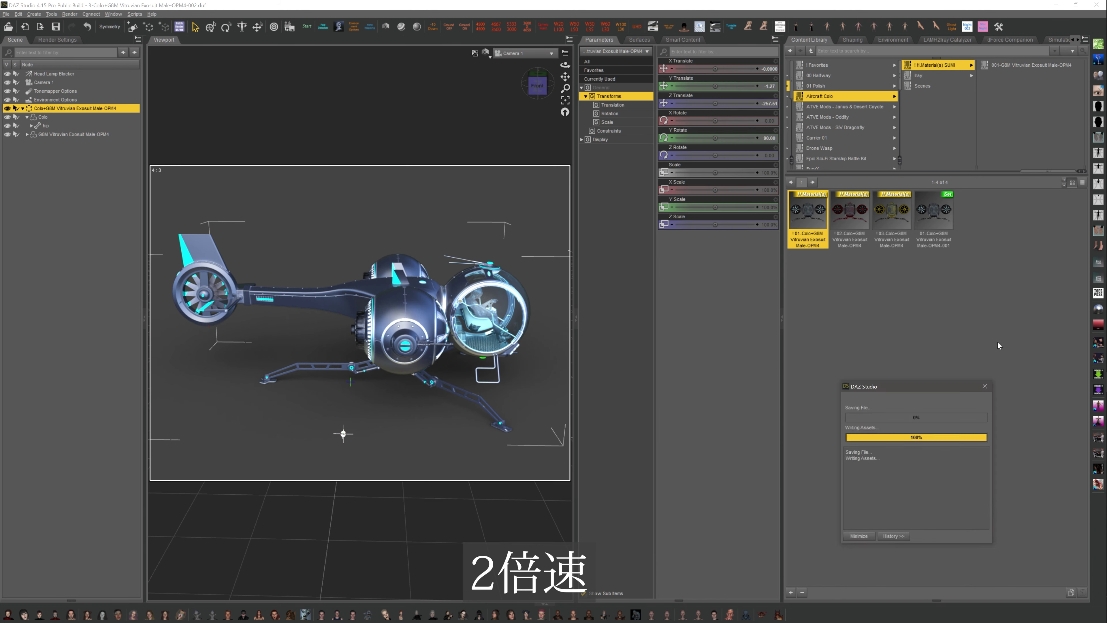
Apply the red 02-Colo+G8M material preset and save the scene as 2-Colo+G8M Vitruvian Exosuit Male-OPM4-003.duf.
{"action": "double_click", "coordinate": [849, 234]}
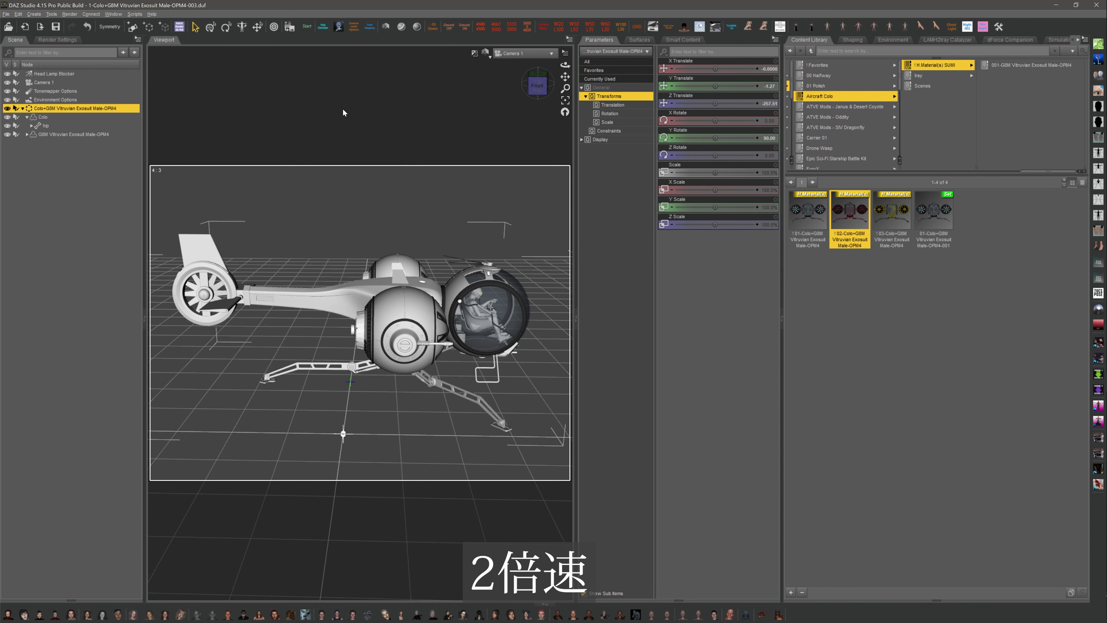
{"action": "left_click", "coordinate": [290, 27]}
{"action": "right_click", "coordinate": [491, 188]}
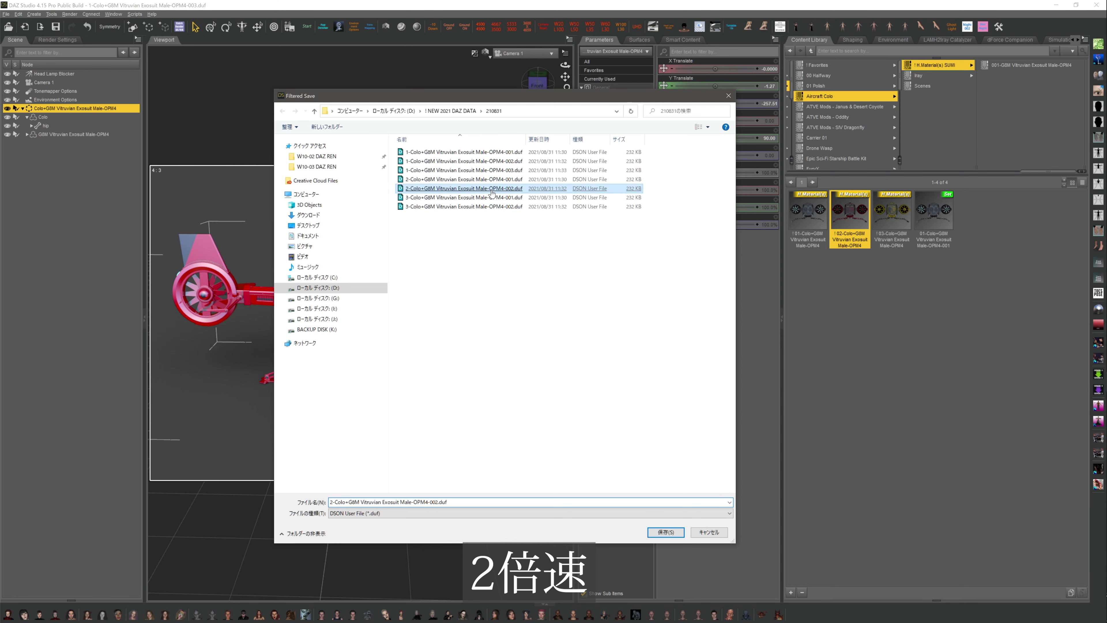
{"action": "left_click", "coordinate": [447, 501]}
{"action": "left_click", "coordinate": [437, 502]}
{"action": "key", "text": "Delete"}
{"action": "type", "text": "3"}
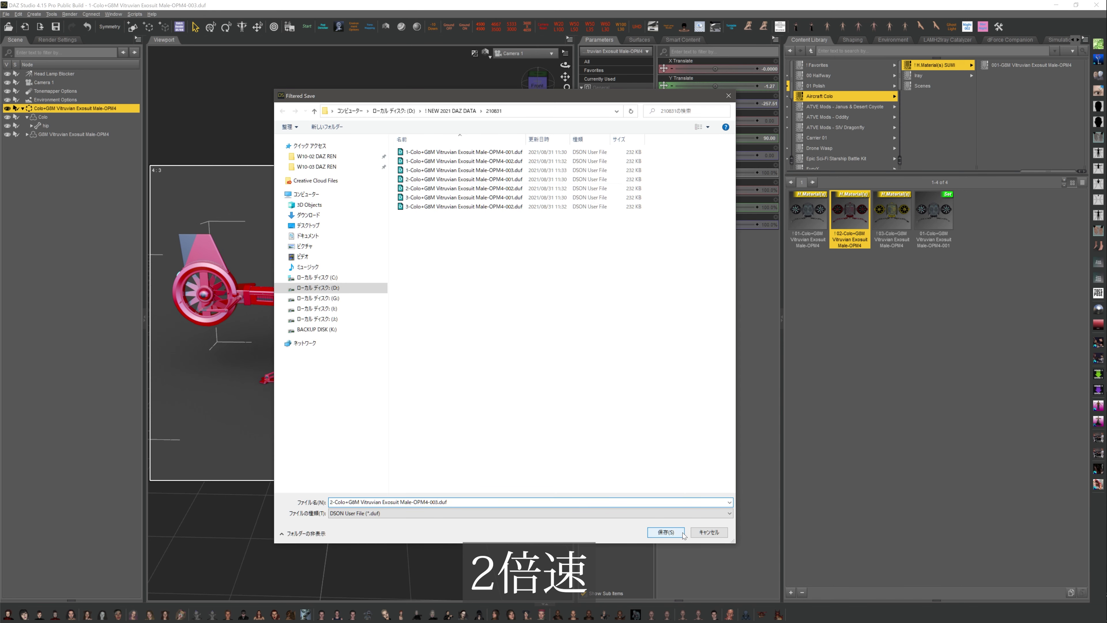
{"action": "left_click", "coordinate": [666, 531]}
Apply the yellow 03-Colo+G8M material preset and save the scene as 3-Colo+G8M Vitruvian Exosuit Male-OPM4-003.duf.
{"action": "double_click", "coordinate": [892, 218]}
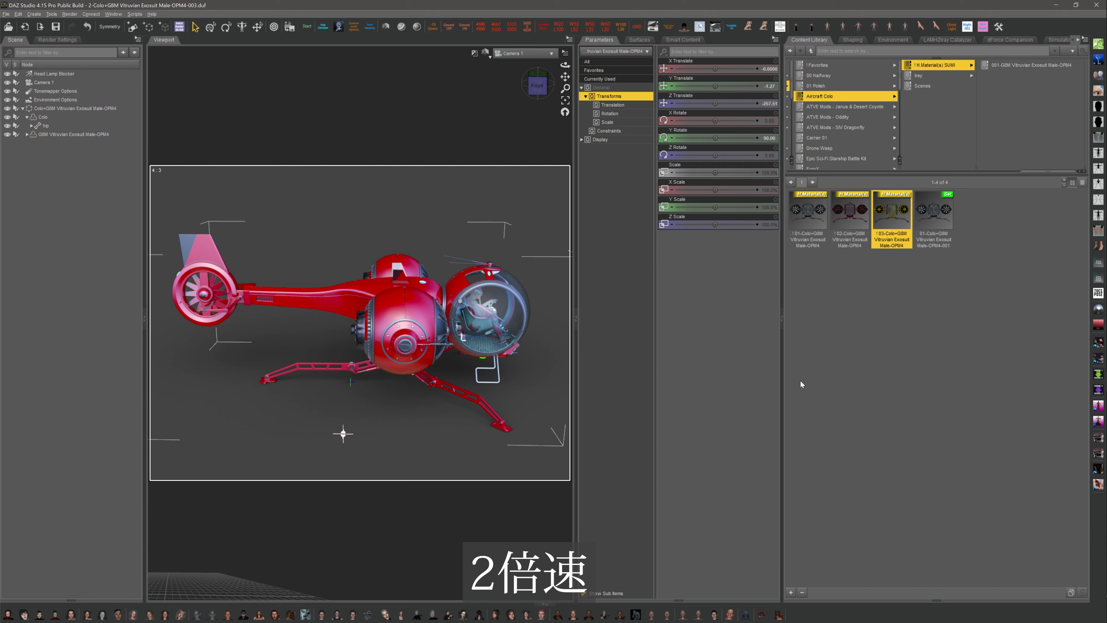
{"action": "left_click", "coordinate": [289, 27]}
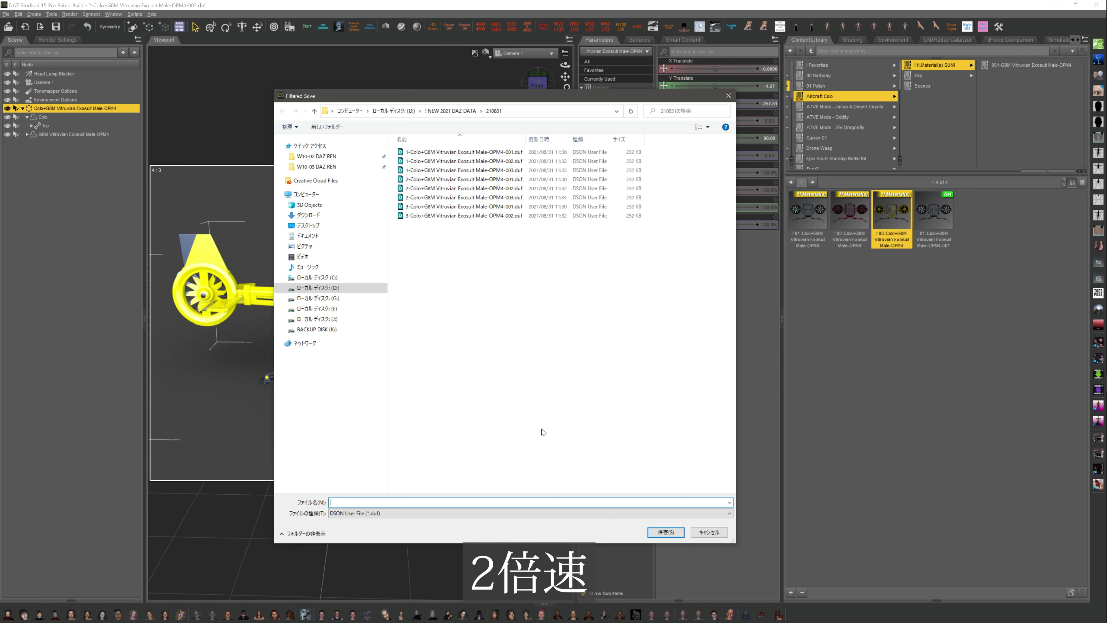
{"action": "left_click", "coordinate": [463, 216]}
{"action": "right_click", "coordinate": [462, 215]}
{"action": "left_click", "coordinate": [437, 502]}
{"action": "left_click", "coordinate": [437, 502]}
{"action": "type", "text": "3"}
{"action": "left_click", "coordinate": [666, 532]}
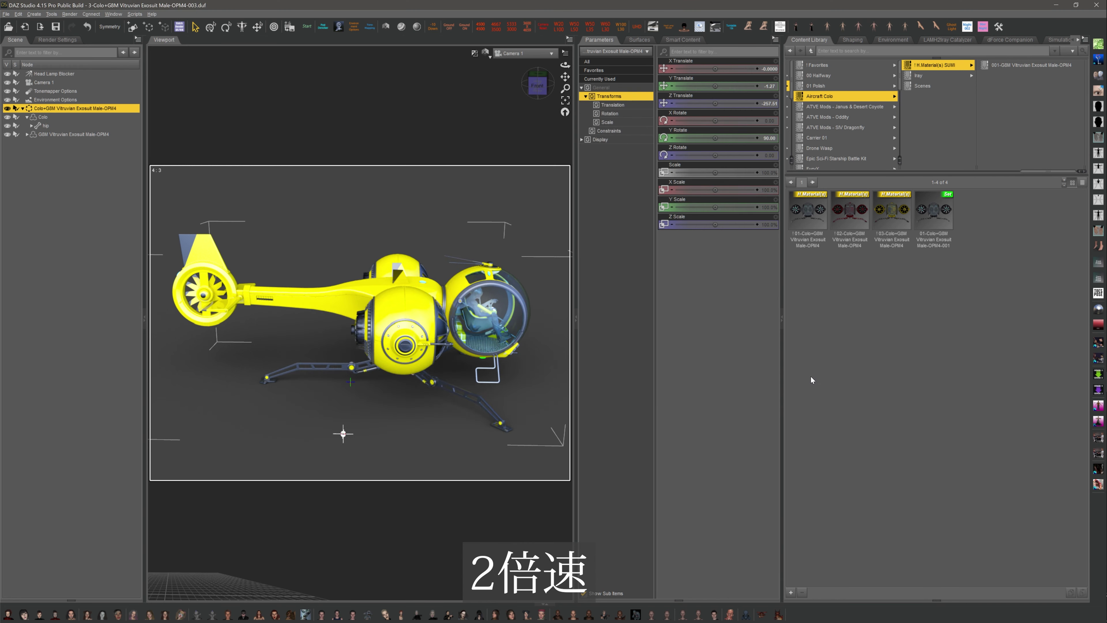
Restore the dark blue 01-Colo+G8M material preset on the aircraft and check the render settings.
{"action": "double_click", "coordinate": [805, 221]}
{"action": "left_click", "coordinate": [57, 39]}
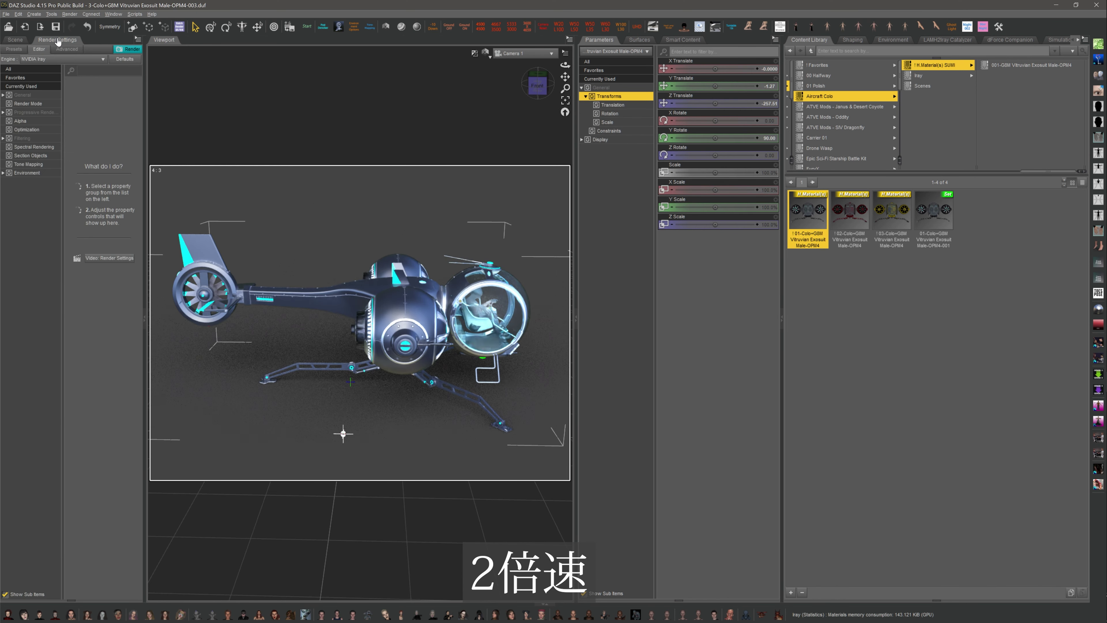
{"action": "left_click", "coordinate": [36, 71]}
{"action": "left_click", "coordinate": [16, 40]}
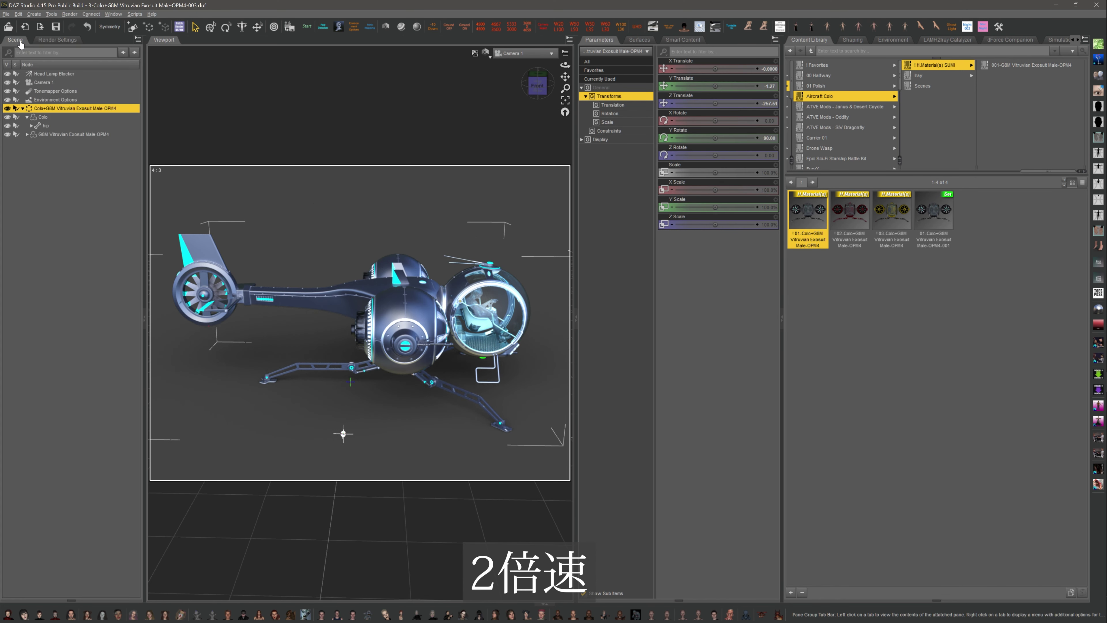
Set the aircraft group's Y Rotate to 135 and reframe the aircraft's rear view in Camera 1.
{"action": "left_click", "coordinate": [768, 138]}
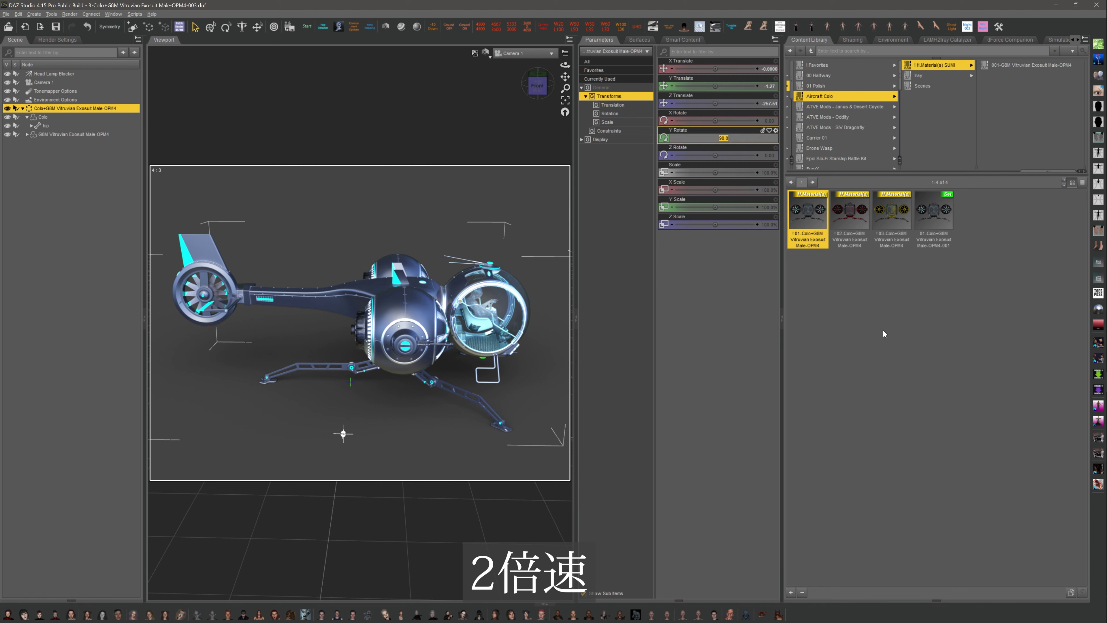
{"action": "key", "text": "Return"}
{"action": "left_click", "coordinate": [769, 139]}
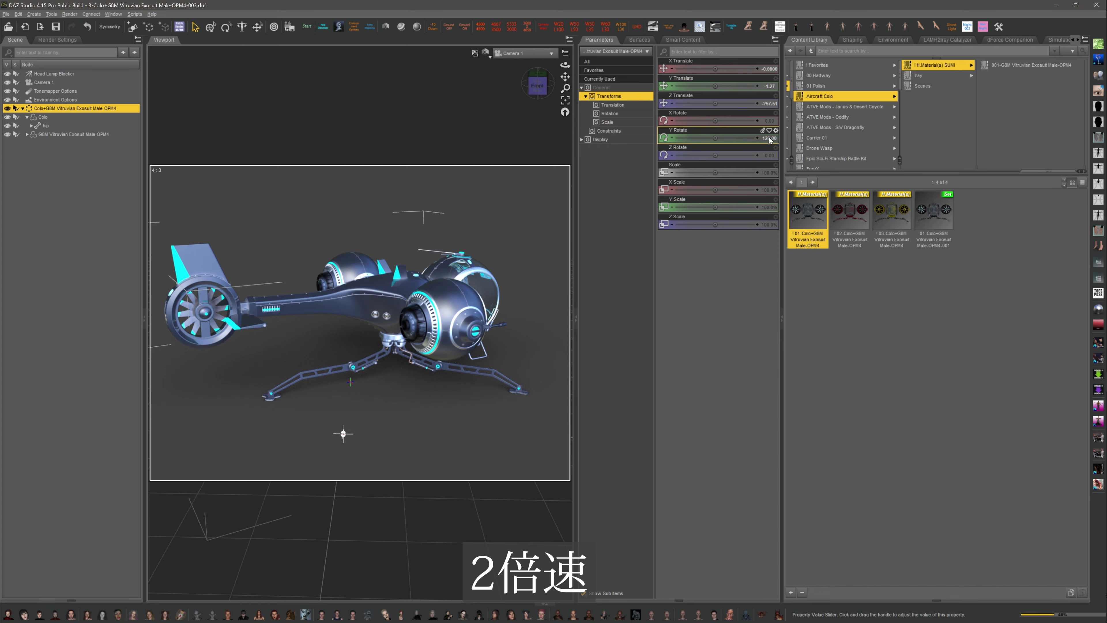
{"action": "type", "text": "135"}
{"action": "key", "text": "Return"}
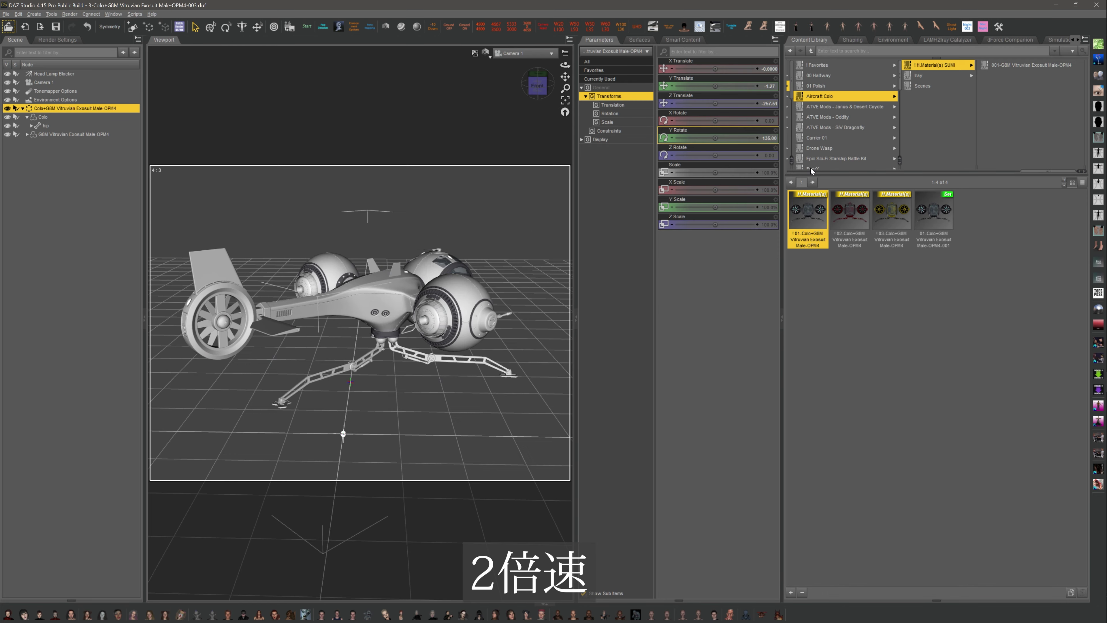
{"action": "left_click_drag", "start_coordinate": [565, 76], "coordinate": [566, 76]}
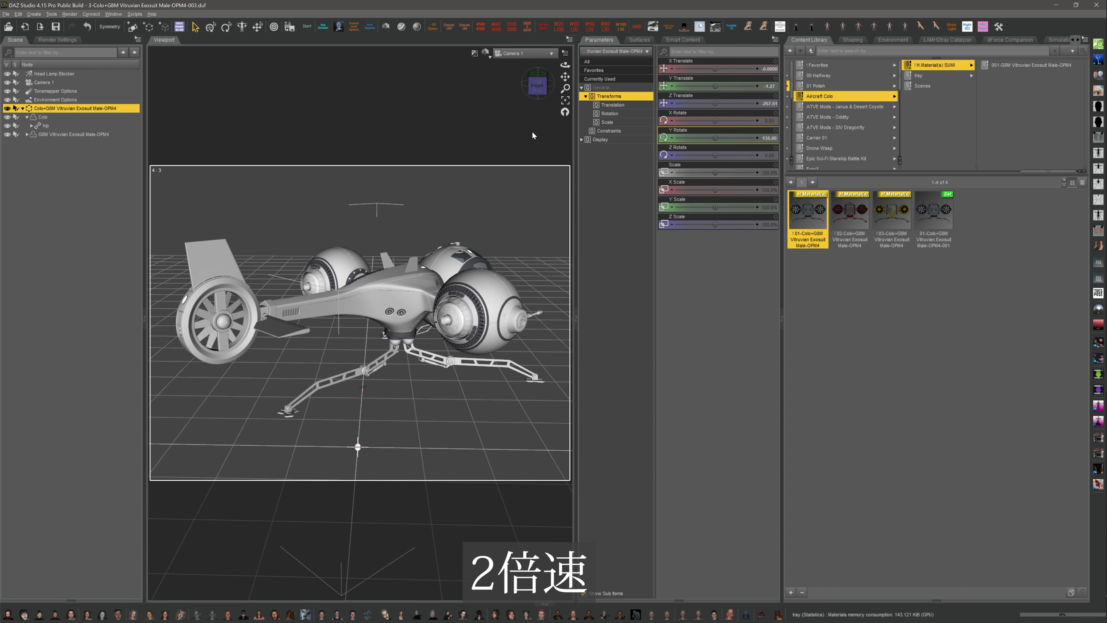
Save the dark blue rear-view scene as 1-Colo+G8M Vitruvian Exosuit Male-OPM4-004.duf.
{"action": "left_click", "coordinate": [289, 27]}
{"action": "key", "text": "ctrl+shift+s"}
{"action": "right_click", "coordinate": [486, 170]}
{"action": "left_click", "coordinate": [436, 502]}
{"action": "left_click", "coordinate": [437, 502]}
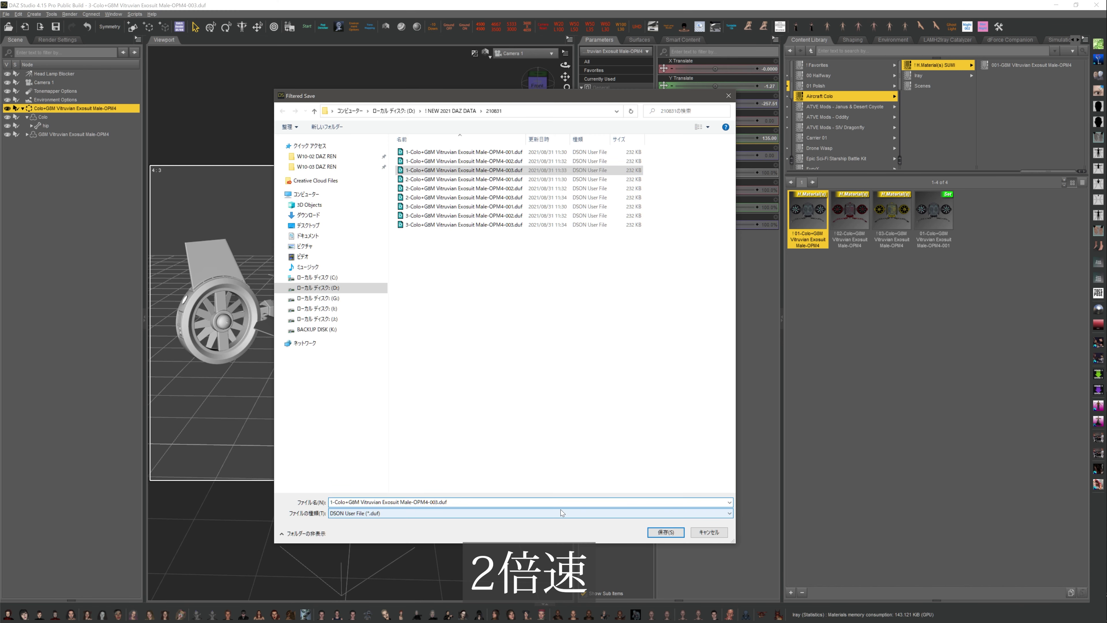
{"action": "key", "text": "BackSpace"}
{"action": "type", "text": "4"}
{"action": "left_click", "coordinate": [665, 531]}
Apply the red 02-Colo+G8M material preset and save the scene as 2-Colo+G8M Vitruvian Exosuit Male-OPM4-004.duf.
{"action": "double_click", "coordinate": [850, 211]}
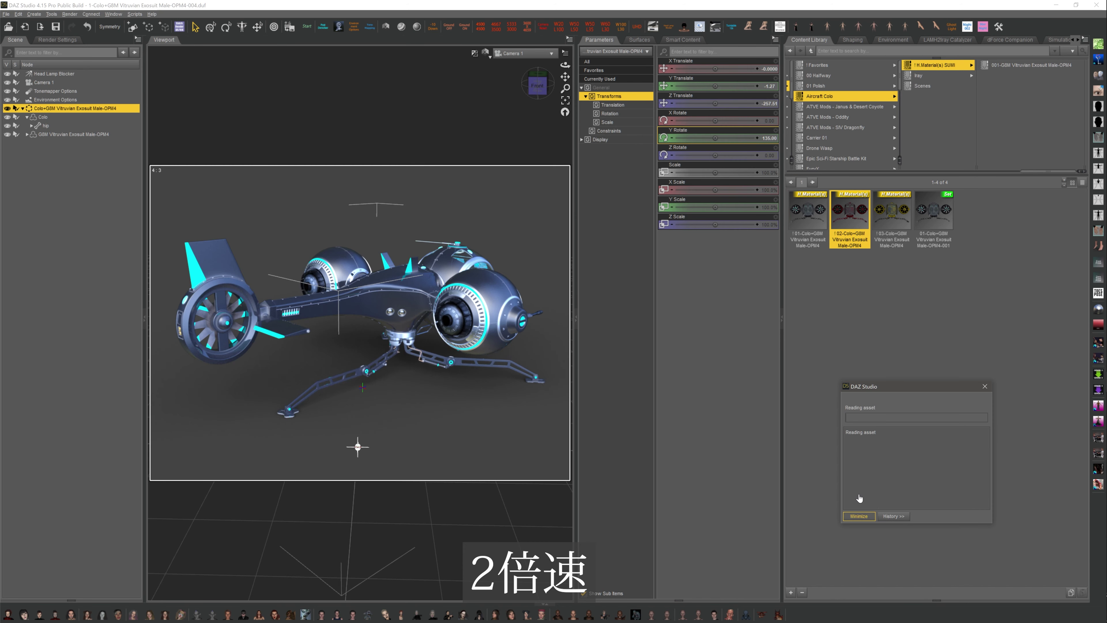
{"action": "key", "text": "ctrl+shift+s"}
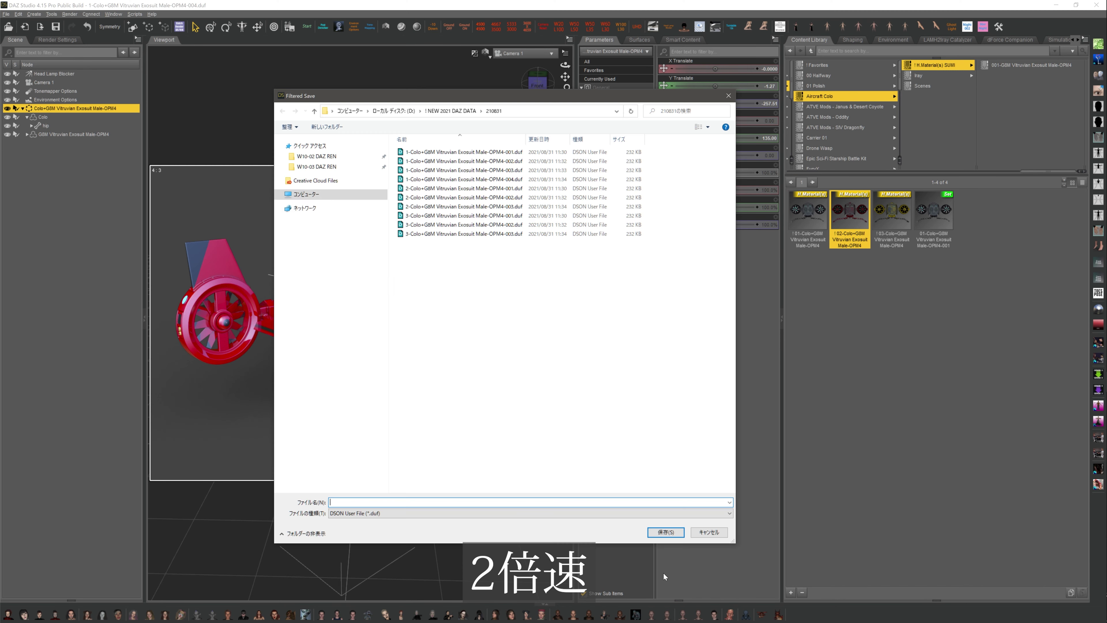
{"action": "right_click", "coordinate": [449, 206]}
{"action": "left_click", "coordinate": [430, 504]}
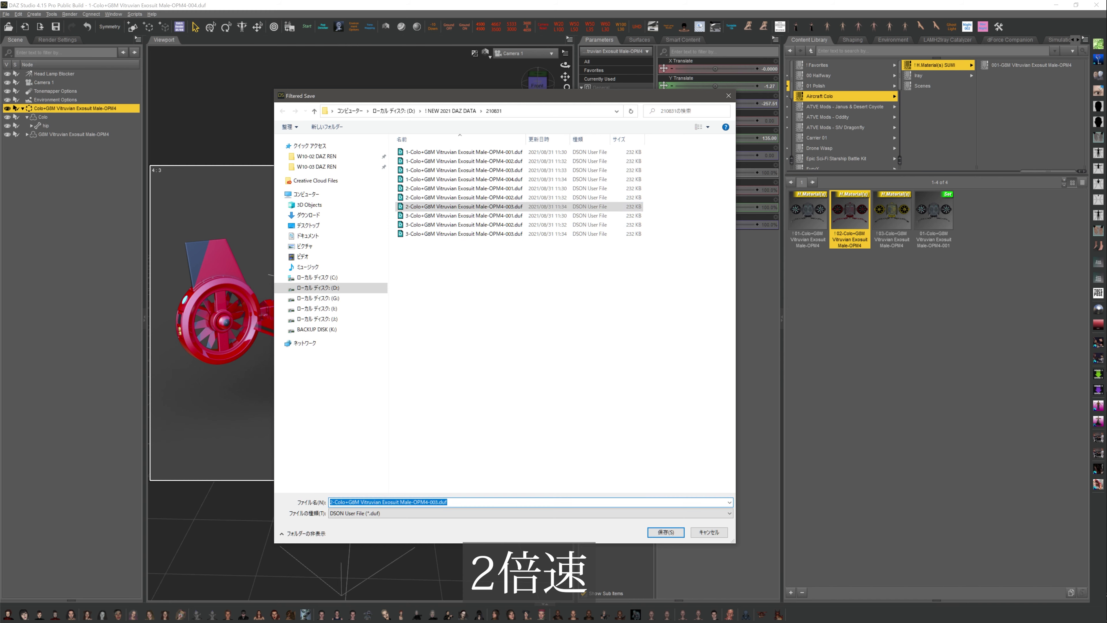
{"action": "left_click", "coordinate": [438, 502]}
{"action": "key", "text": "BackSpace"}
{"action": "type", "text": "4"}
{"action": "left_click", "coordinate": [665, 531]}
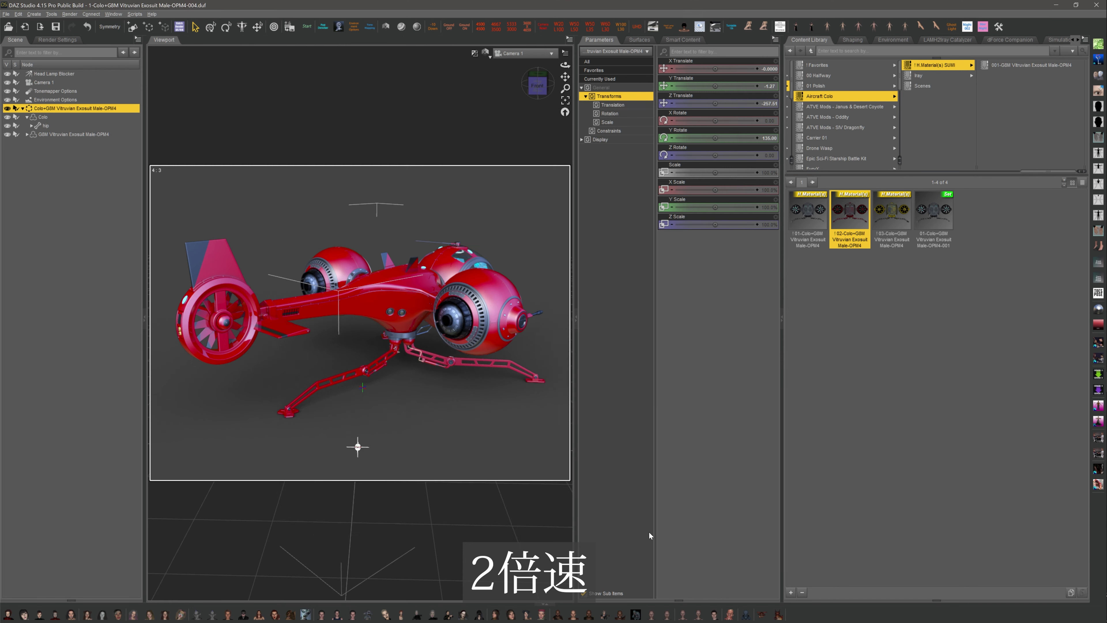
Apply the yellow 03-Colo+G8M material preset and save the scene as 3-Colo+G8M Vitruvian Exosuit Male-OPM4-004.duf.
{"action": "double_click", "coordinate": [892, 211]}
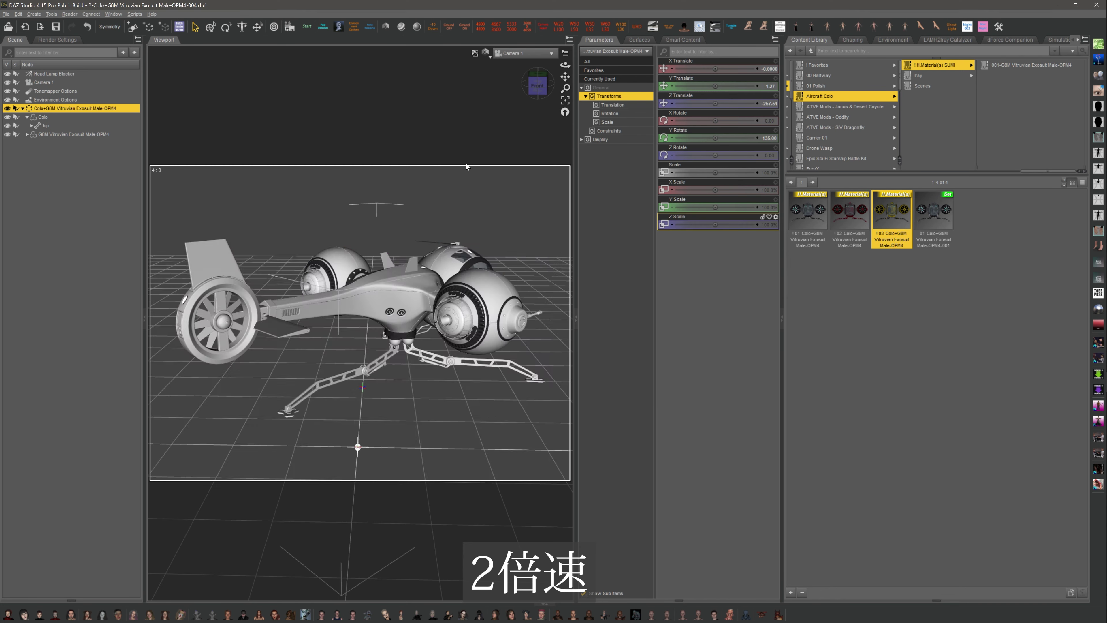
{"action": "left_click", "coordinate": [290, 27]}
{"action": "left_click", "coordinate": [514, 244]}
{"action": "right_click", "coordinate": [476, 242]}
{"action": "left_click", "coordinate": [437, 505]}
{"action": "left_click", "coordinate": [435, 503]}
{"action": "key", "text": "Delete"}
{"action": "type", "text": "4"}
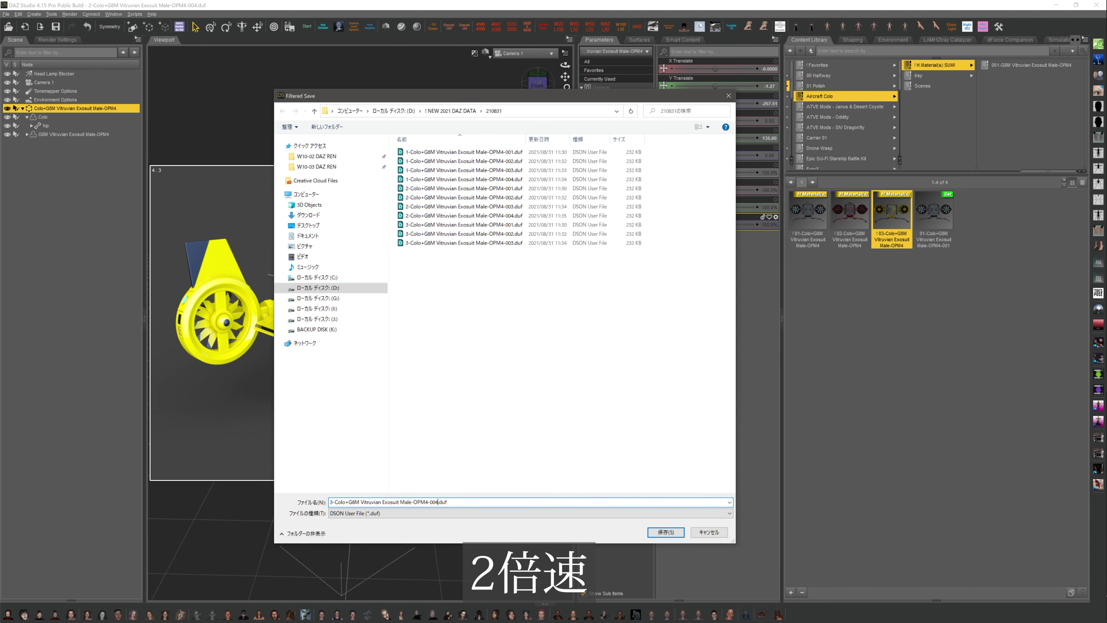
{"action": "left_click", "coordinate": [665, 531]}
Reapply the dark blue 01-Colo+G8M material preset and expand the Colo figure's hip bones in the scene hierarchy.
{"action": "double_click", "coordinate": [807, 214]}
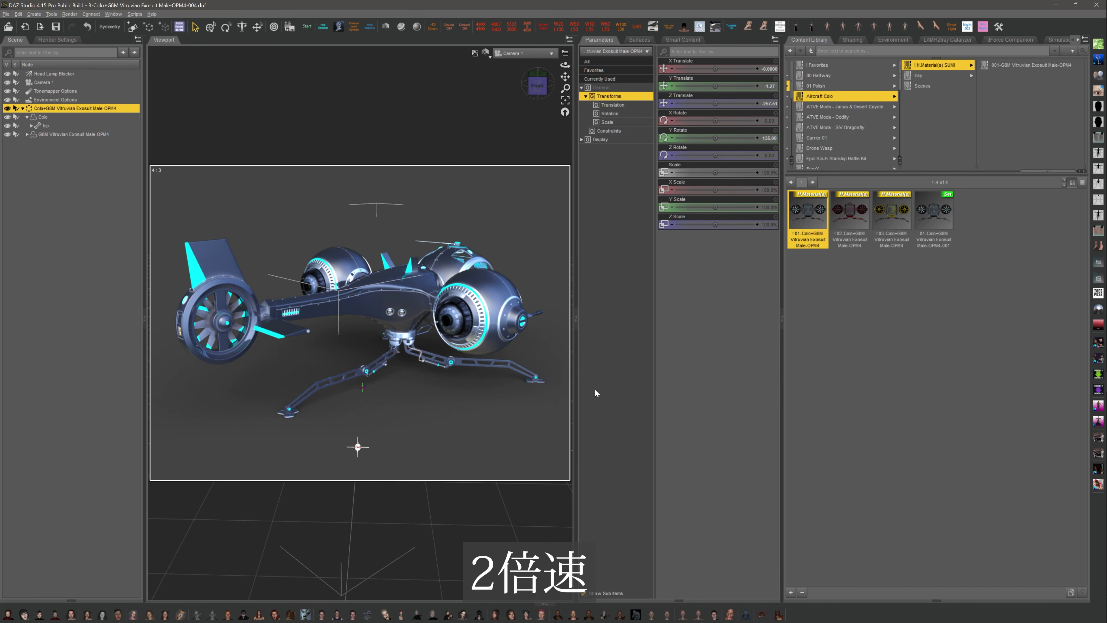
{"action": "left_click", "coordinate": [68, 118]}
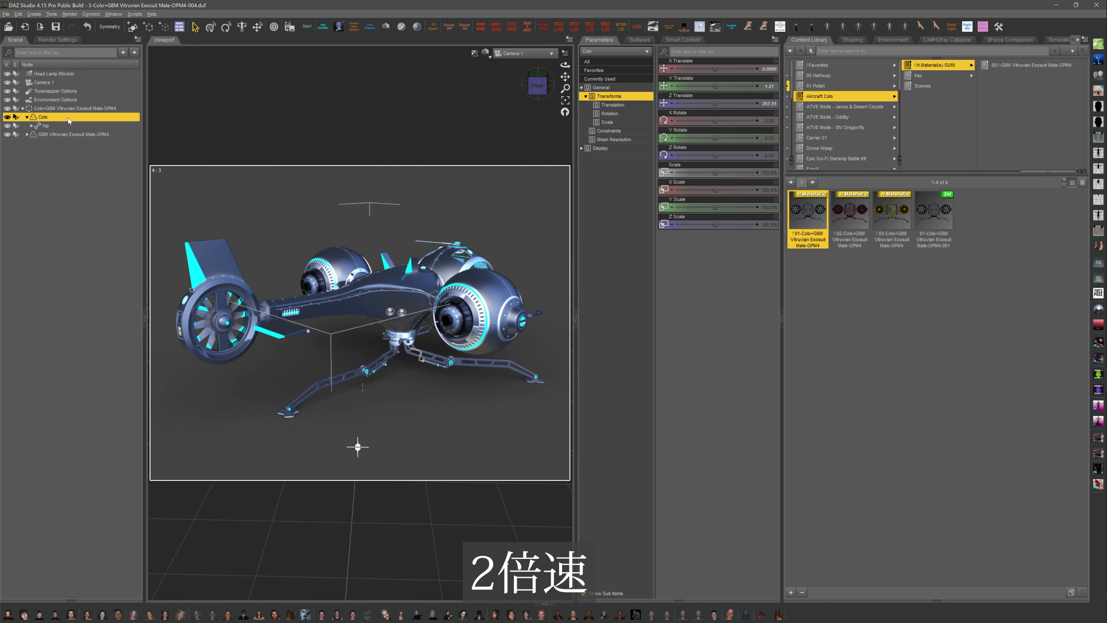
{"action": "left_click", "coordinate": [30, 126]}
Examine the Colo figure's constraint, mesh resolution and display parameters, plus those of its landing leg and hip bones.
{"action": "left_click", "coordinate": [626, 133]}
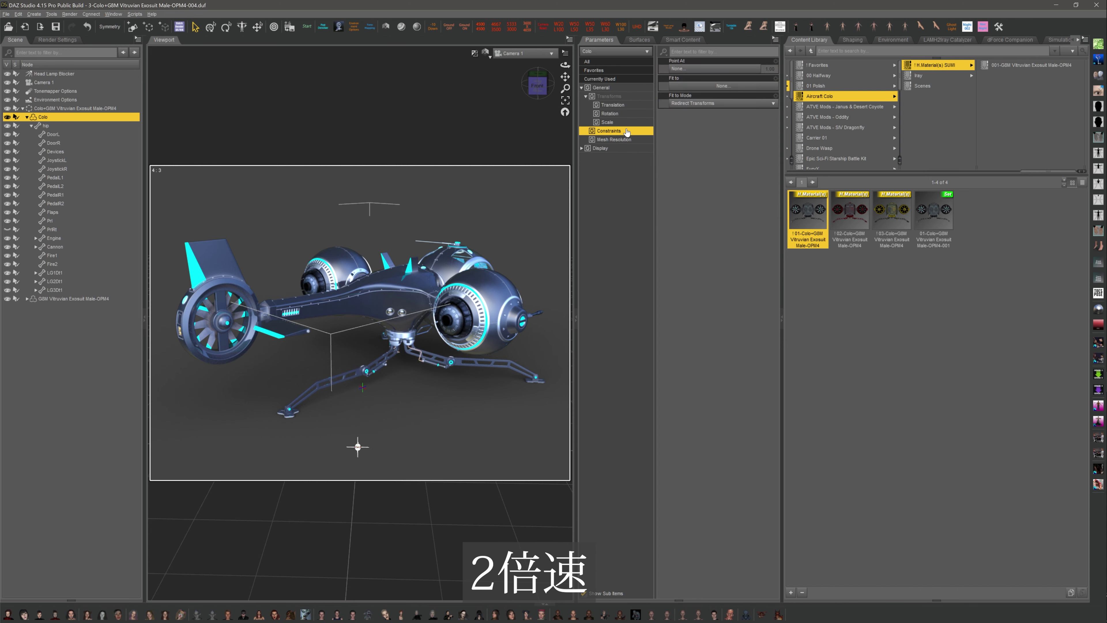
{"action": "left_click", "coordinate": [620, 141]}
{"action": "left_click", "coordinate": [615, 150]}
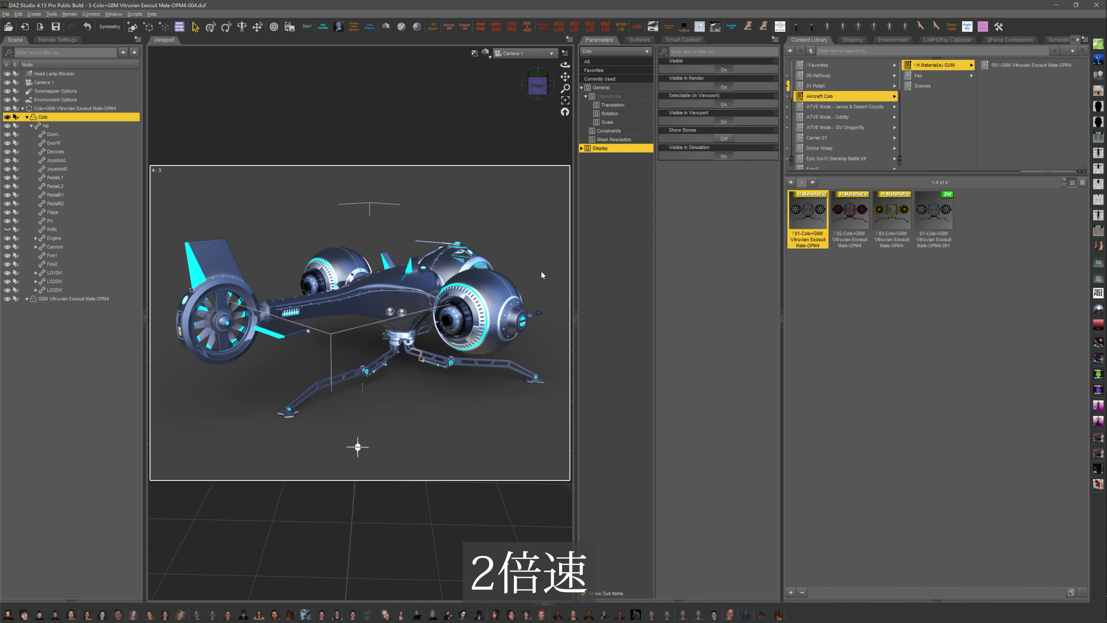
{"action": "left_click", "coordinate": [391, 352]}
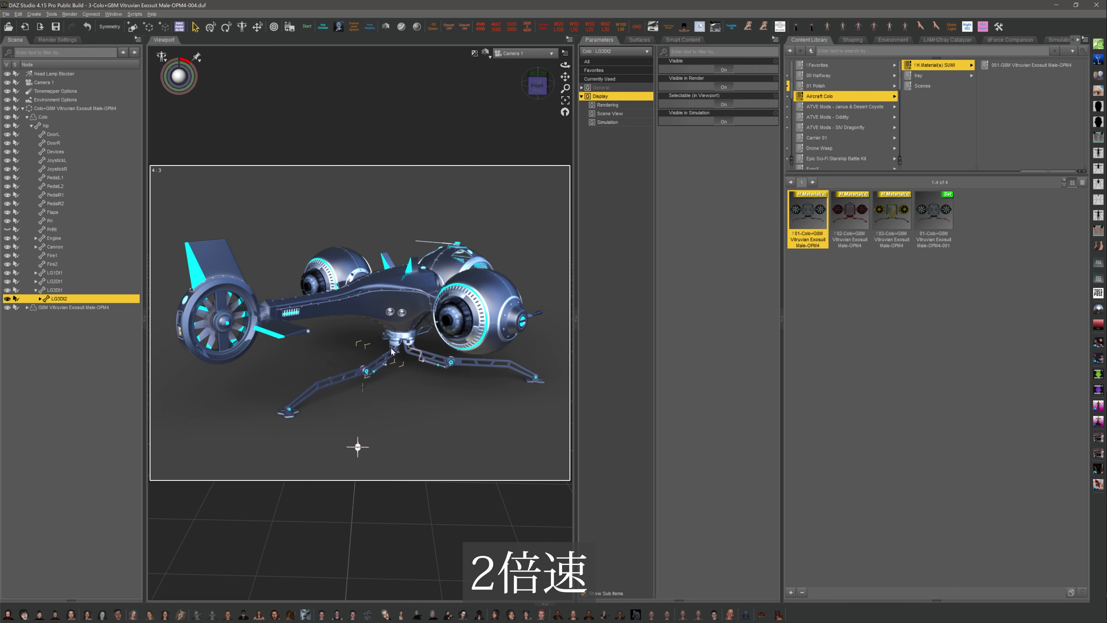
{"action": "left_click", "coordinate": [54, 126]}
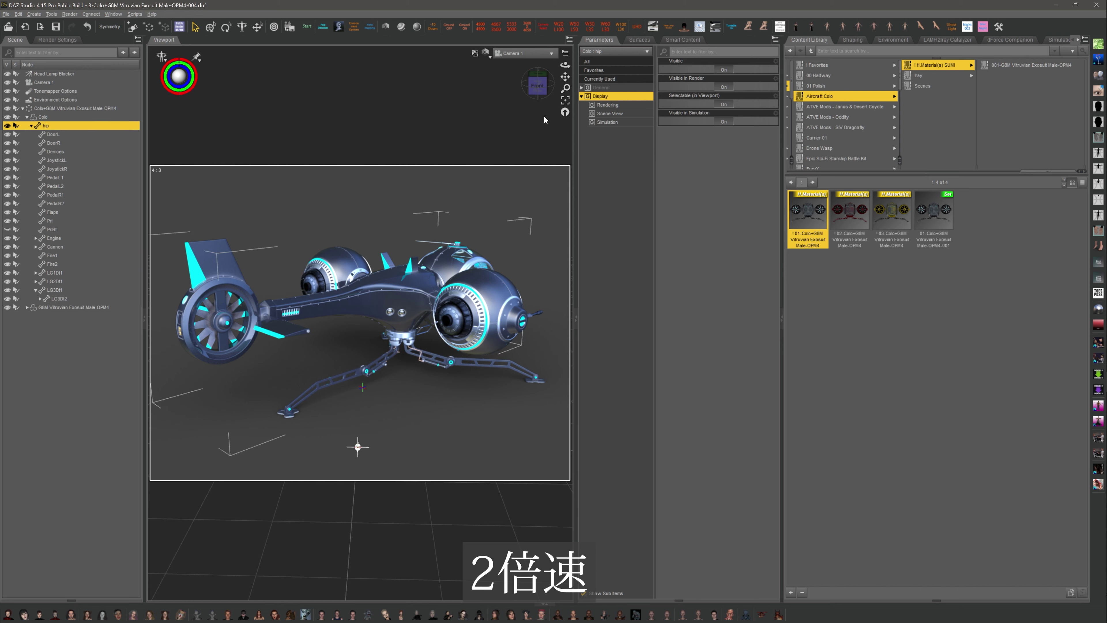
{"action": "left_click", "coordinate": [613, 87]}
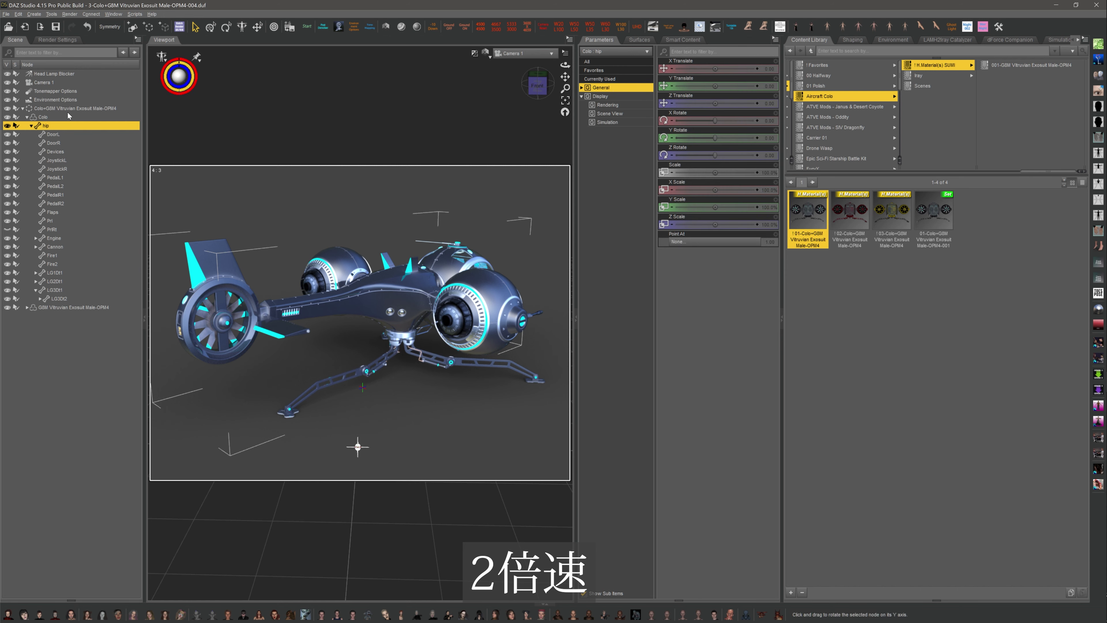
{"action": "left_click", "coordinate": [67, 114]}
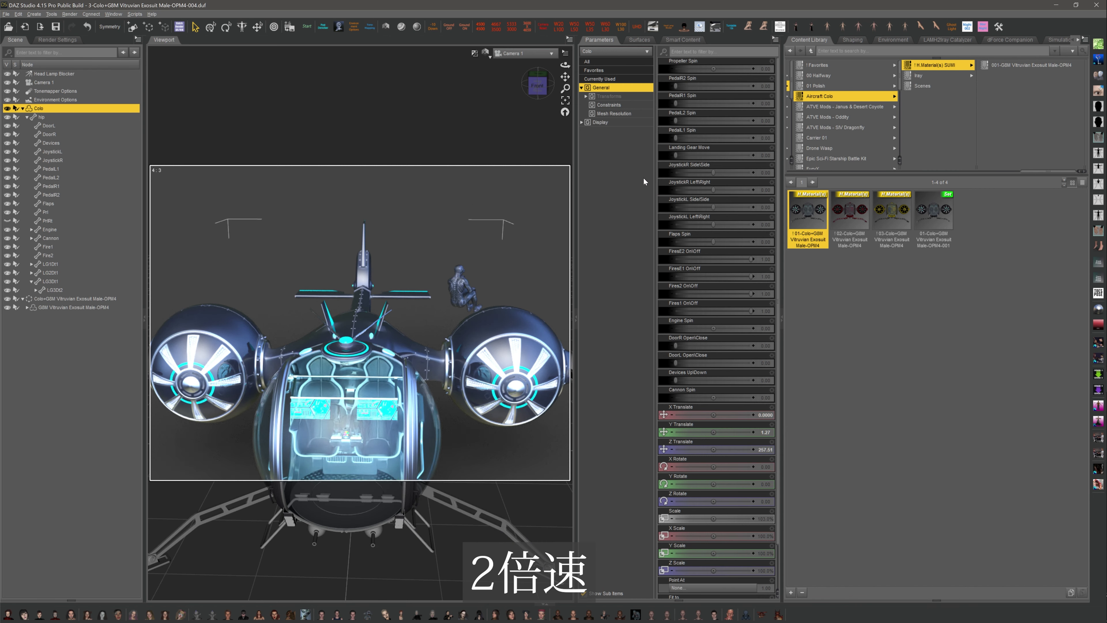
{"action": "scroll", "coordinate": [724, 159], "scroll_direction": "down", "scroll_amount": 1}
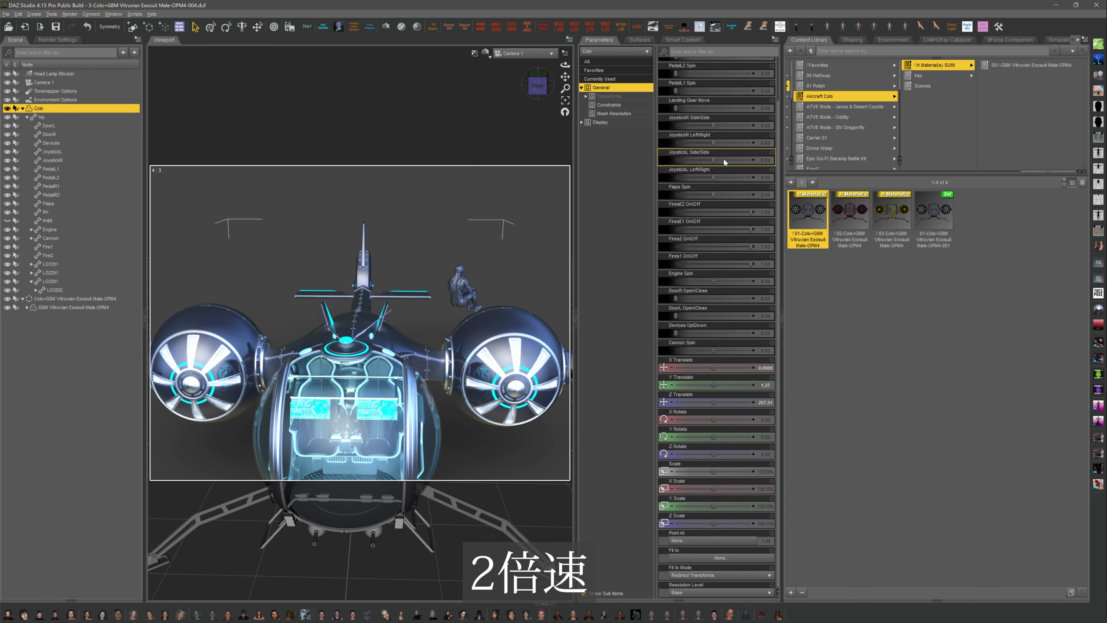
{"action": "left_click", "coordinate": [623, 97]}
{"action": "left_click", "coordinate": [600, 122]}
{"action": "left_click", "coordinate": [543, 87]}
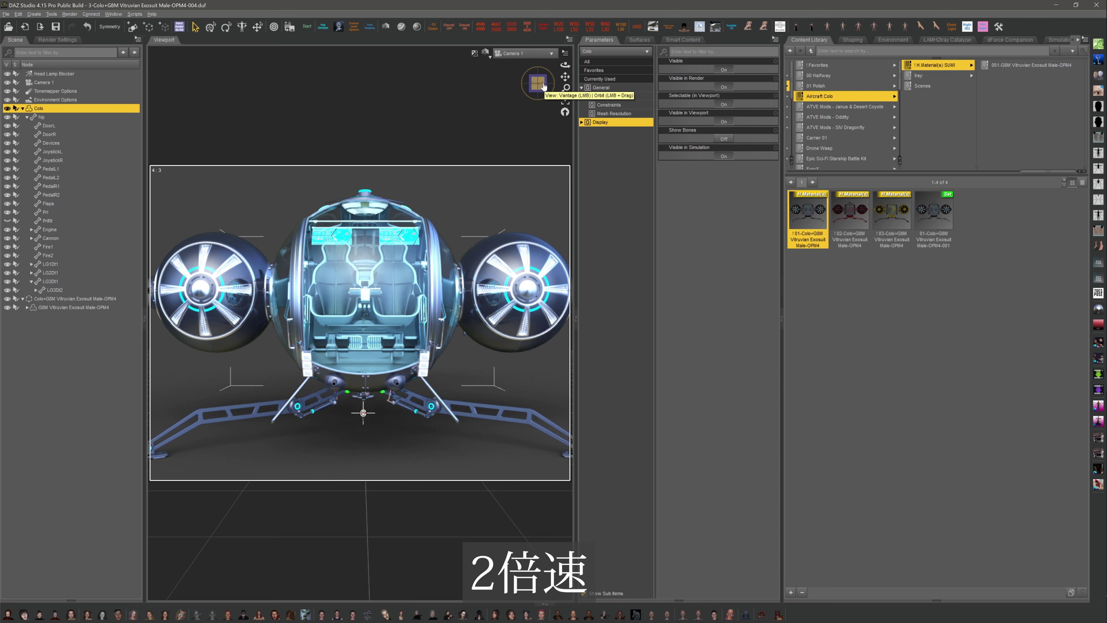
{"action": "left_click", "coordinate": [88, 28]}
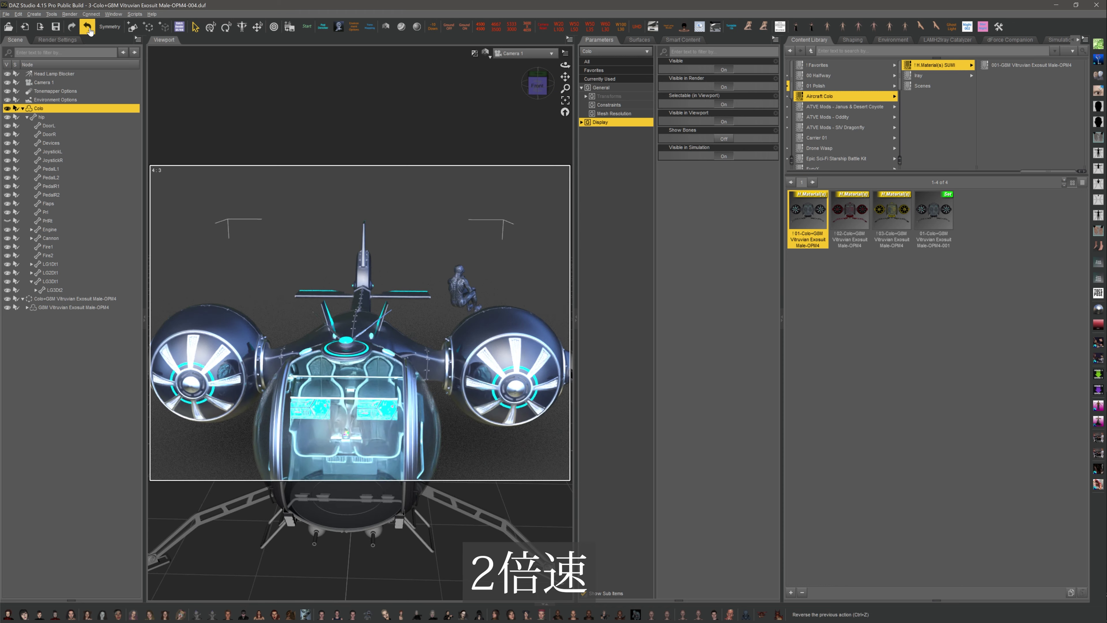
{"action": "left_click", "coordinate": [88, 28]}
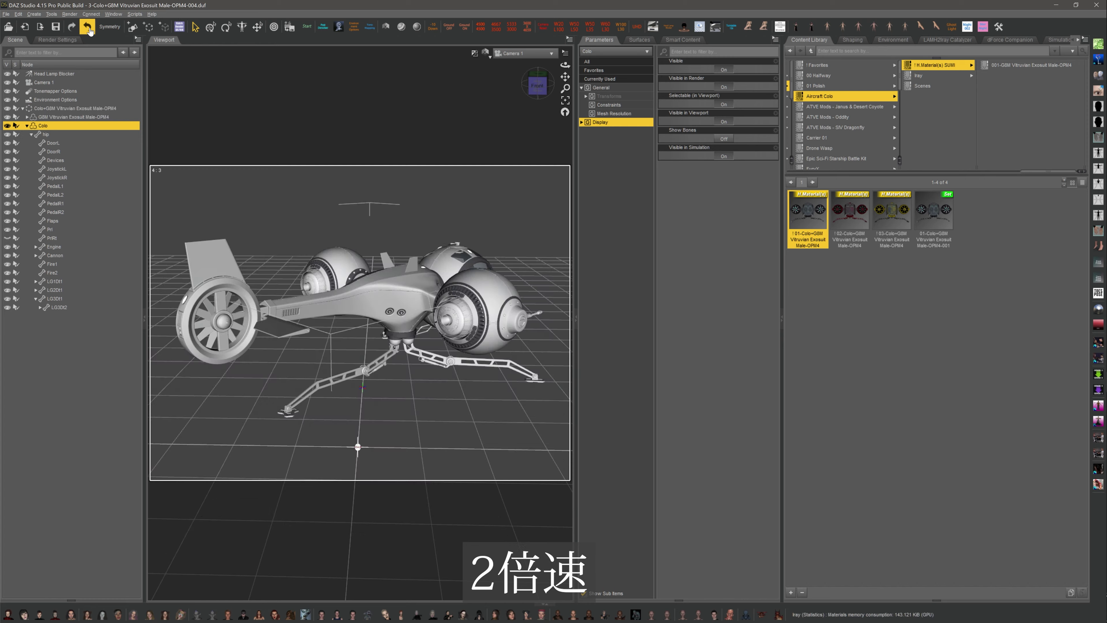
Collapse the Colo hierarchy, select the whole Colo+G8M group and orbit Camera 1 to a side view of the aircraft.
{"action": "left_click", "coordinate": [27, 126]}
{"action": "left_click", "coordinate": [52, 108]}
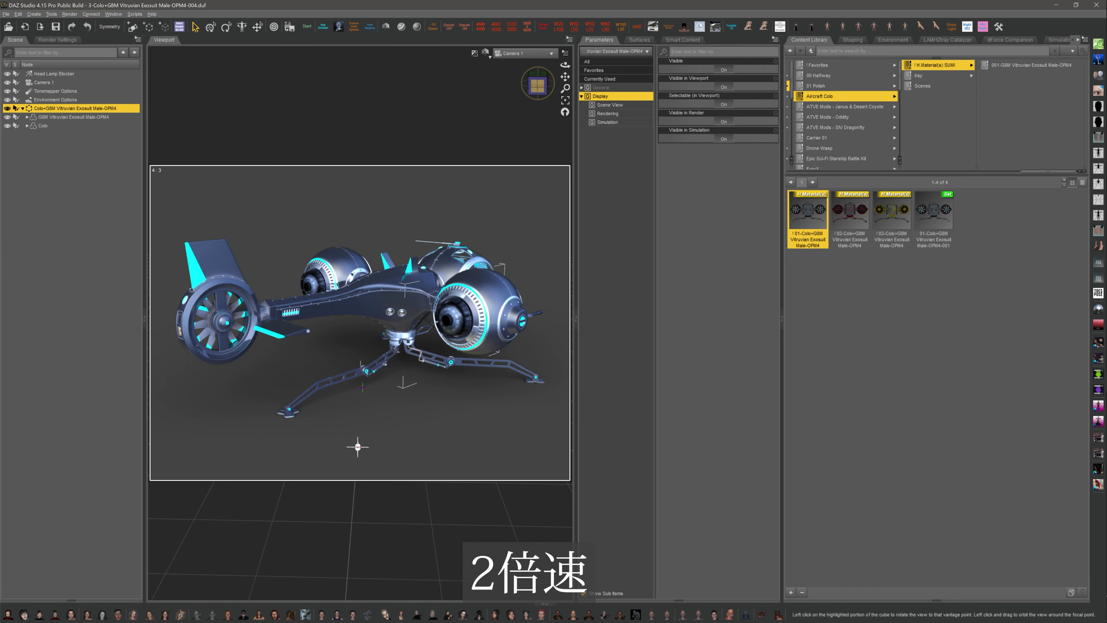
{"action": "left_click_drag", "start_coordinate": [358, 446], "coordinate": [292, 385], "text": "alt"}
{"action": "left_click", "coordinate": [544, 82]}
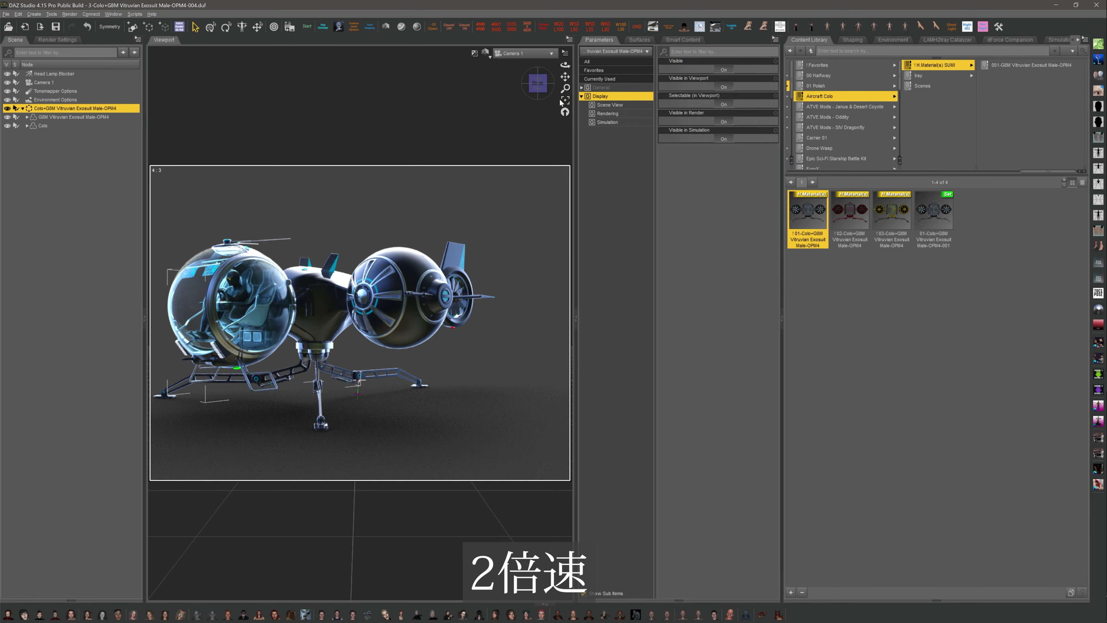
{"action": "left_click_drag", "start_coordinate": [539, 85], "coordinate": [642, 86]}
{"action": "left_click_drag", "start_coordinate": [304, 415], "coordinate": [217, 406]}
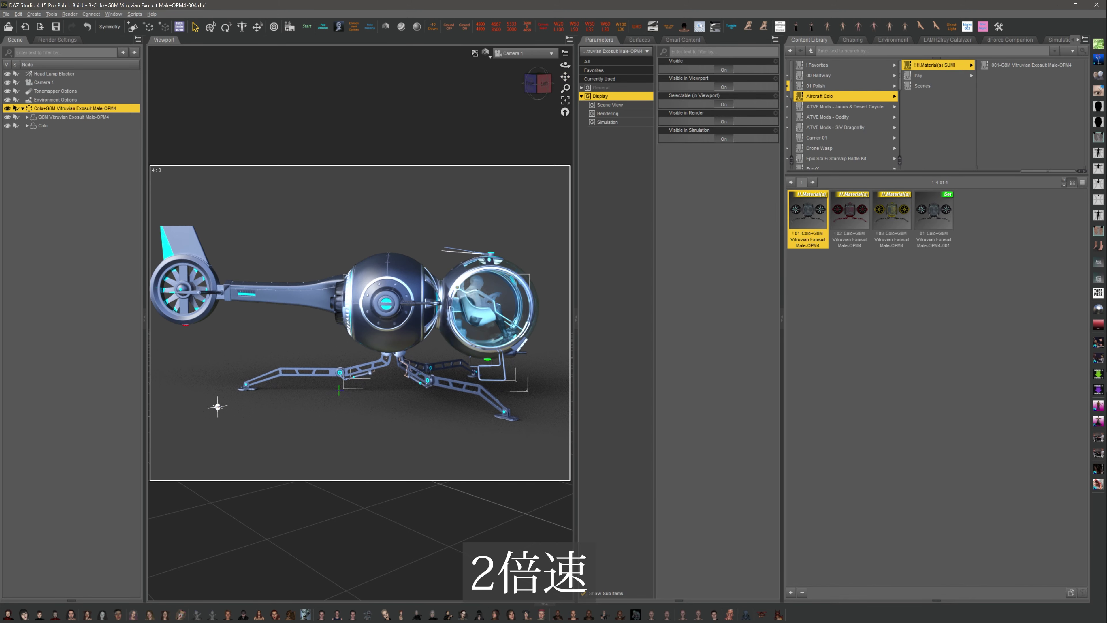
Find the UH Europa HDR render preset in the Skydome category and apply it as the scene's environment.
{"action": "left_click", "coordinate": [1038, 173]}
{"action": "left_click_drag", "start_coordinate": [1040, 172], "coordinate": [807, 171]}
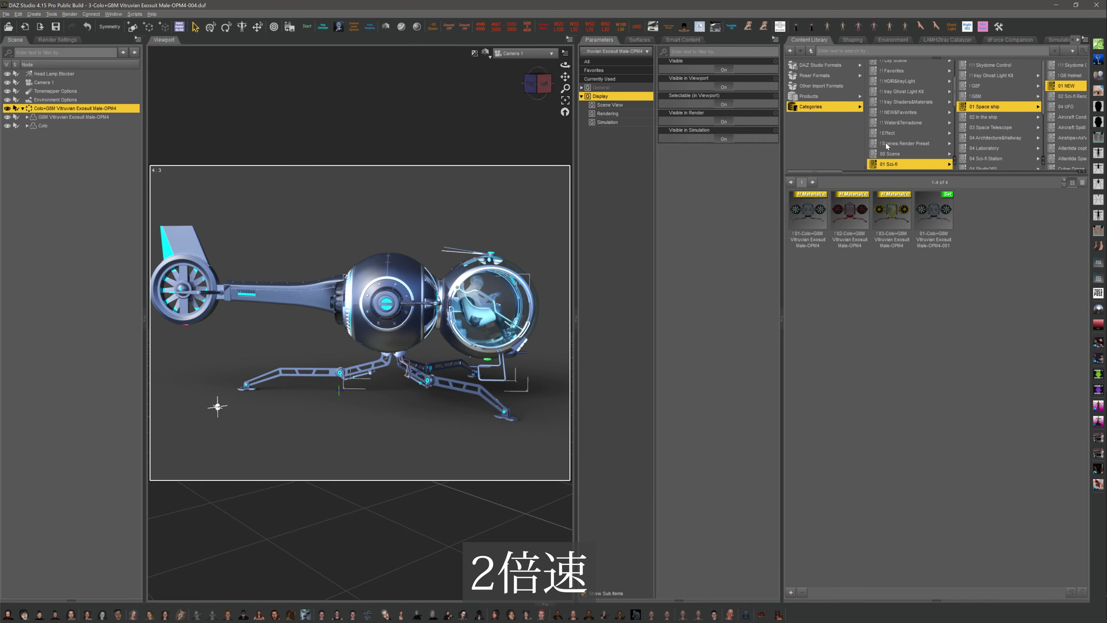
{"action": "left_click", "coordinate": [912, 87]}
{"action": "scroll", "coordinate": [862, 561], "scroll_direction": "down", "scroll_amount": 2}
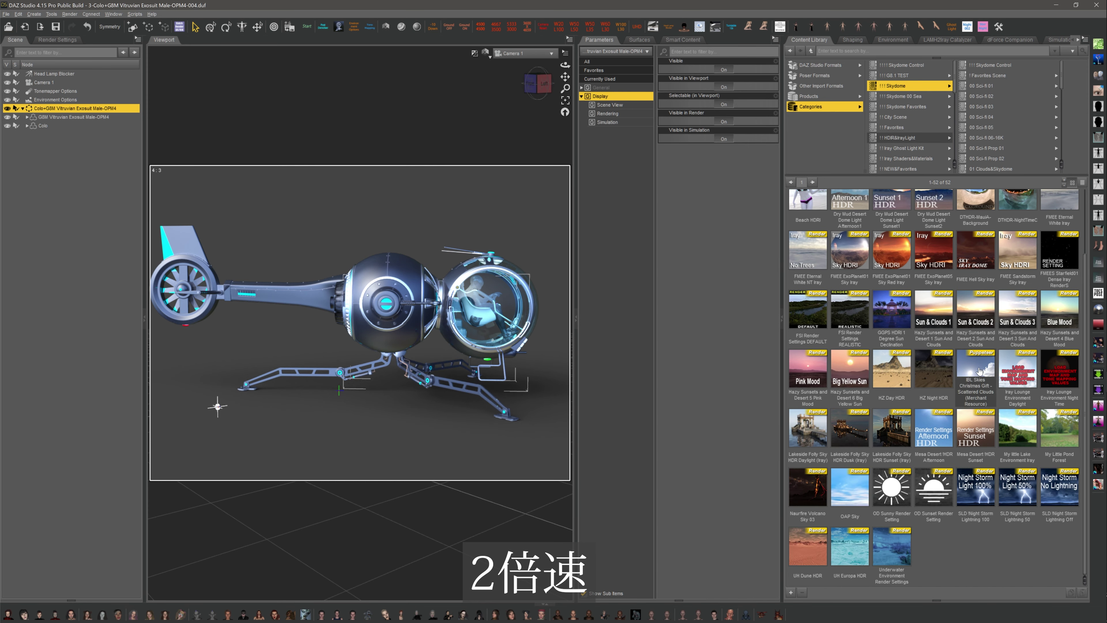
{"action": "double_click", "coordinate": [853, 551]}
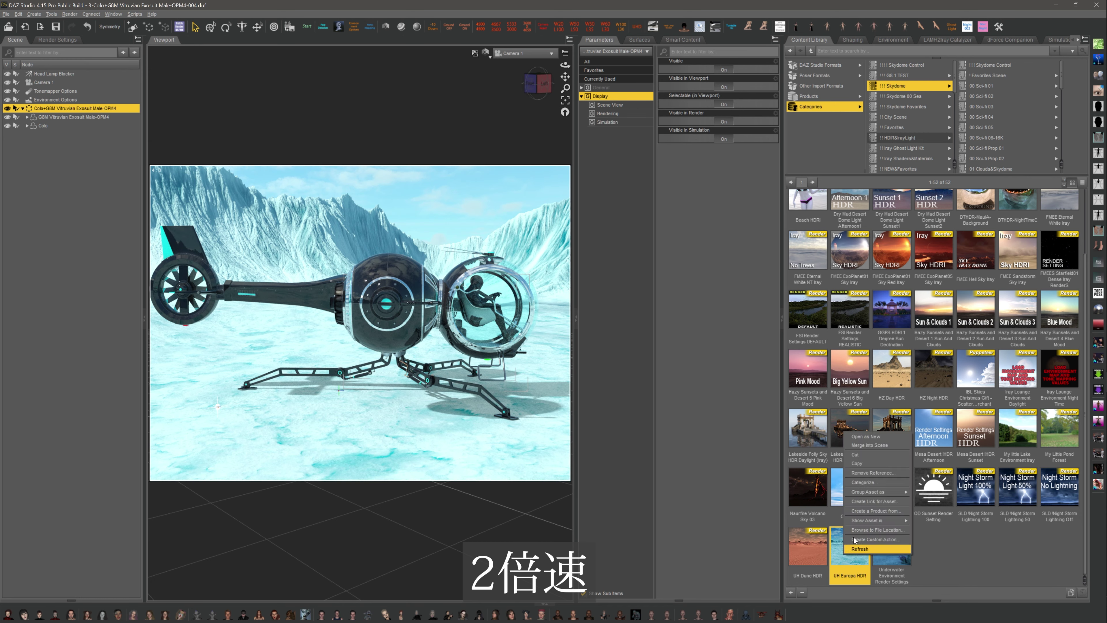
Add the UH Europa HDR preset to the material category of Aircraft Colo.
{"action": "left_click", "coordinate": [789, 51]}
{"action": "right_click", "coordinate": [831, 359]}
{"action": "left_click", "coordinate": [857, 364]}
Switch the render frame to 16:9 and orbit Camera 1 to frame the aircraft's cockpit and one engine at an angle.
{"action": "mouse_move", "coordinate": [542, 84]}
{"action": "left_mouse_down"}
{"action": "mouse_move", "coordinate": [479, 84]}
{"action": "mouse_move", "coordinate": [531, 85]}
{"action": "left_mouse_up"}
{"action": "scroll", "coordinate": [360, 322], "scroll_direction": "down", "scroll_amount": 5}
{"action": "left_click", "coordinate": [44, 83]}
{"action": "left_click", "coordinate": [511, 27]}
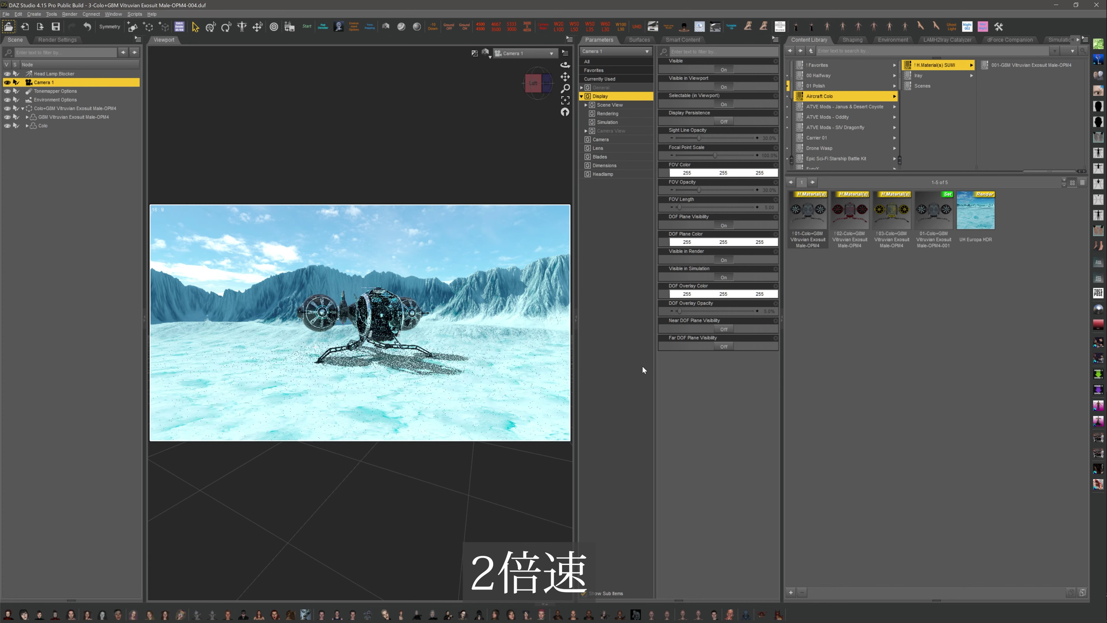
{"action": "left_click", "coordinate": [530, 83]}
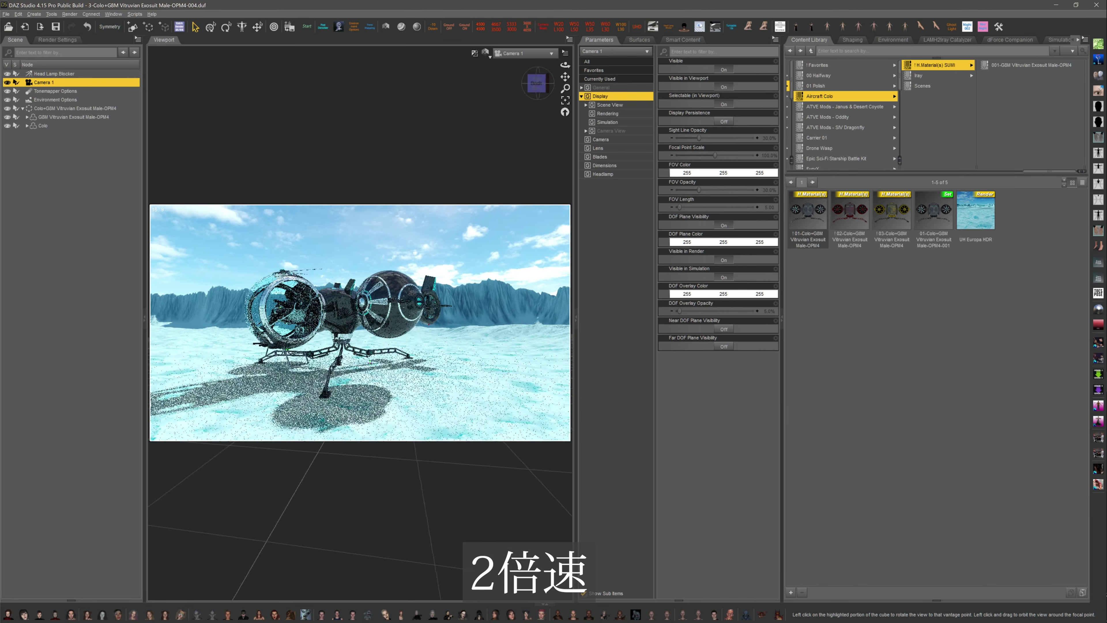
{"action": "left_click_drag", "start_coordinate": [565, 64], "coordinate": [541, 88]}
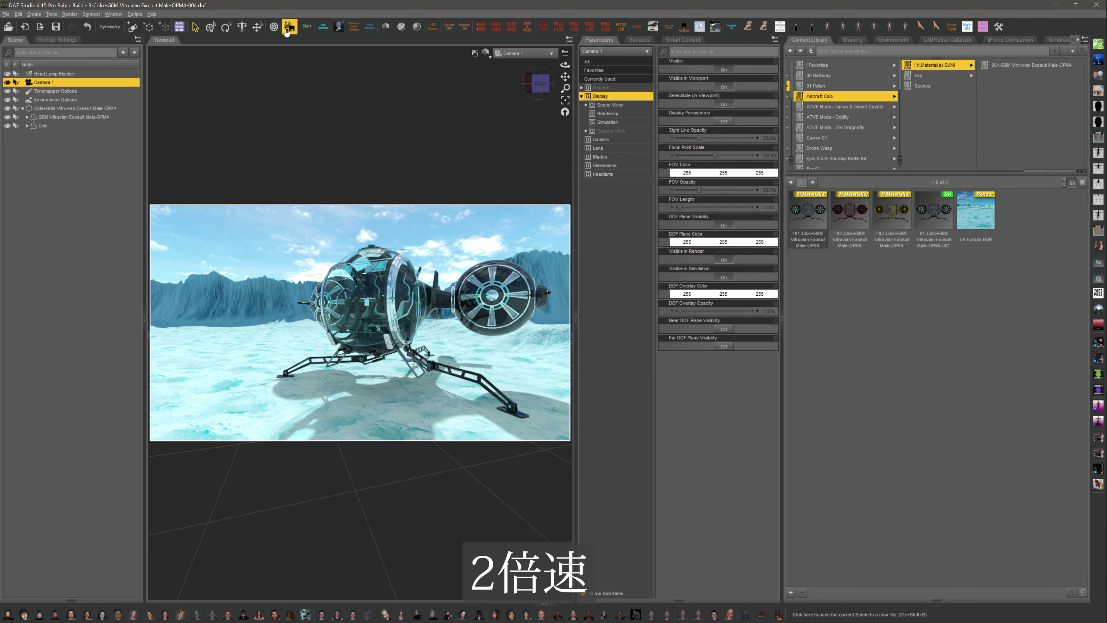
Review the scene's render settings and return to the scene hierarchy.
{"action": "left_click", "coordinate": [56, 30]}
{"action": "left_click", "coordinate": [710, 534]}
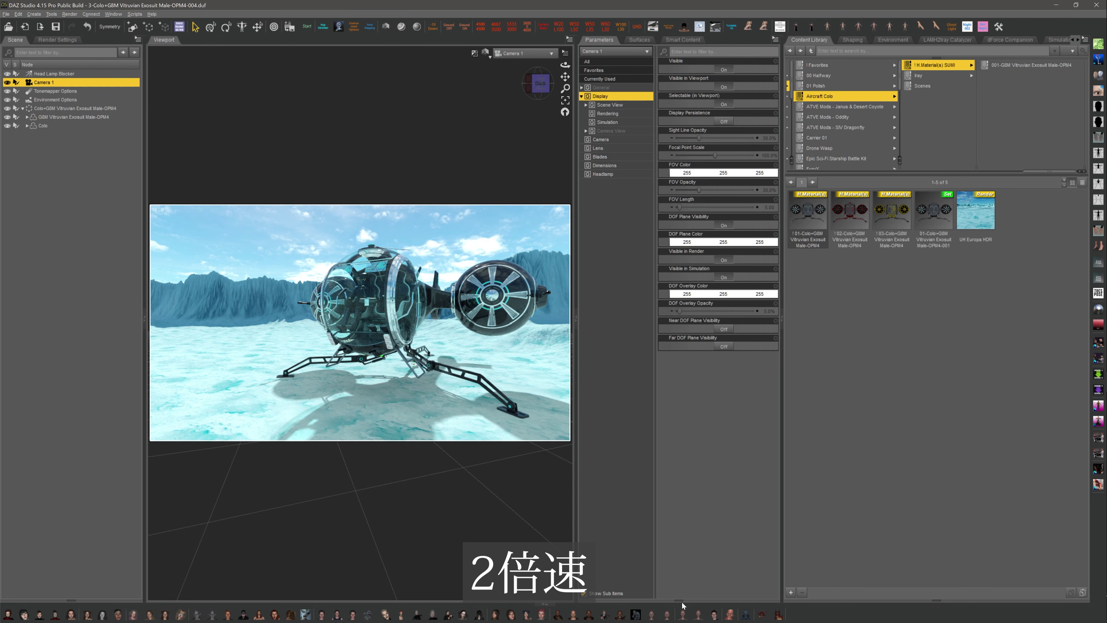
{"action": "left_click", "coordinate": [58, 40]}
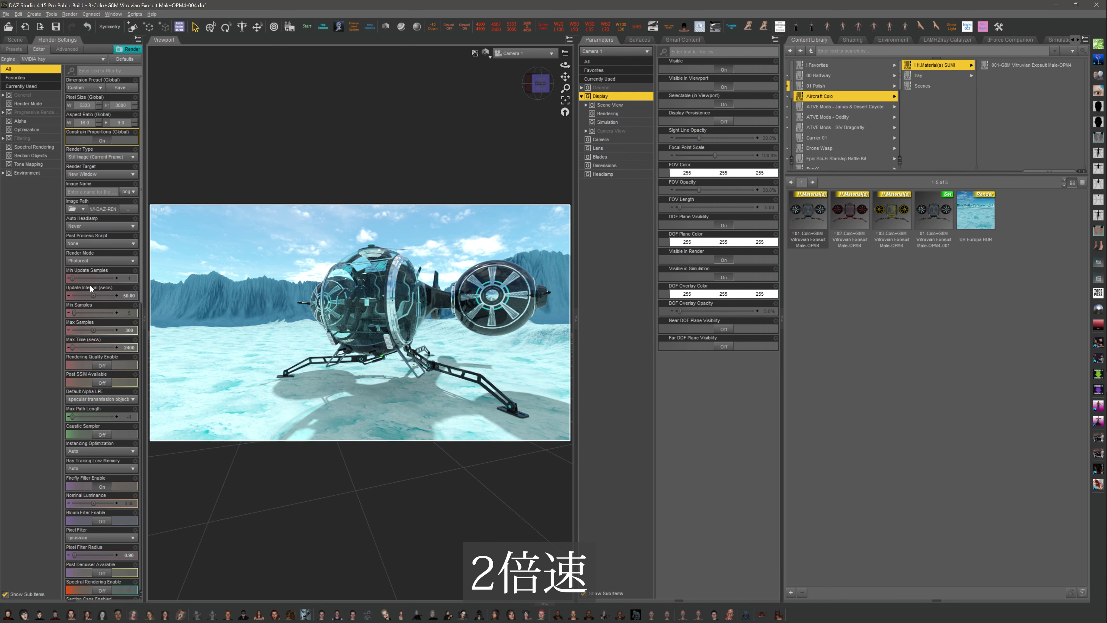
{"action": "left_click", "coordinate": [15, 40]}
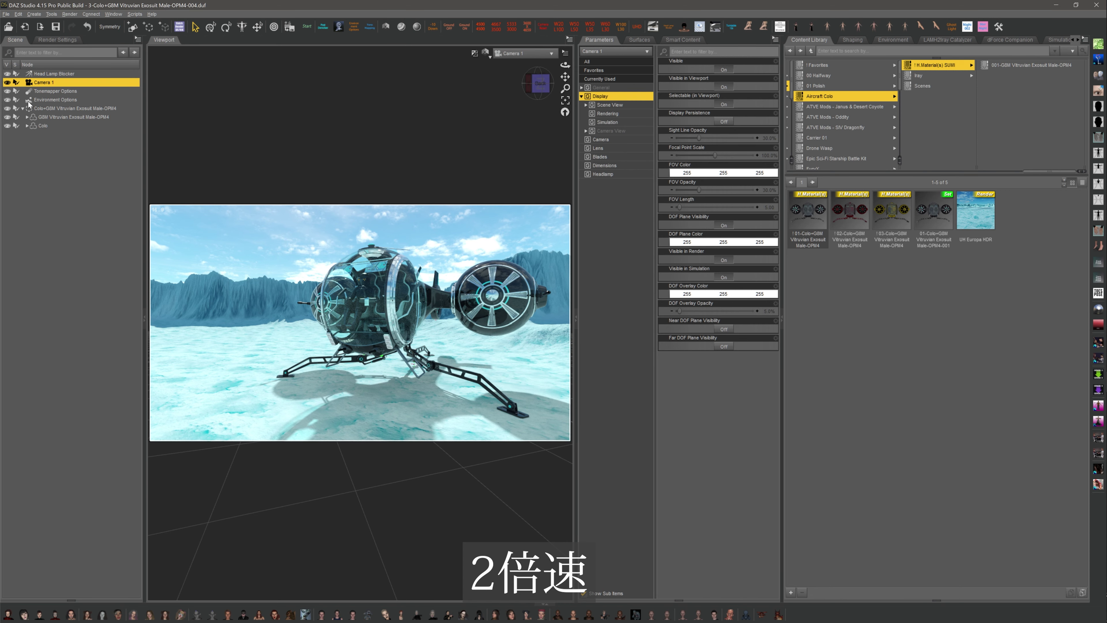
Select the Colo+G8M group and save the scene as 1-Colo+G8M Vitruvian Exosuit Male-OPM4-005.duf.
{"action": "left_click", "coordinate": [48, 109]}
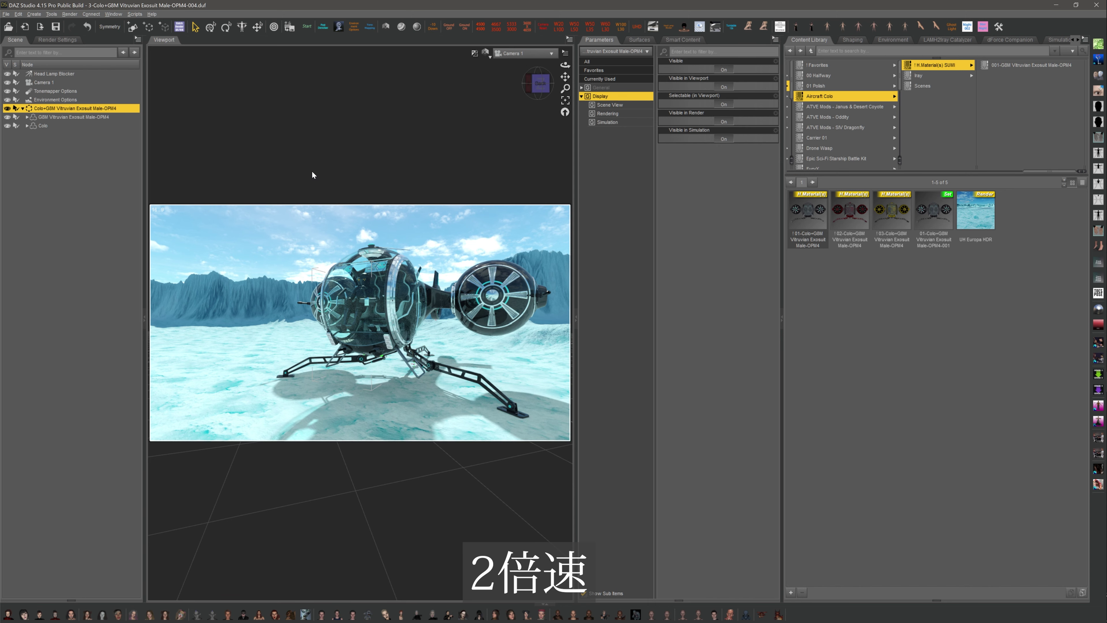
{"action": "key", "text": "ctrl+shift+s"}
{"action": "left_click", "coordinate": [491, 179]}
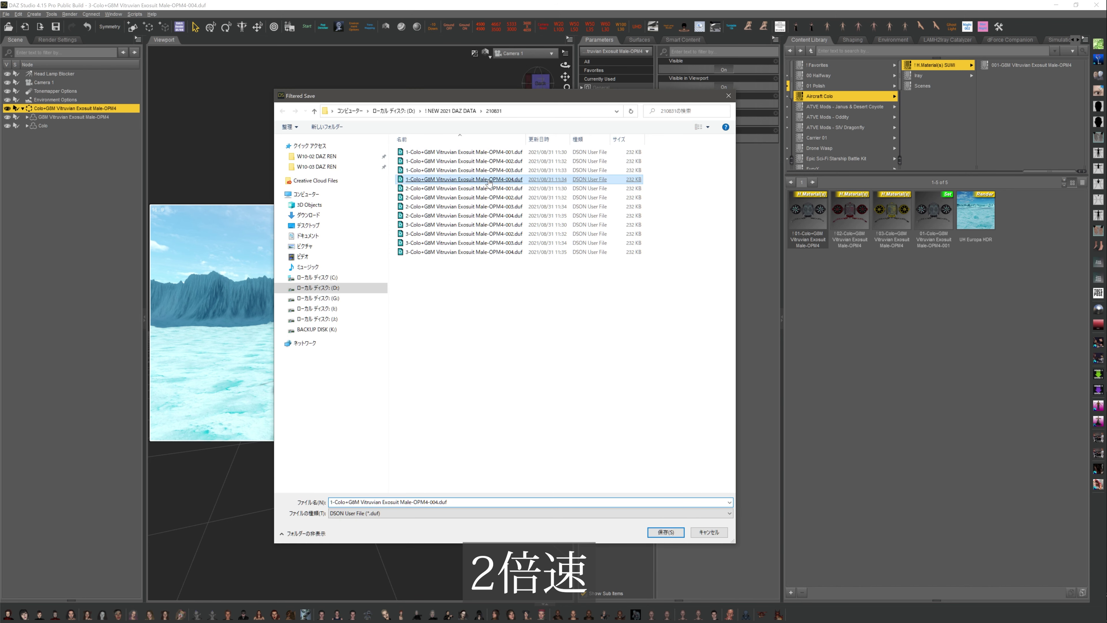
{"action": "right_click", "coordinate": [491, 179]}
{"action": "left_click", "coordinate": [439, 503]}
{"action": "left_click", "coordinate": [439, 503]}
{"action": "key", "text": "BackSpace"}
{"action": "type", "text": "5"}
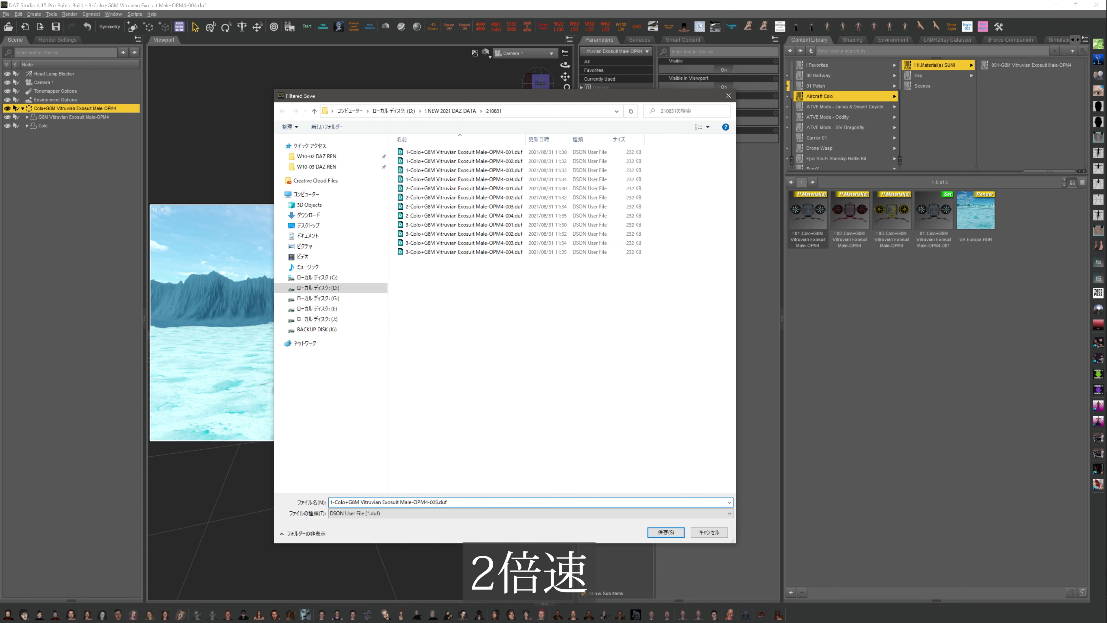
{"action": "left_click", "coordinate": [665, 532]}
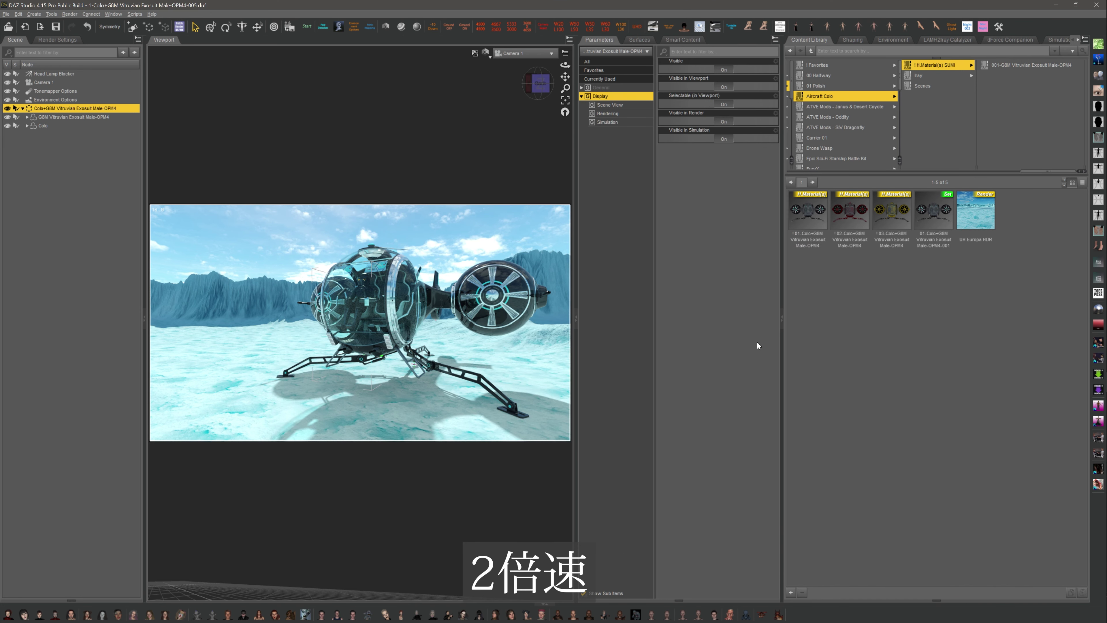
Apply the red 02-Colo+G8M material preset and save the scene as 2-Colo+G8M Vitruvian Exosuit Male-OPM4-005.duf.
{"action": "double_click", "coordinate": [855, 244]}
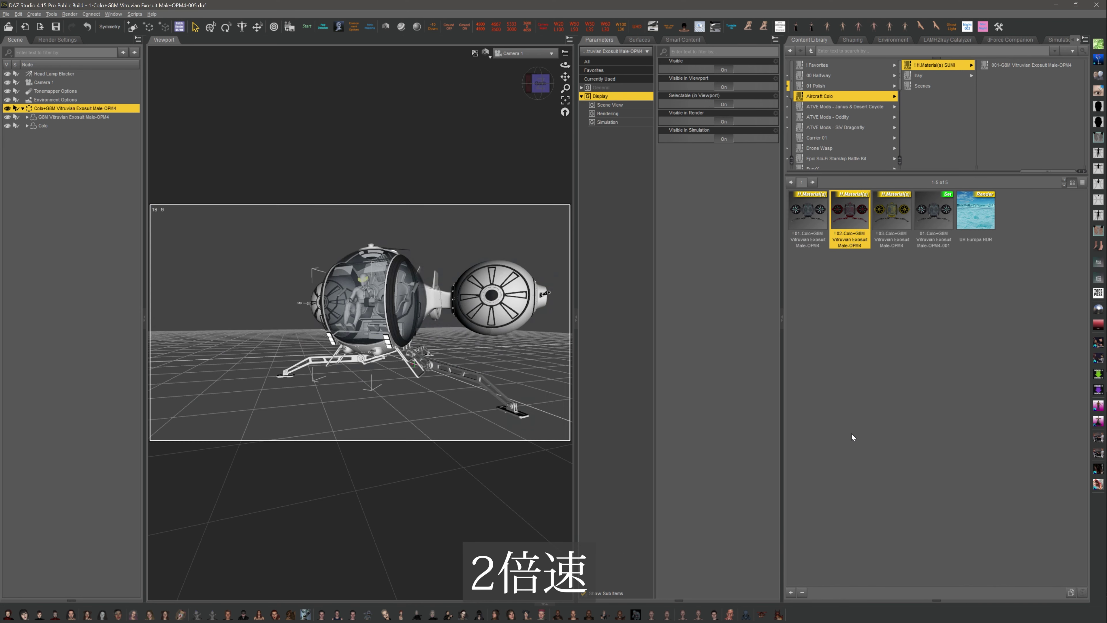
{"action": "left_click", "coordinate": [289, 26]}
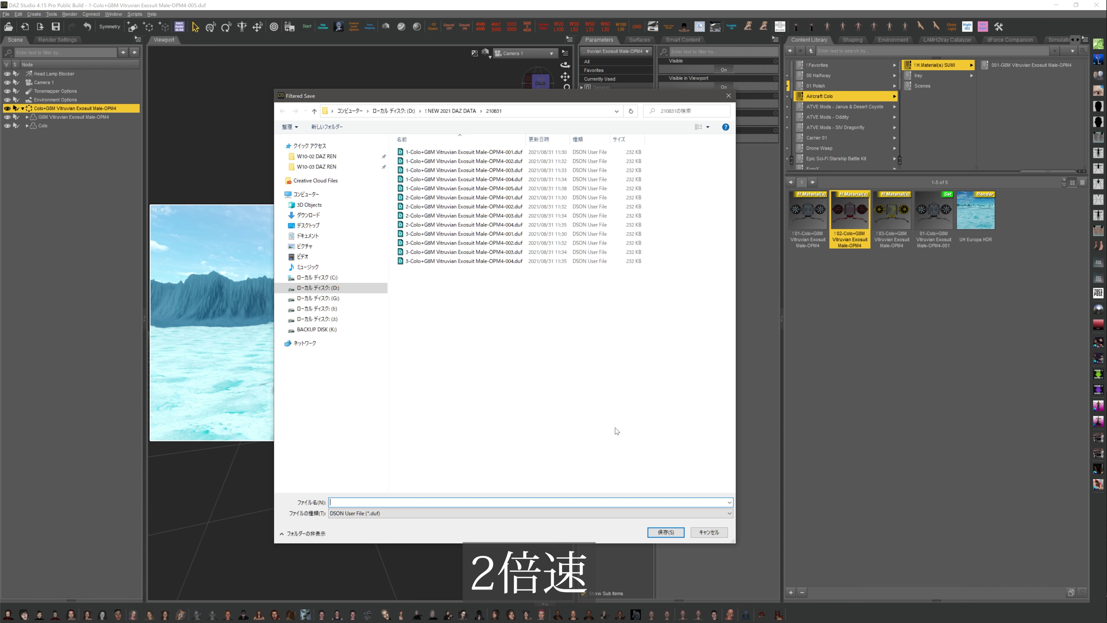
{"action": "right_click", "coordinate": [488, 225]}
{"action": "left_click", "coordinate": [434, 505]}
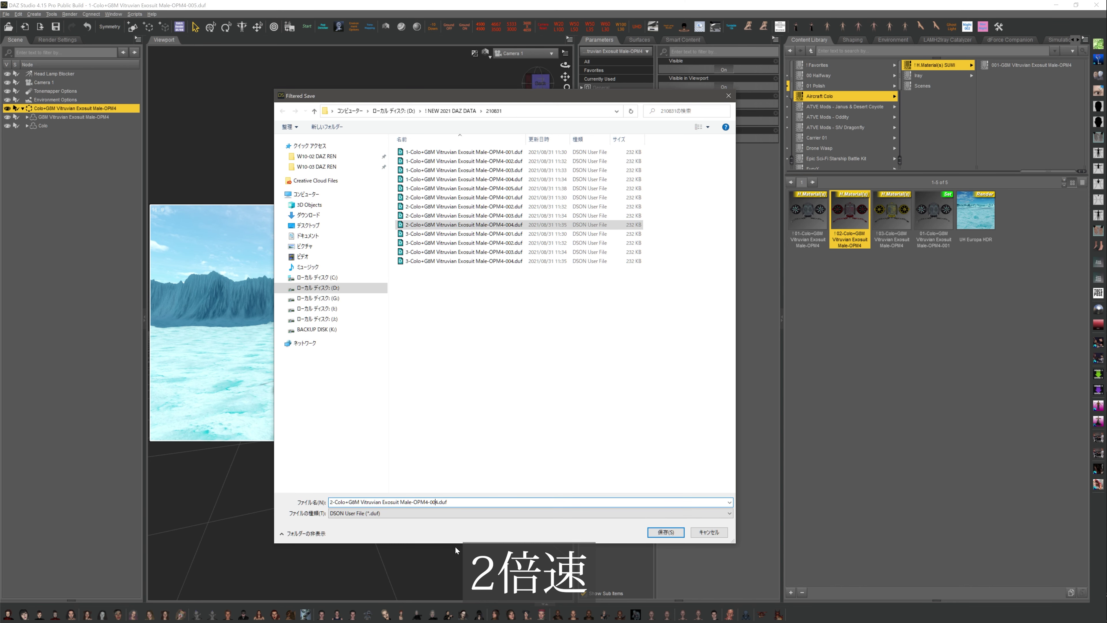
{"action": "type", "text": "5"}
{"action": "left_click", "coordinate": [666, 532]}
Add a square light to the red variant's scene and overwrite 2-Colo+G8M Vitruvian Exosuit Male-OPM4-005.duf.
{"action": "double_click", "coordinate": [893, 229]}
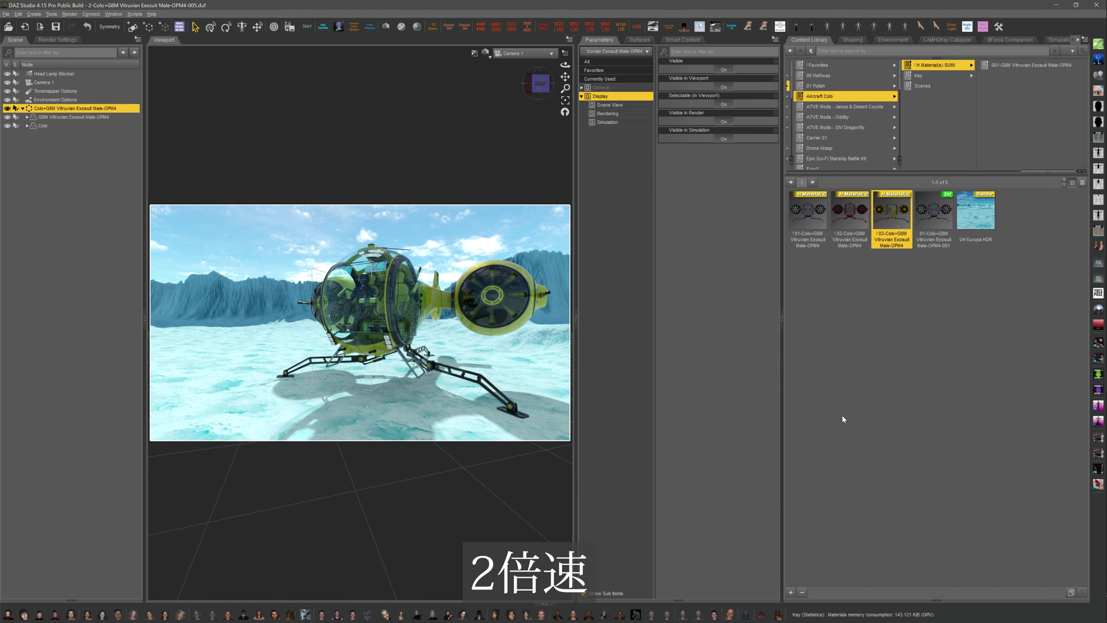
{"action": "left_click", "coordinate": [88, 26]}
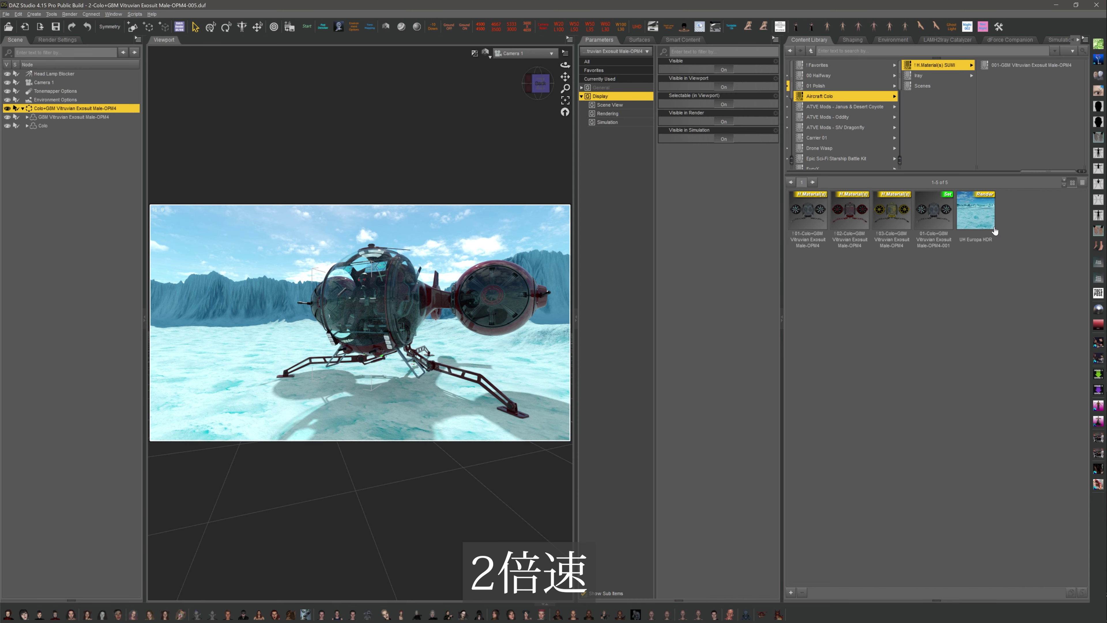
{"action": "left_click", "coordinate": [953, 29]}
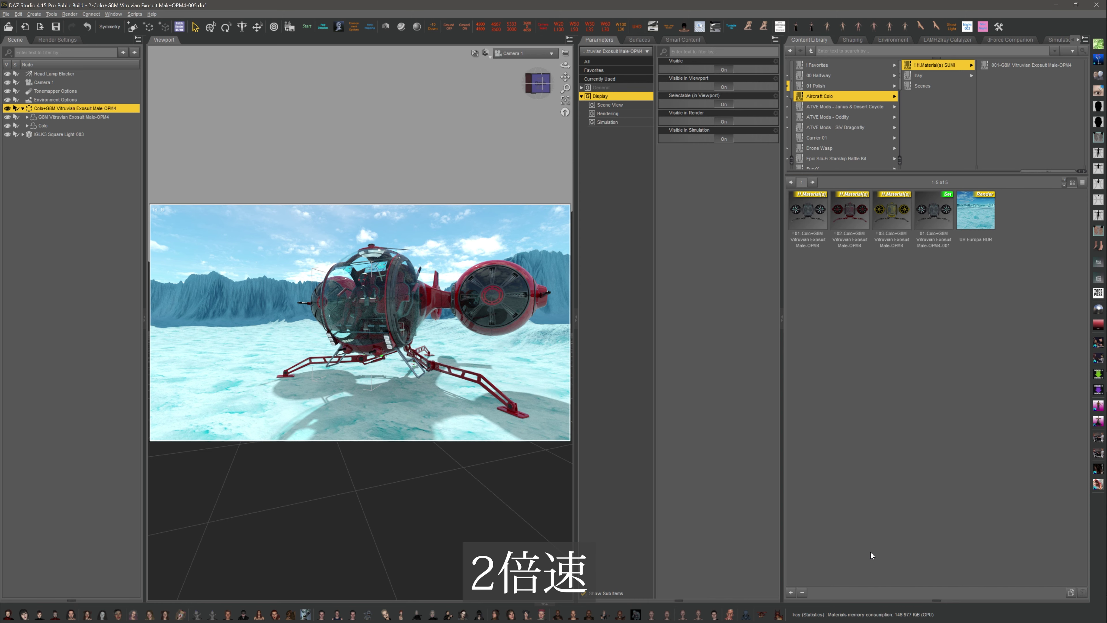
{"action": "left_click", "coordinate": [290, 26]}
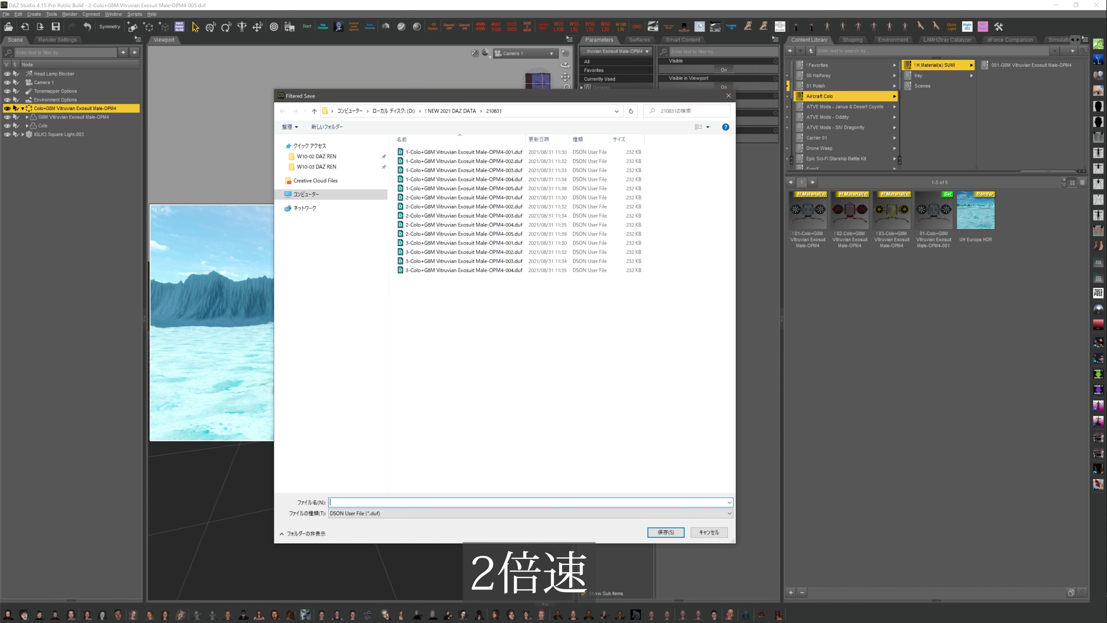
{"action": "left_click", "coordinate": [488, 234]}
{"action": "double_click", "coordinate": [488, 234]}
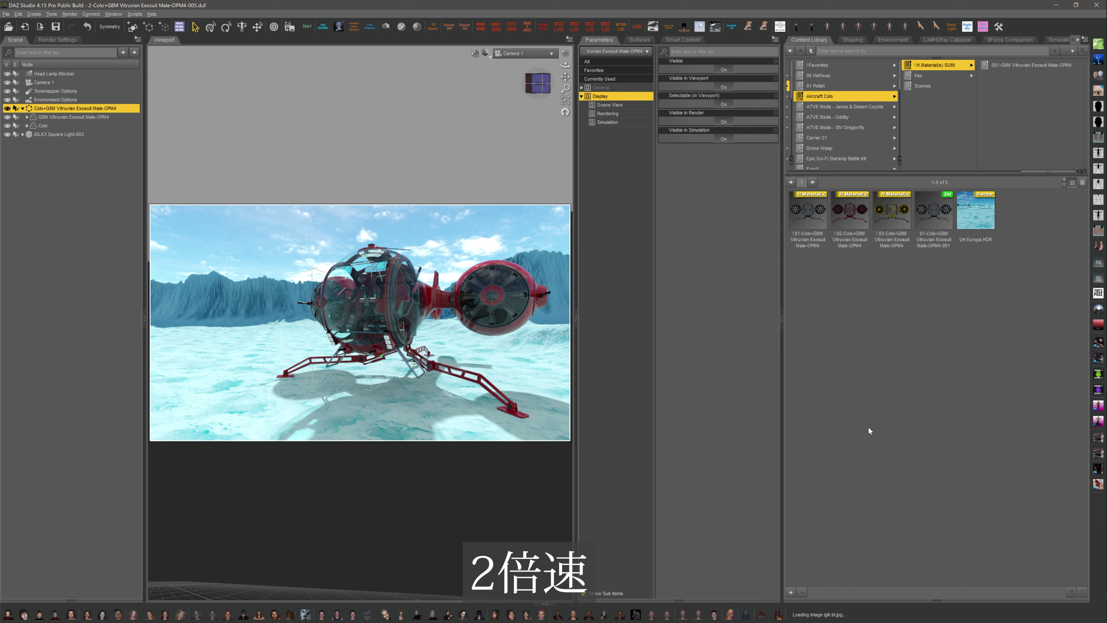
Apply the yellow 03-Colo+G8M material preset and save the scene as 3-Colo+G8M Vitruvian Exosuit Male-OPM4-005.duf.
{"action": "double_click", "coordinate": [892, 214]}
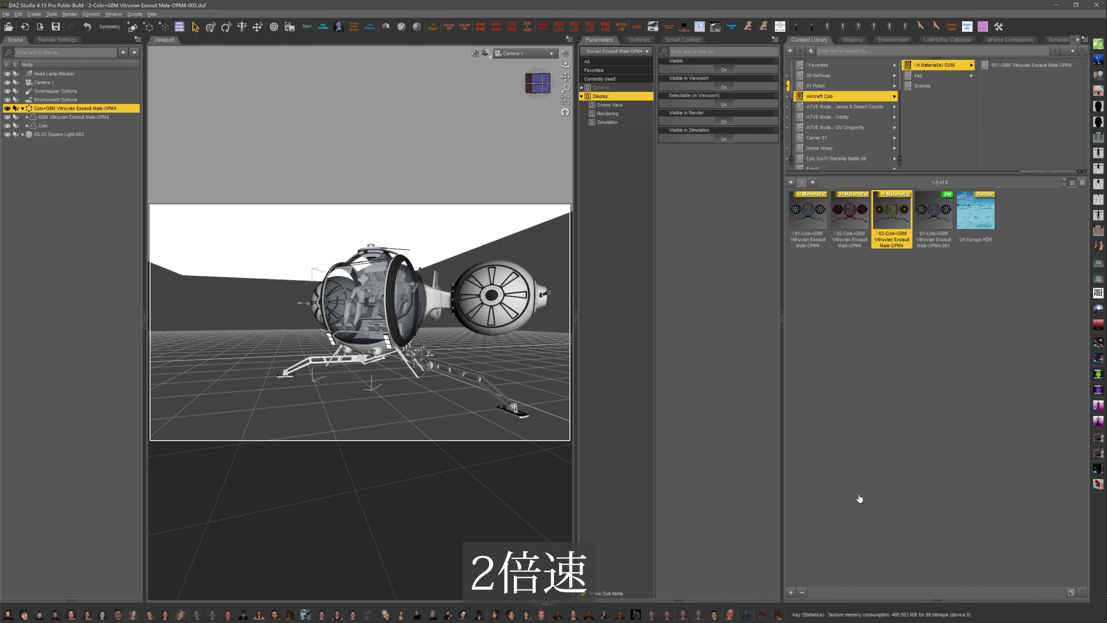
{"action": "left_click", "coordinate": [290, 26]}
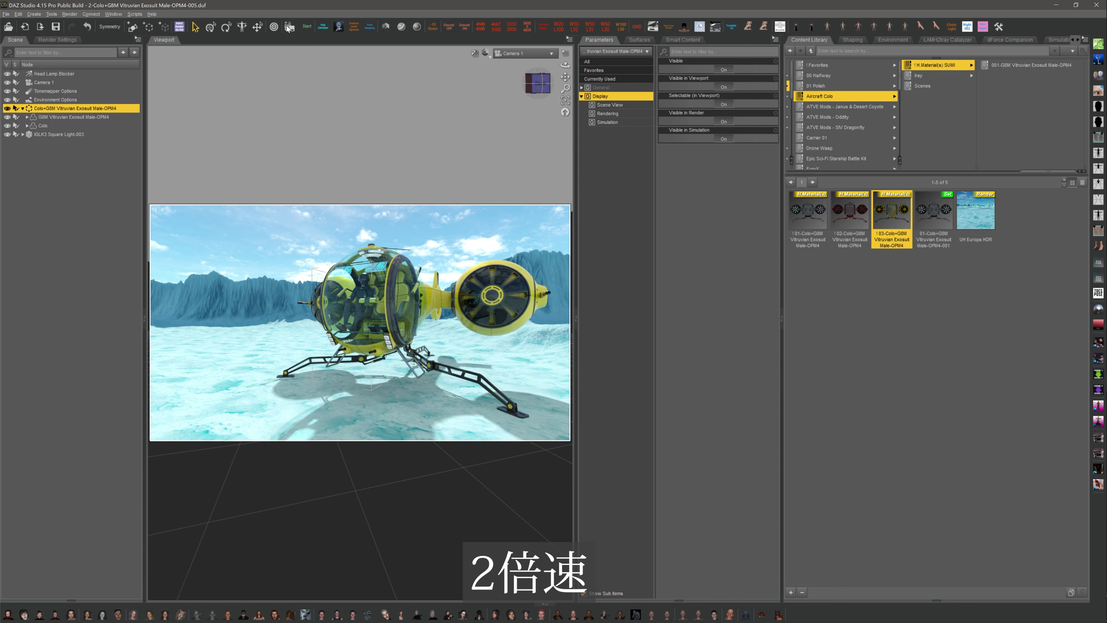
{"action": "left_click", "coordinate": [490, 270]}
{"action": "right_click", "coordinate": [492, 271]}
{"action": "left_click", "coordinate": [437, 502]}
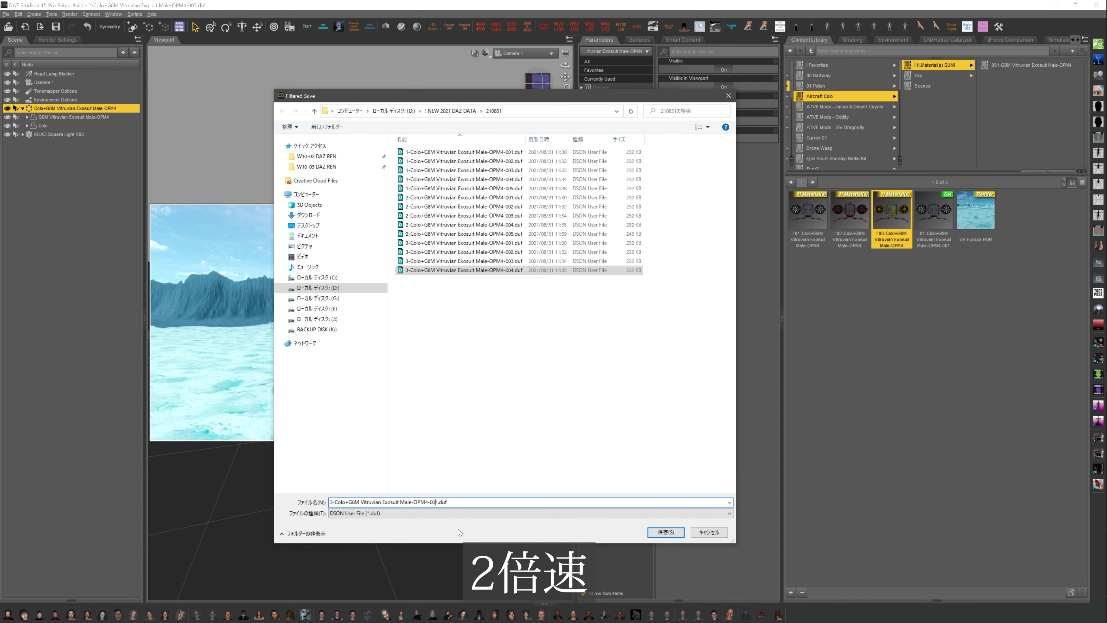
{"action": "type", "text": "5"}
{"action": "key", "text": "Return"}
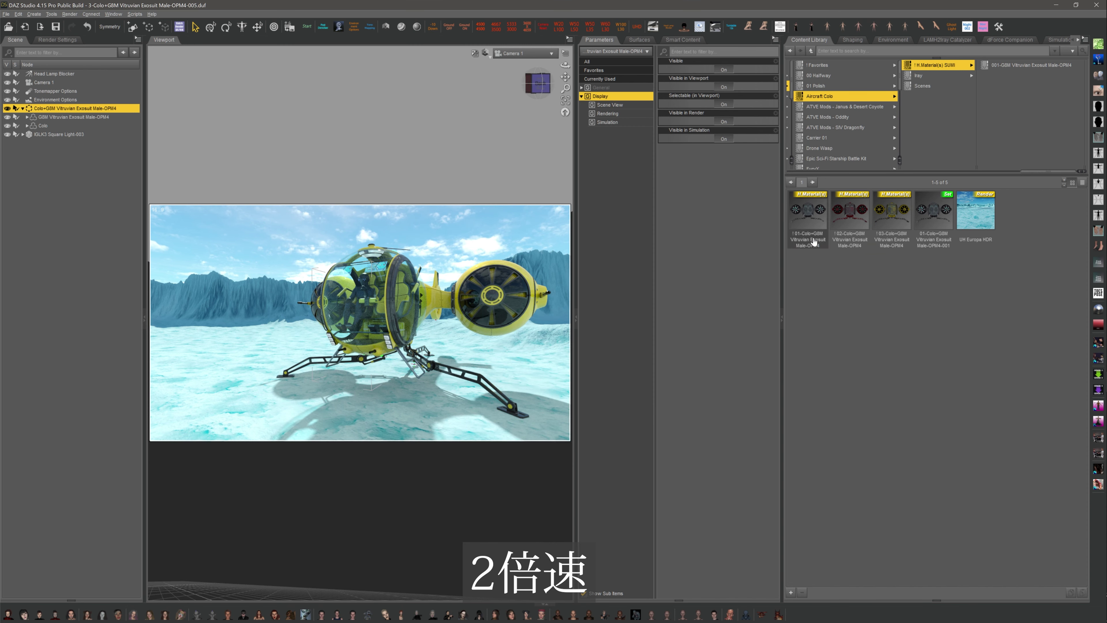
Apply the 01-Colo+G8M material preset and overwrite the scene file 1-Colo+G8M Vitruvian Exosuit Male-OPM4-005.duf.
{"action": "left_click", "coordinate": [808, 226]}
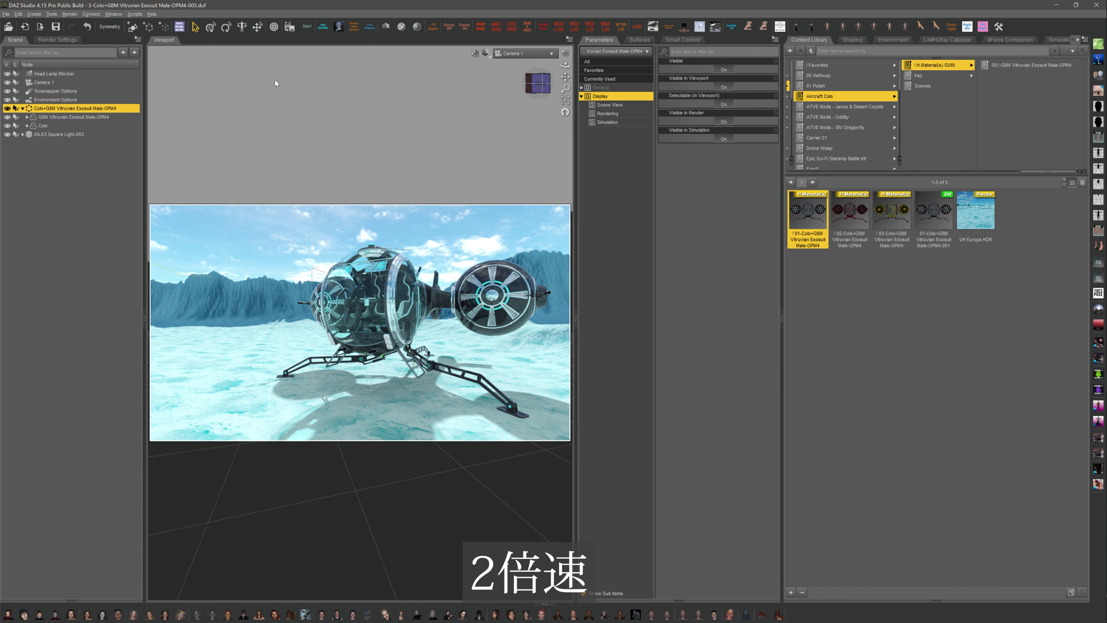
{"action": "left_click", "coordinate": [289, 32]}
{"action": "double_click", "coordinate": [508, 189]}
{"action": "left_click", "coordinate": [522, 337]}
{"action": "left_click", "coordinate": [512, 320]}
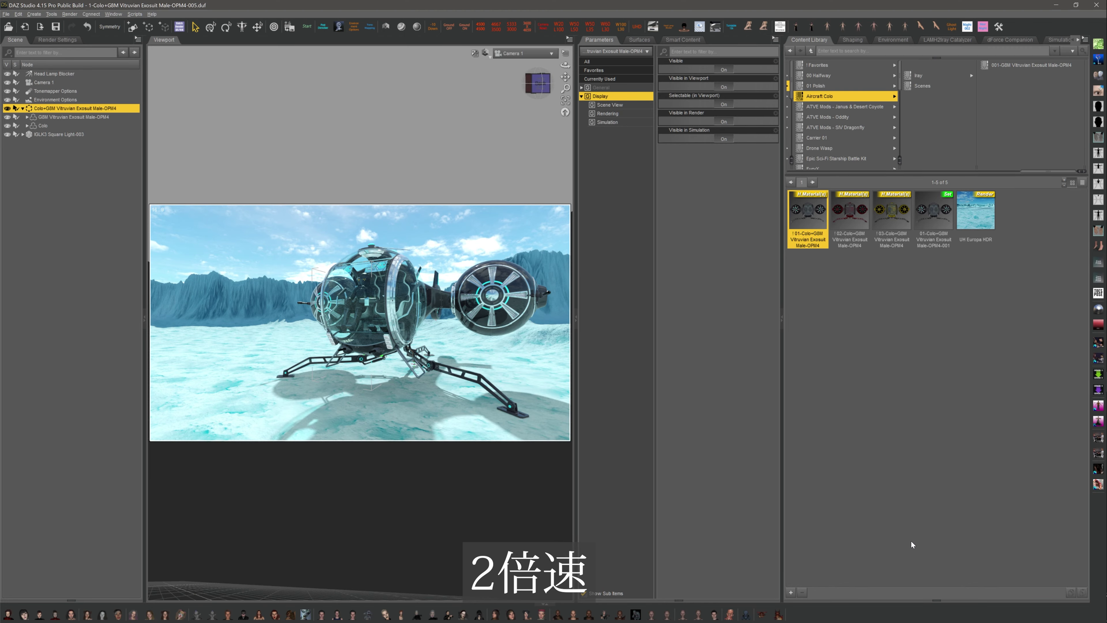
Reframe Camera 1 to a new front three-quarter shot with the aircraft's tail extending to the right of the frame.
{"action": "left_click", "coordinate": [536, 83]}
{"action": "scroll", "coordinate": [537, 83], "scroll_direction": "down", "scroll_amount": 3}
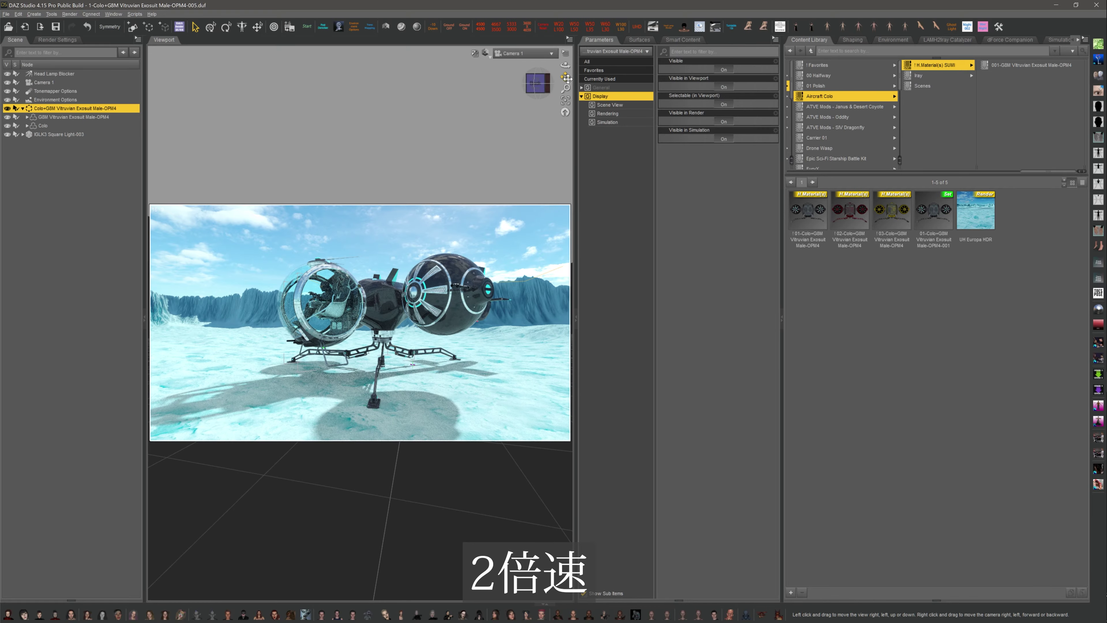
{"action": "left_click_drag", "start_coordinate": [566, 77], "coordinate": [604, 79]}
{"action": "left_click_drag", "start_coordinate": [537, 82], "coordinate": [572, 70]}
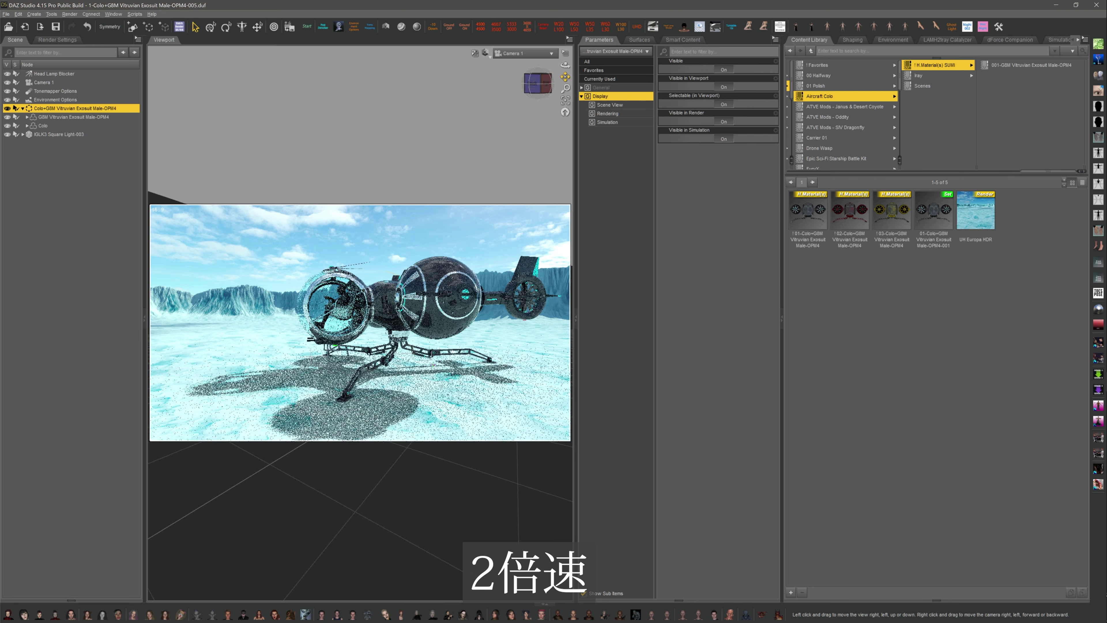
Try the 30° and 50° Skydome Control presets for the environment, and set the dome rotation to 80°.
{"action": "left_click", "coordinate": [54, 100]}
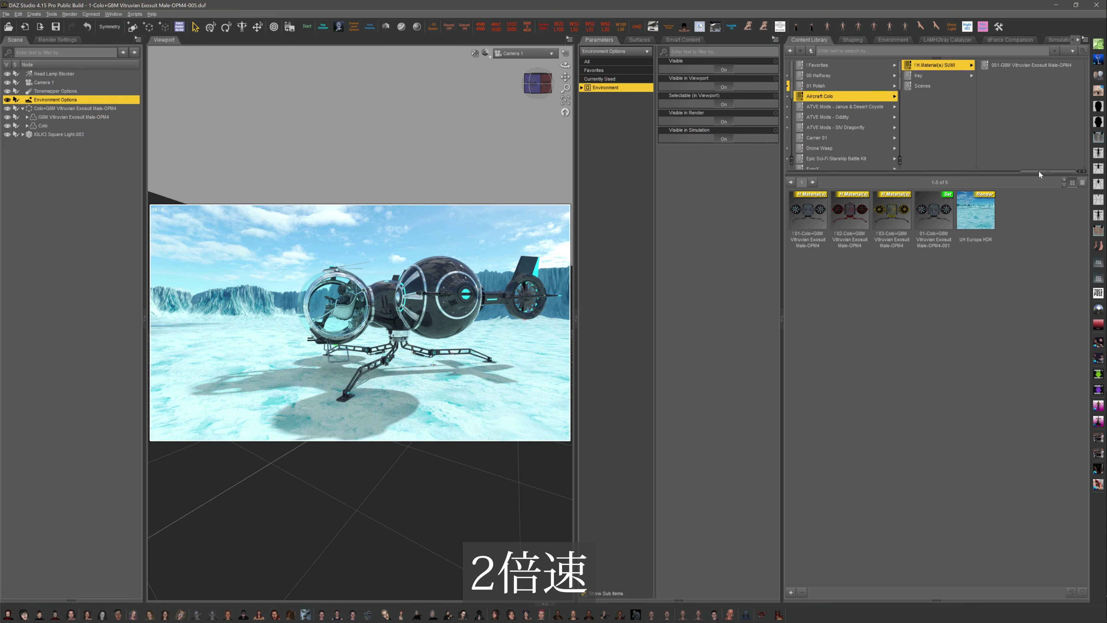
{"action": "left_click_drag", "start_coordinate": [1038, 173], "coordinate": [919, 223]}
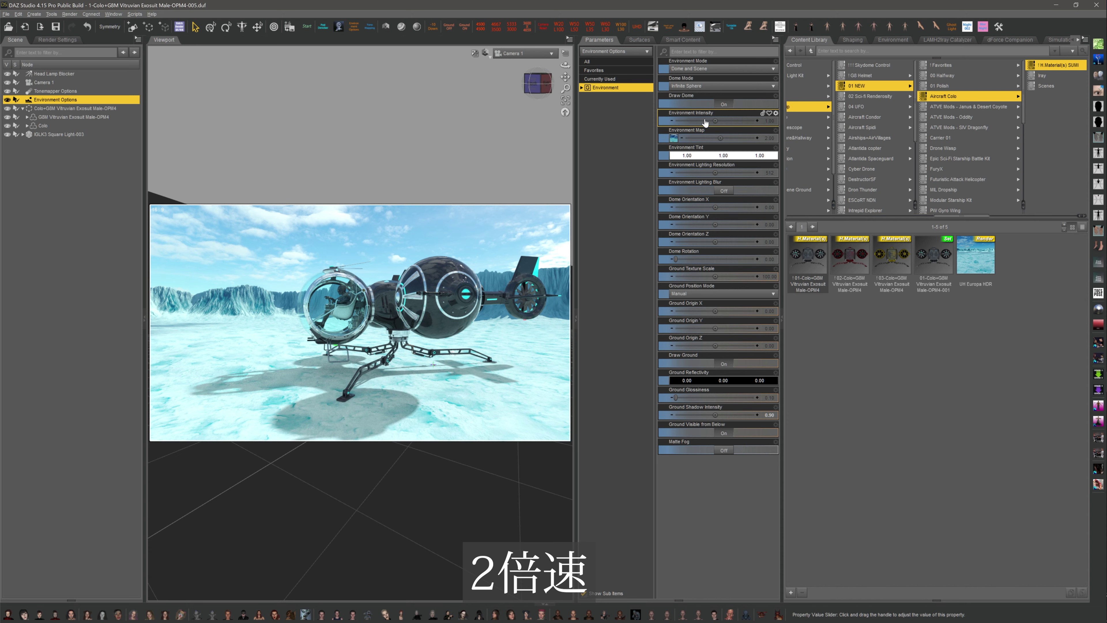
{"action": "left_click", "coordinate": [875, 66]}
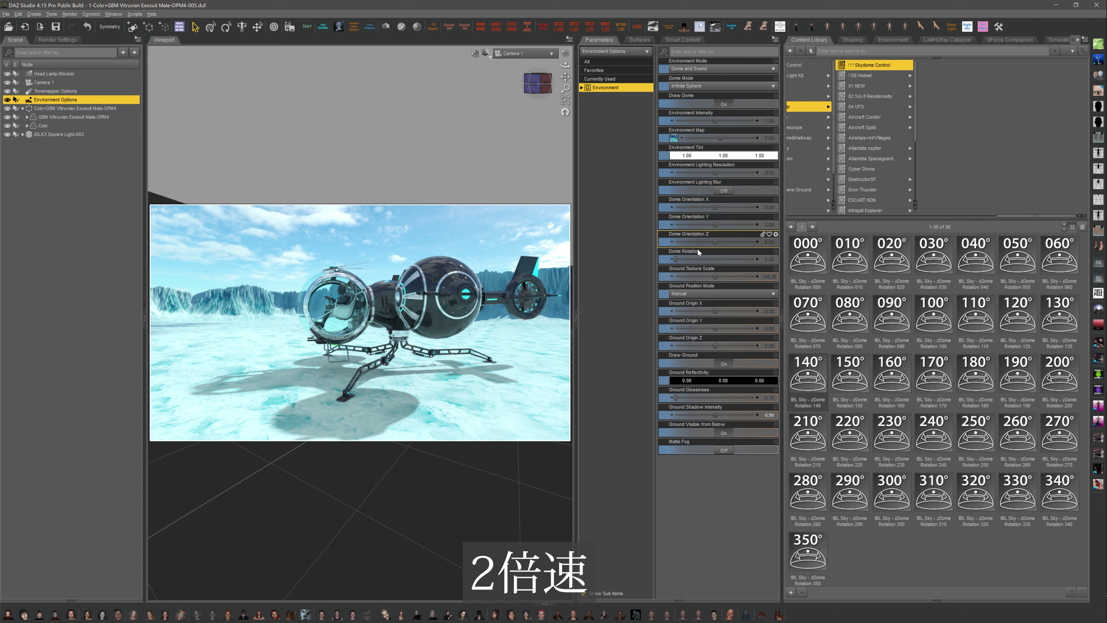
{"action": "left_click_drag", "start_coordinate": [676, 259], "coordinate": [677, 260]}
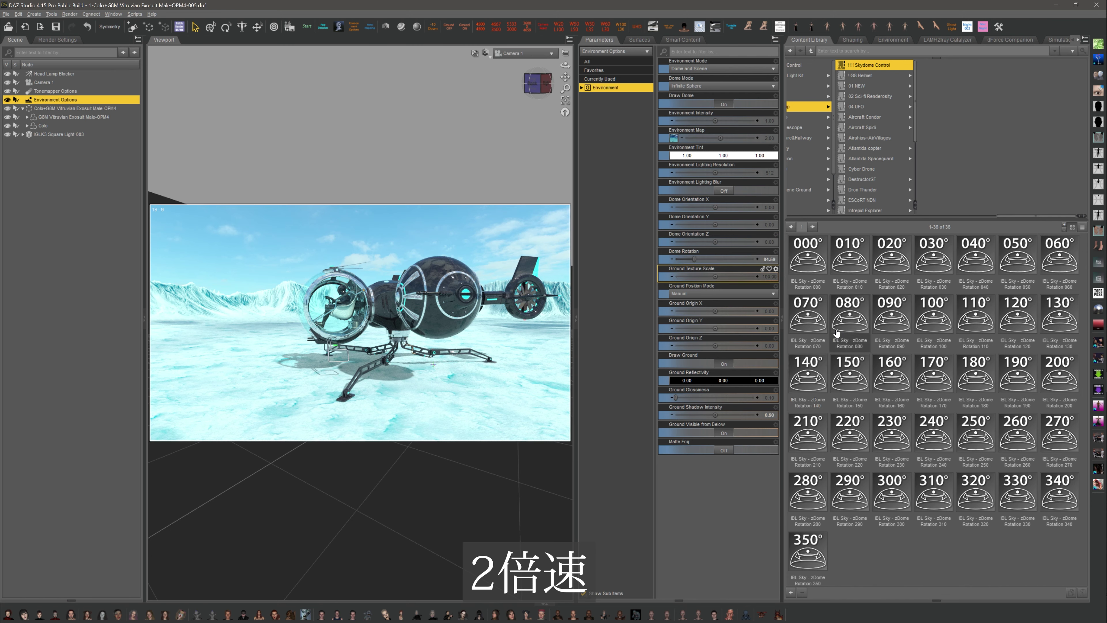
{"action": "double_click", "coordinate": [933, 260]}
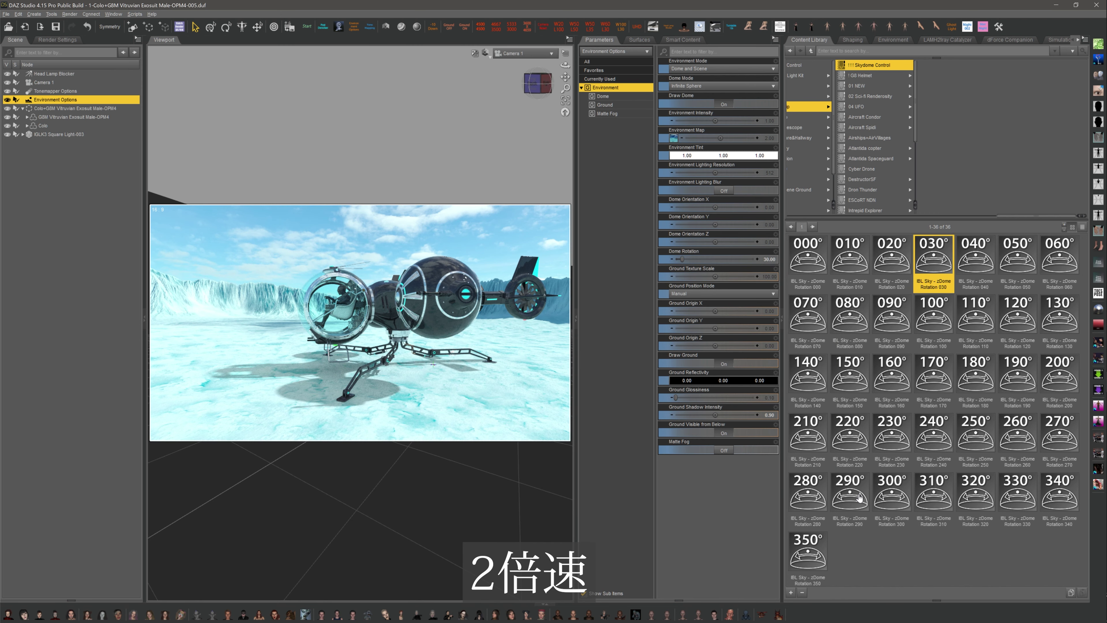
{"action": "double_click", "coordinate": [1017, 260]}
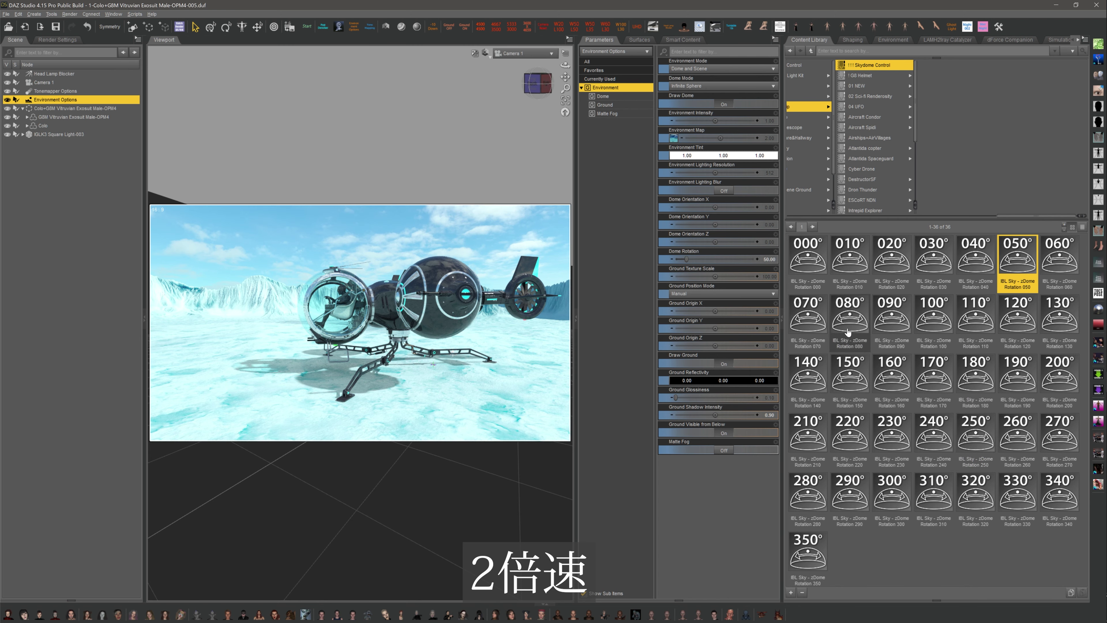
{"action": "double_click", "coordinate": [848, 333]}
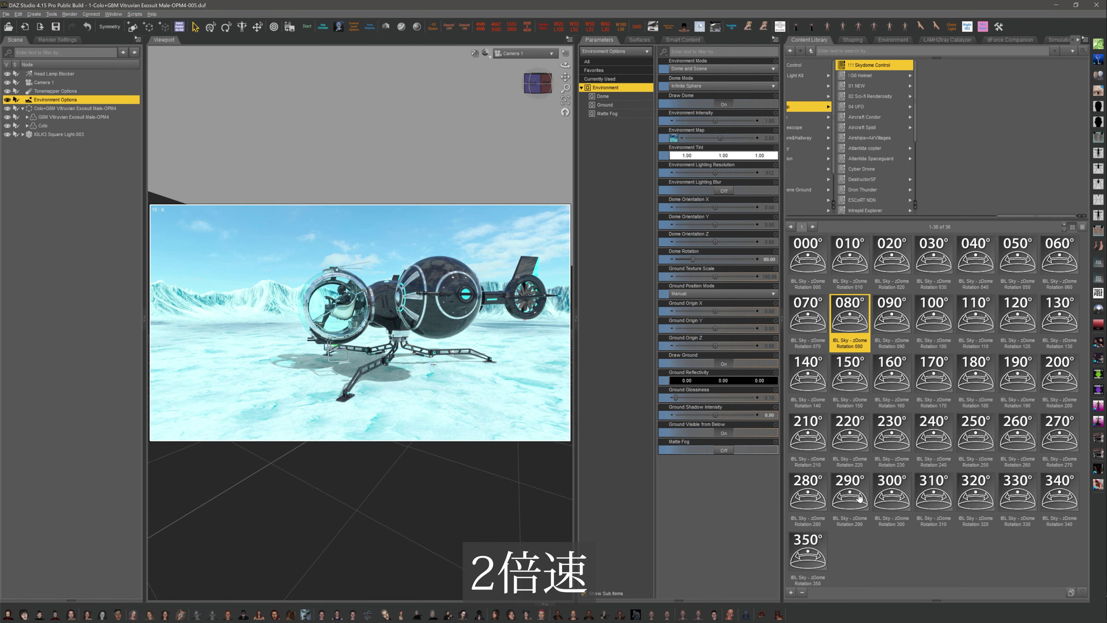
Return to the Aircraft Colo presets and set the Colo+G8M group's Y rotation to 135.
{"action": "left_click", "coordinate": [790, 51]}
{"action": "left_click", "coordinate": [75, 109]}
{"action": "left_click", "coordinate": [769, 138]}
{"action": "type", "text": "135"}
{"action": "key", "text": "Return"}
Save the rotated scene as 1-Colo+G8M Vitruvian Exosuit Male-OPM4-006.duf.
{"action": "left_click", "coordinate": [290, 28]}
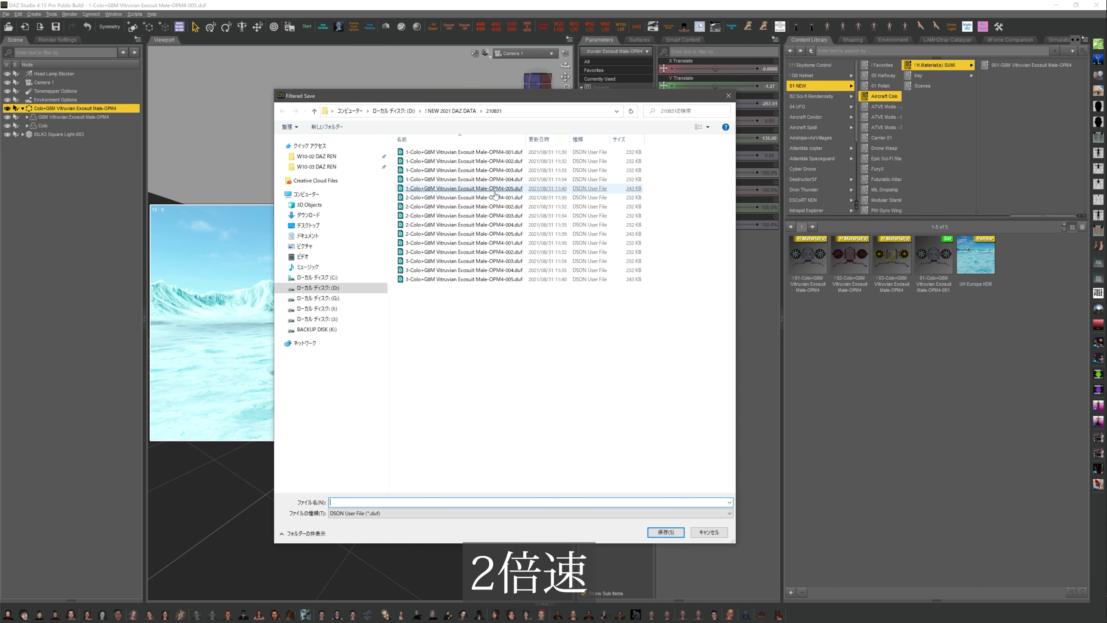
{"action": "left_click", "coordinate": [495, 192]}
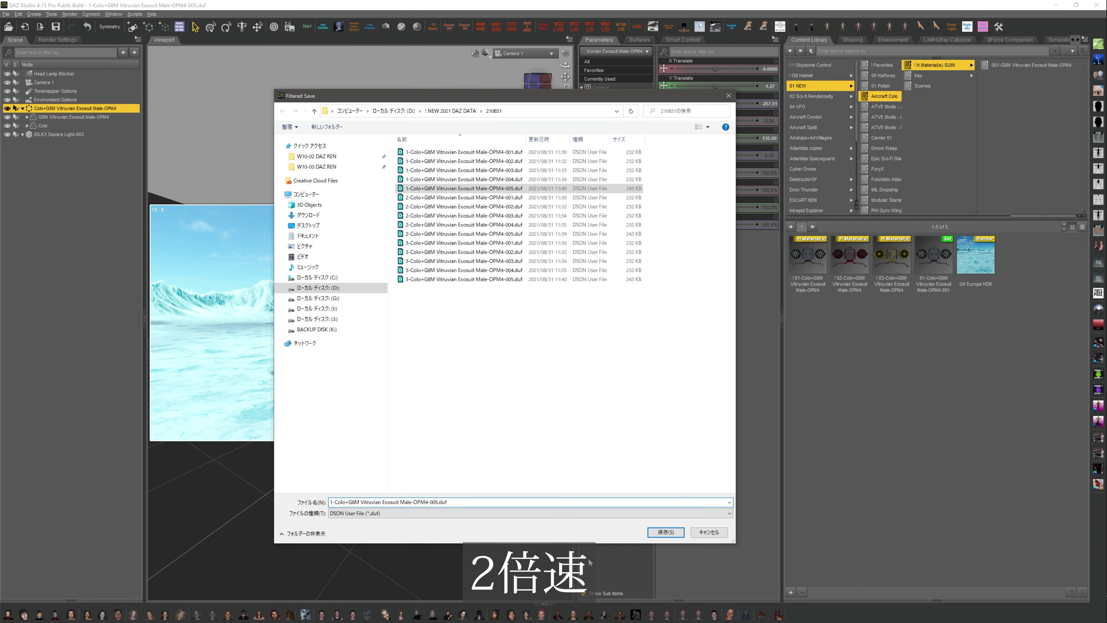
{"action": "left_click", "coordinate": [438, 502]}
{"action": "key", "text": "BackSpace"}
{"action": "type", "text": "6"}
{"action": "left_click", "coordinate": [663, 532]}
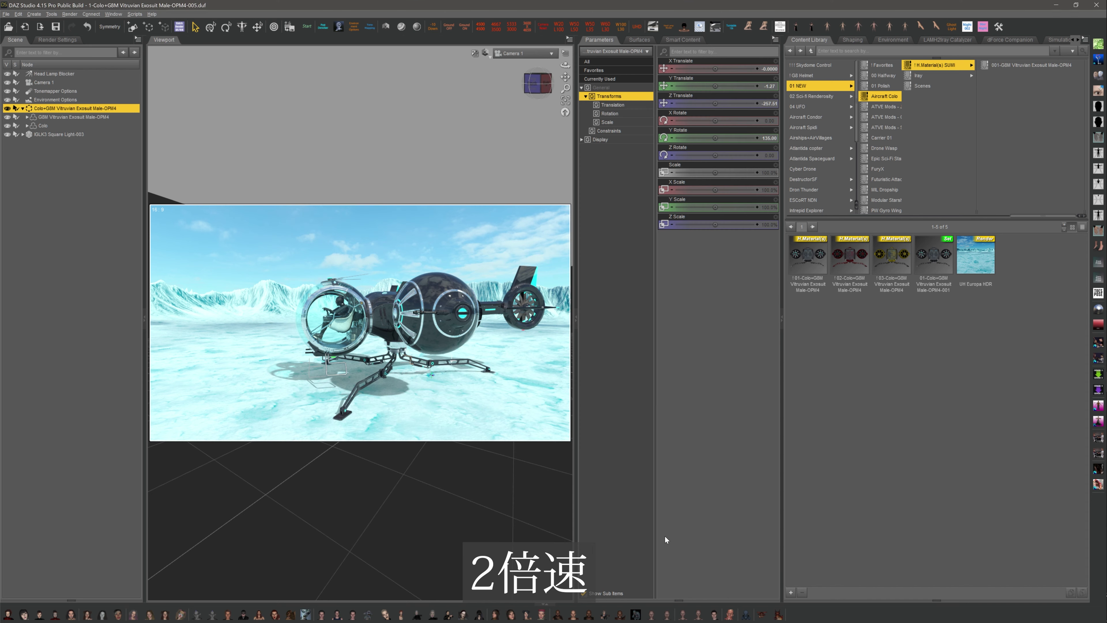
Apply the red 02-Colo+G8M material preset and save the scene as 2-Colo+G8M Vitruvian Exosuit Male-OPM4-006.duf.
{"action": "left_click", "coordinate": [854, 280]}
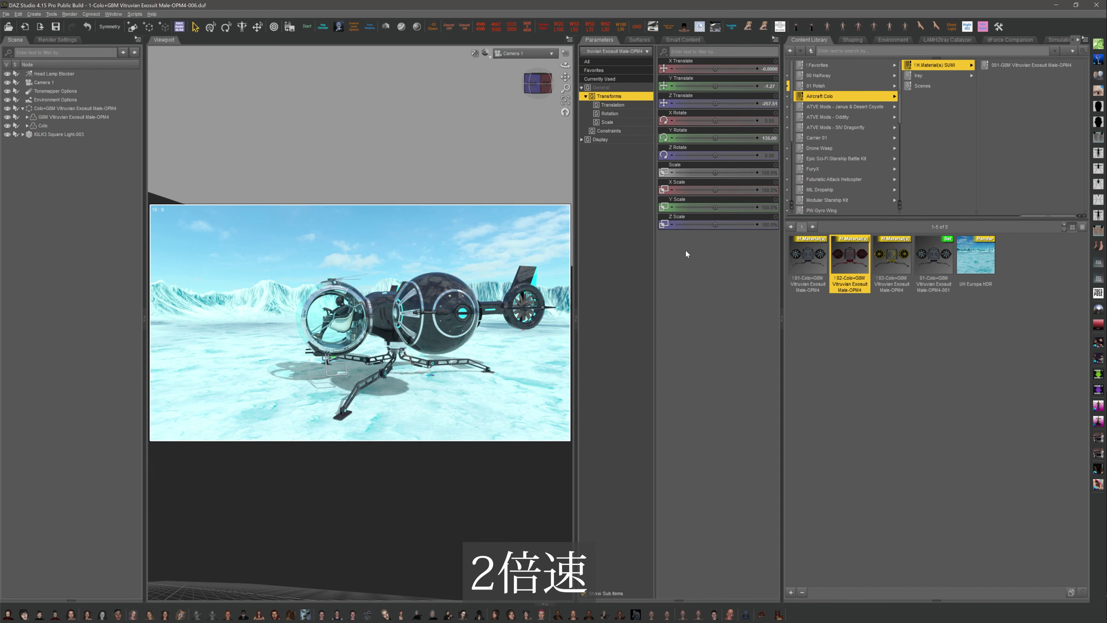
{"action": "left_click", "coordinate": [289, 26]}
{"action": "right_click", "coordinate": [494, 243]}
{"action": "left_click", "coordinate": [440, 504]}
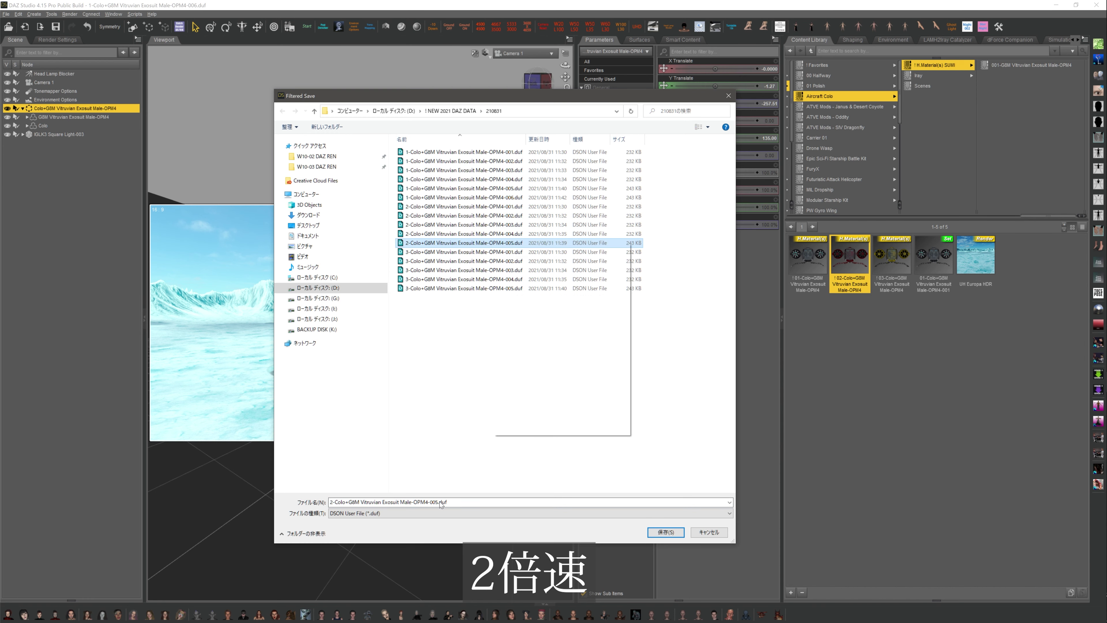
{"action": "left_click", "coordinate": [438, 502]}
{"action": "key", "text": "BackSpace"}
{"action": "type", "text": "6"}
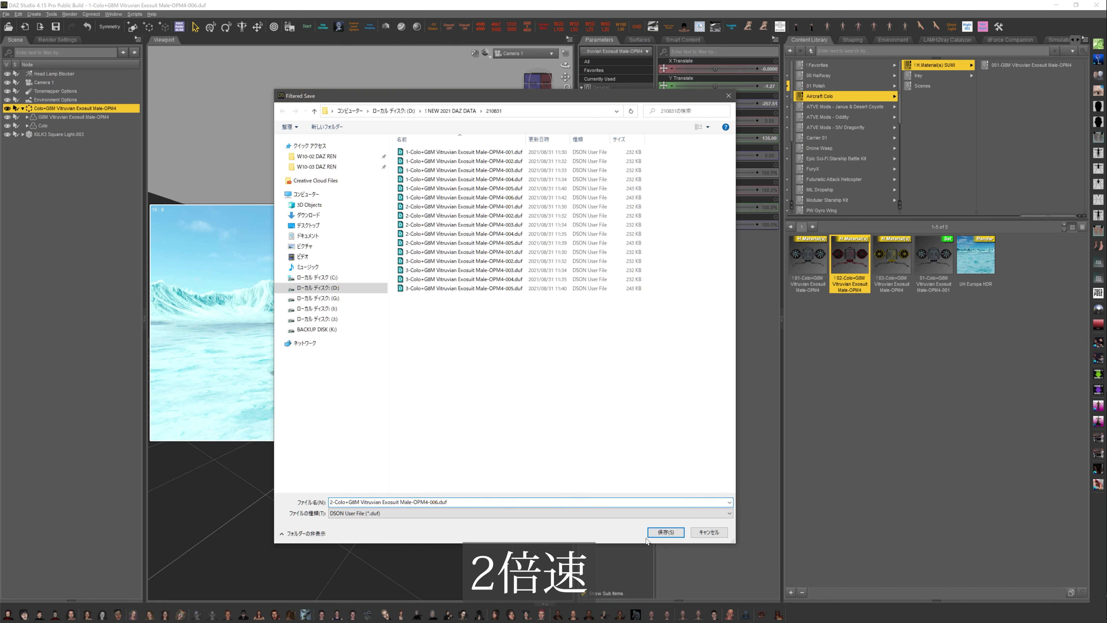
{"action": "left_click", "coordinate": [658, 534]}
Apply the yellow 03-Colo+G8M material preset and save the scene as 3-Colo+G8M Vitruvian Exosuit Male-OPM4-006.duf.
{"action": "left_click", "coordinate": [891, 260]}
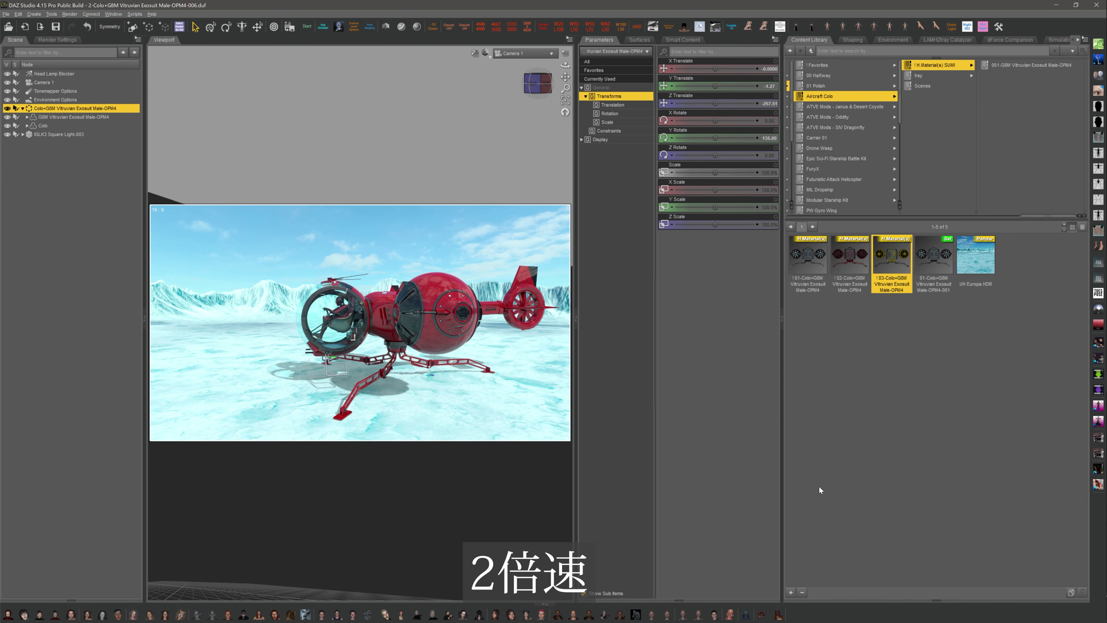
{"action": "left_click", "coordinate": [289, 26]}
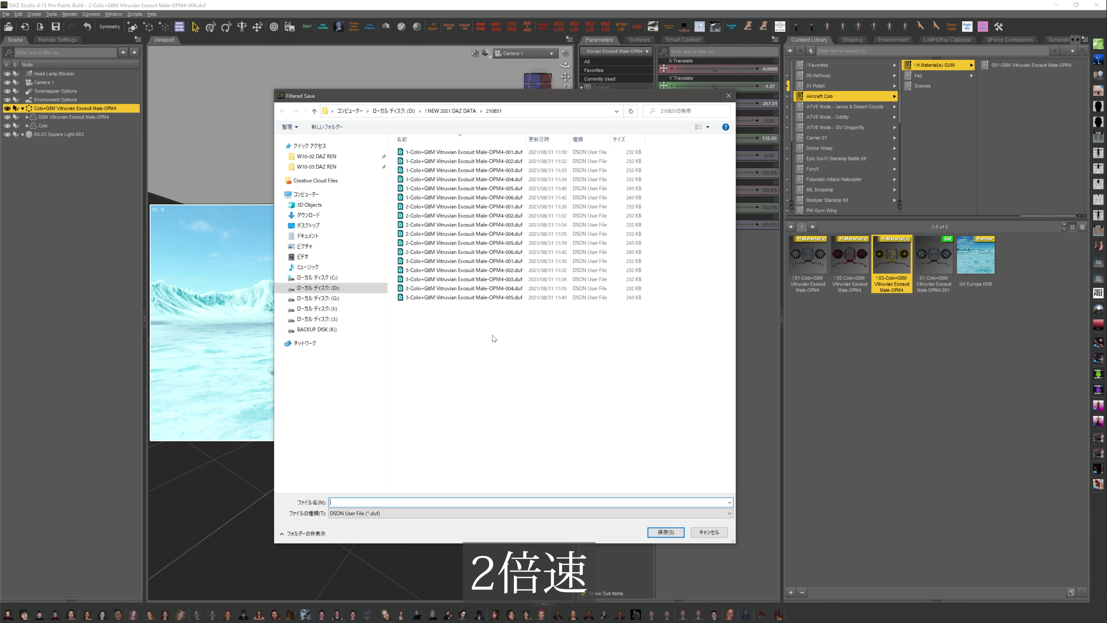
{"action": "left_click", "coordinate": [464, 297]}
{"action": "left_click", "coordinate": [440, 502]}
{"action": "left_click", "coordinate": [438, 502]}
{"action": "key", "text": "BackSpace"}
{"action": "type", "text": "6"}
{"action": "left_click", "coordinate": [666, 532]}
Apply the 01-Colo+G8M material preset and orbit Camera 1 around to the opposite side of the aircraft.
{"action": "double_click", "coordinate": [807, 262]}
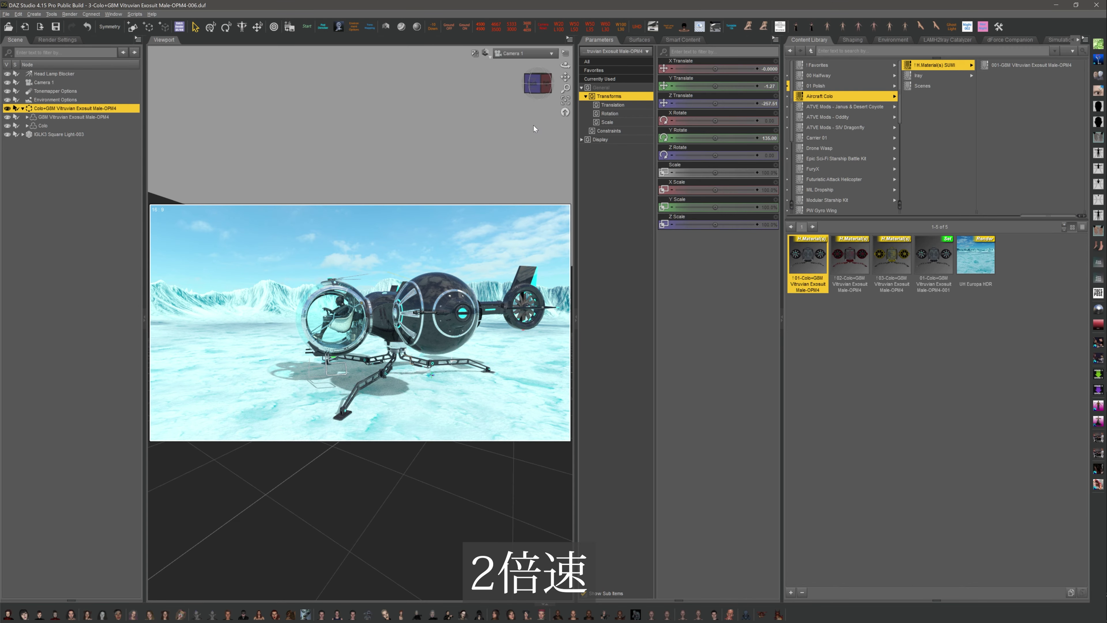
{"action": "left_click_drag", "start_coordinate": [540, 87], "coordinate": [558, 115]}
{"action": "left_click_drag", "start_coordinate": [566, 76], "coordinate": [551, 59]}
{"action": "scroll", "coordinate": [546, 102], "scroll_direction": "down", "scroll_amount": 3}
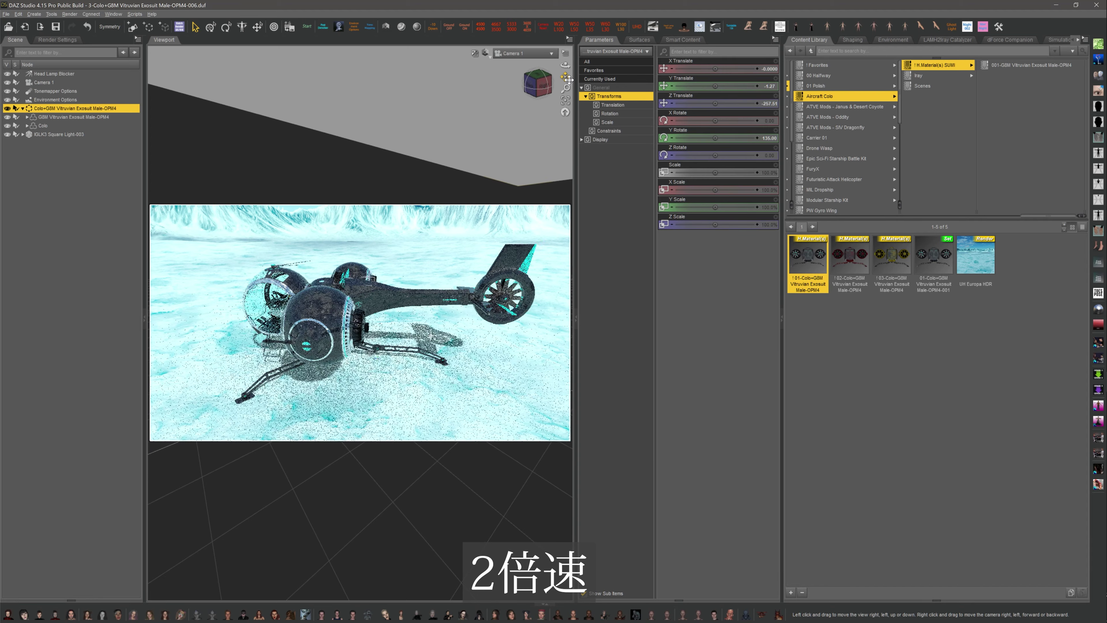
{"action": "left_click_drag", "start_coordinate": [545, 101], "coordinate": [561, 77]}
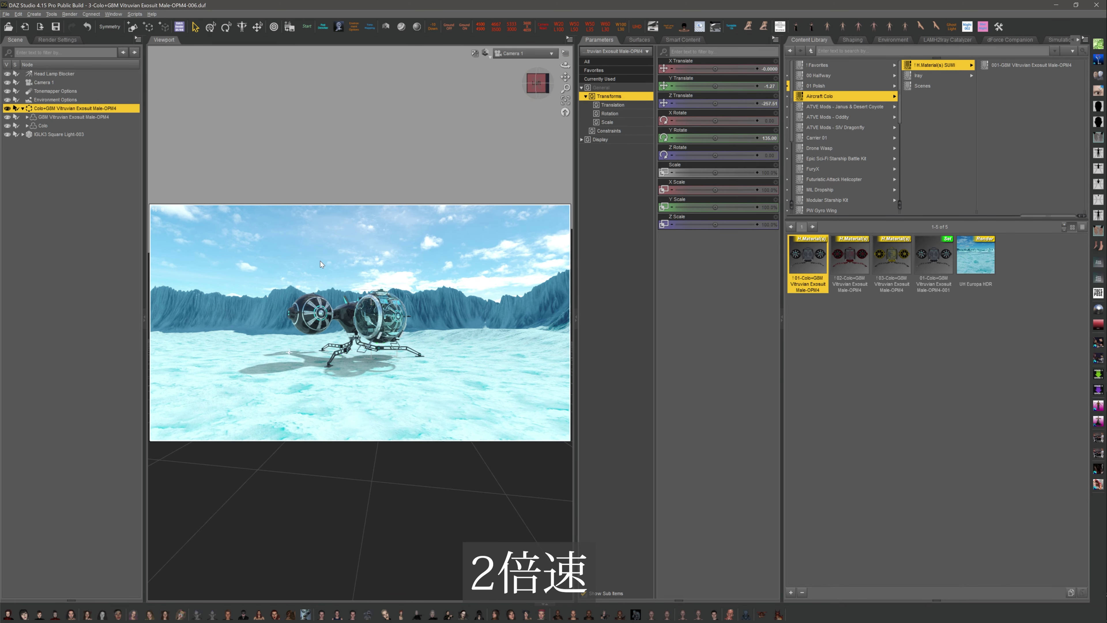
Select Camera 1 and frame a close, low front shot with the cockpit on the right and the mountains behind.
{"action": "left_click", "coordinate": [47, 90]}
{"action": "left_click", "coordinate": [48, 83]}
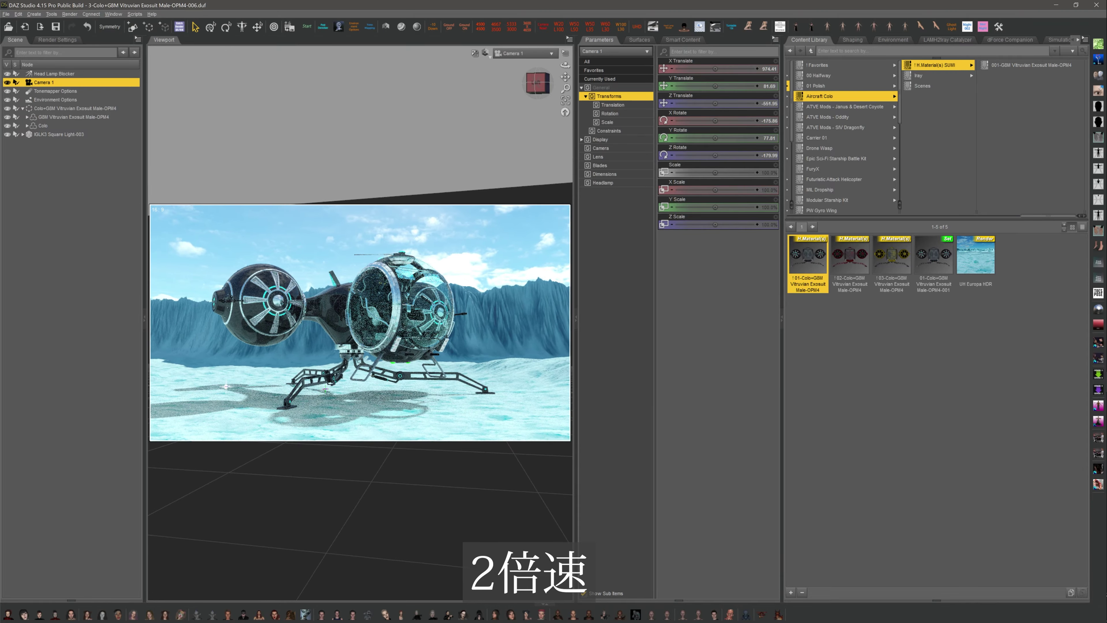
{"action": "mouse_move", "coordinate": [541, 85]}
{"action": "left_mouse_down"}
{"action": "mouse_move", "coordinate": [560, 91]}
{"action": "mouse_move", "coordinate": [542, 88]}
{"action": "left_mouse_up"}
{"action": "scroll", "coordinate": [542, 86], "scroll_direction": "up", "scroll_amount": 4}
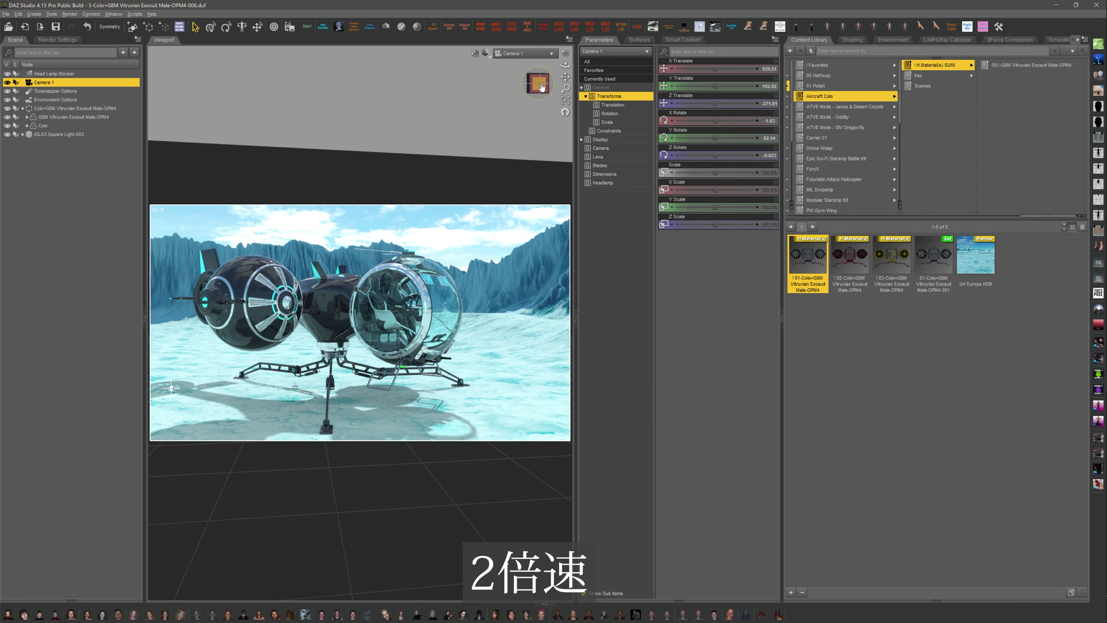
{"action": "left_click_drag", "start_coordinate": [541, 87], "coordinate": [541, 85]}
{"action": "scroll", "coordinate": [541, 85], "scroll_direction": "up", "scroll_amount": 2}
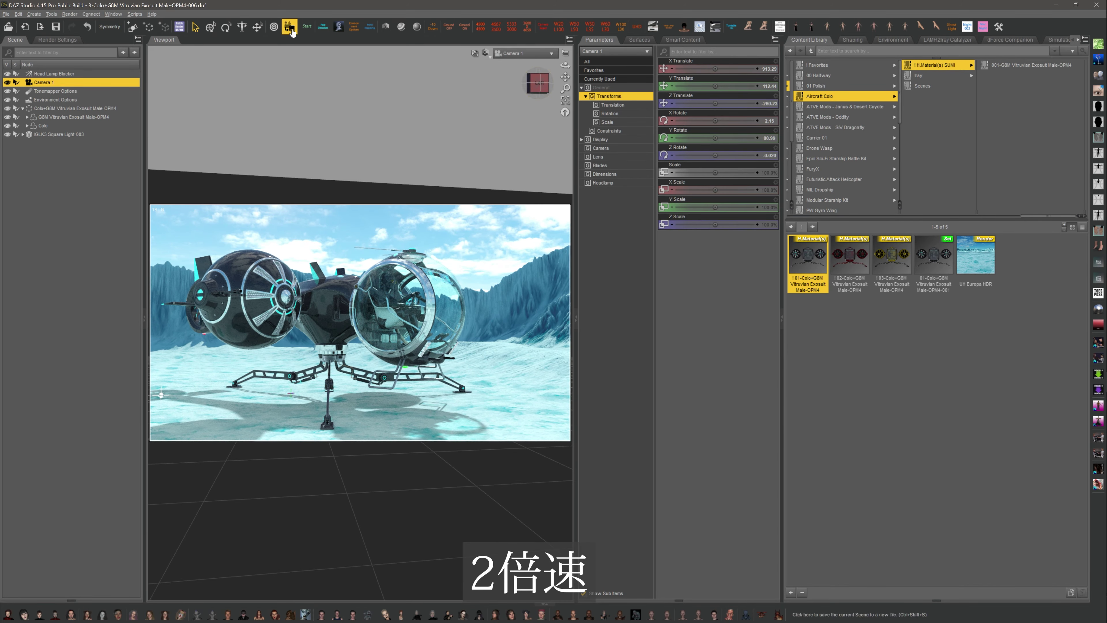
Select the Colo+G8M group and save the scene as 1-Colo+G8M Vitruvian Exosuit Male-OPM4-007.duf.
{"action": "left_click", "coordinate": [94, 109]}
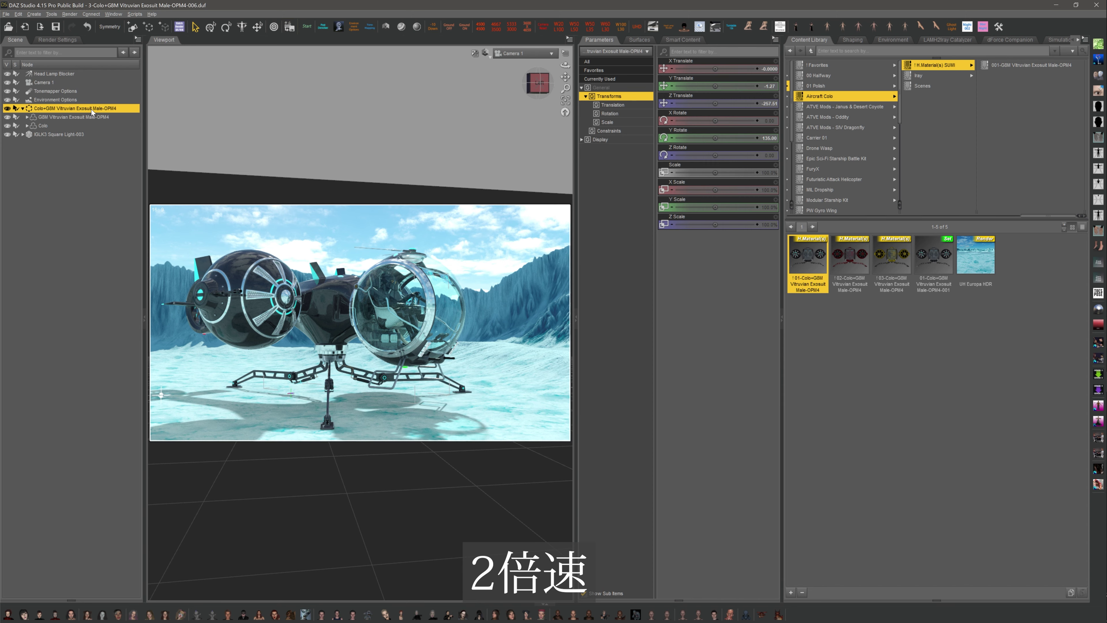
{"action": "left_click", "coordinate": [289, 27]}
{"action": "right_click", "coordinate": [499, 199]}
{"action": "left_click", "coordinate": [417, 503]}
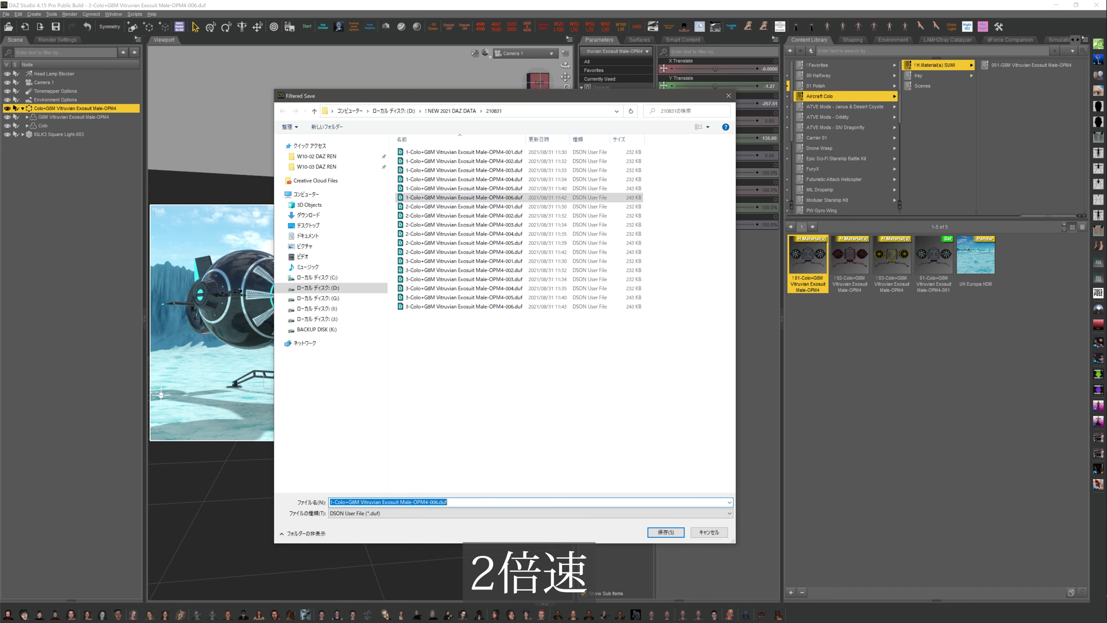
{"action": "left_click", "coordinate": [438, 502]}
{"action": "key", "text": "BackSpace"}
{"action": "type", "text": "7"}
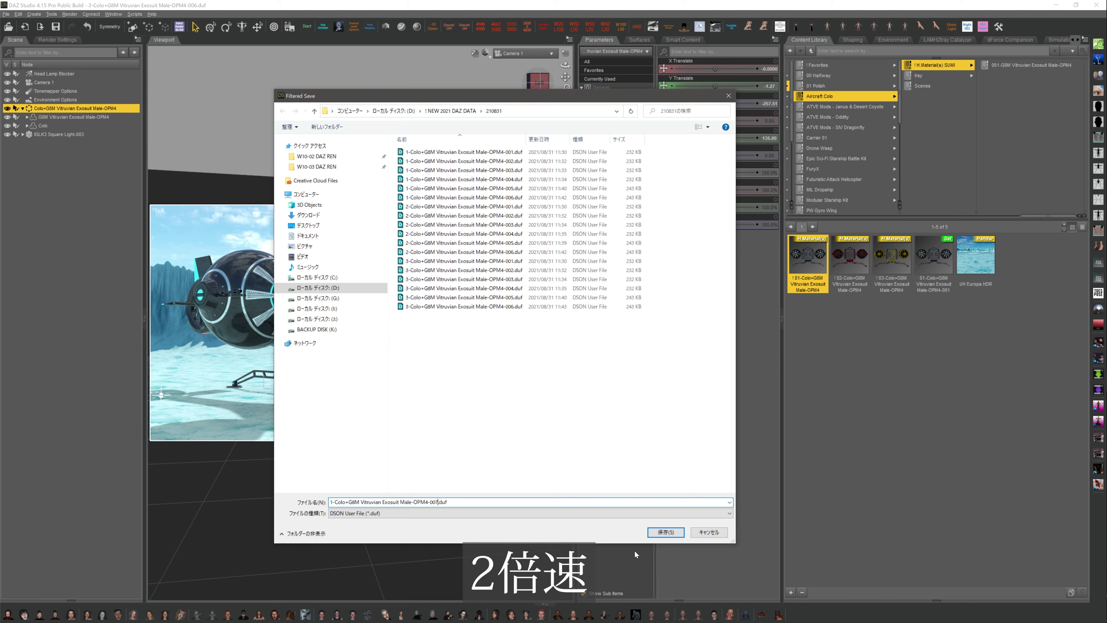
{"action": "left_click", "coordinate": [666, 532]}
Apply the red 02-Colo+G8M material preset and turn off Ground Visible from Below in the Environment Options.
{"action": "double_click", "coordinate": [850, 260]}
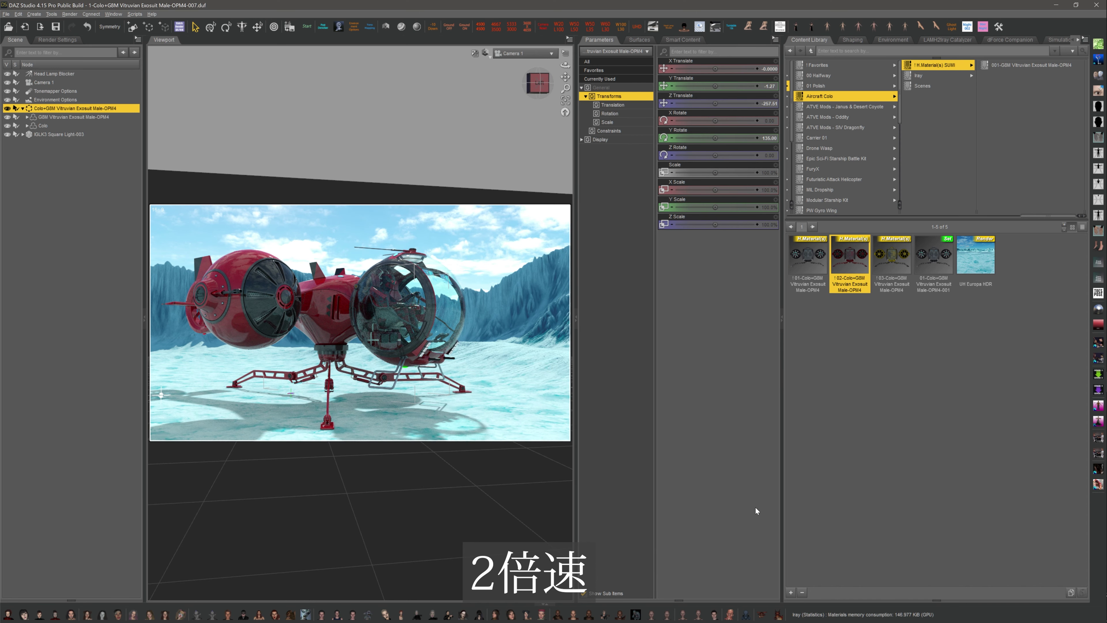
{"action": "left_click", "coordinate": [63, 101]}
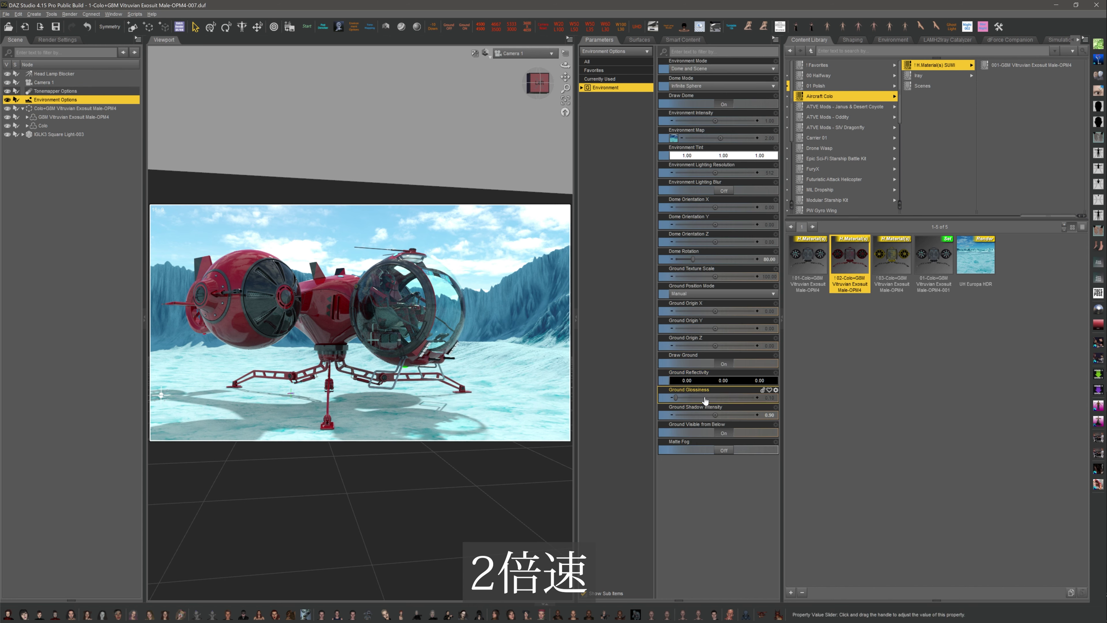
{"action": "left_click", "coordinate": [720, 433]}
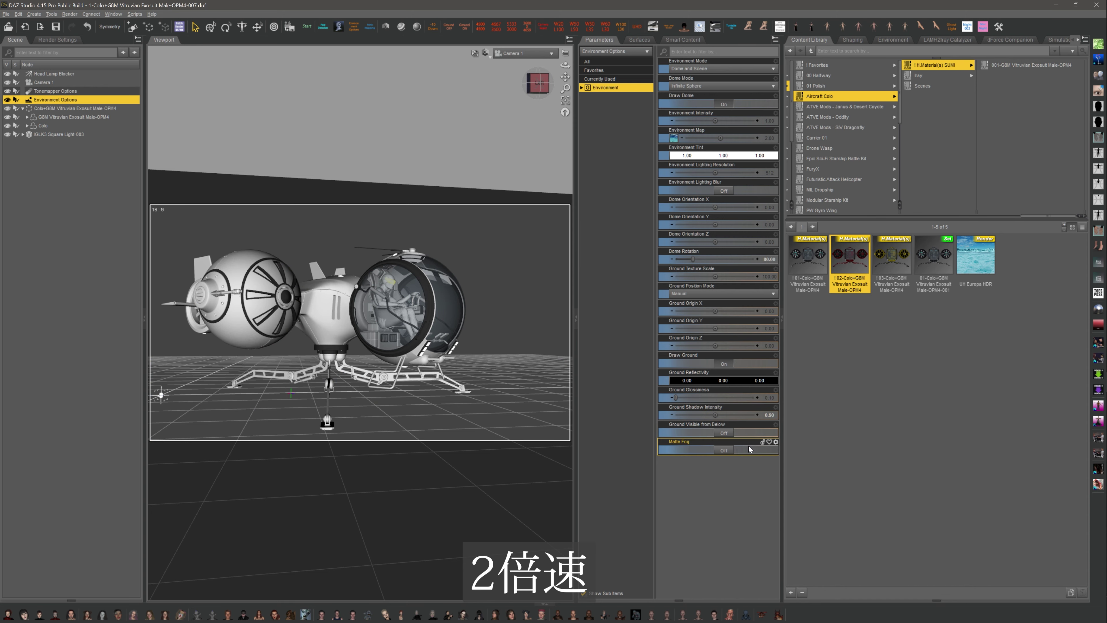
Try the environment with Draw Ground turned off.
{"action": "left_click", "coordinate": [723, 365]}
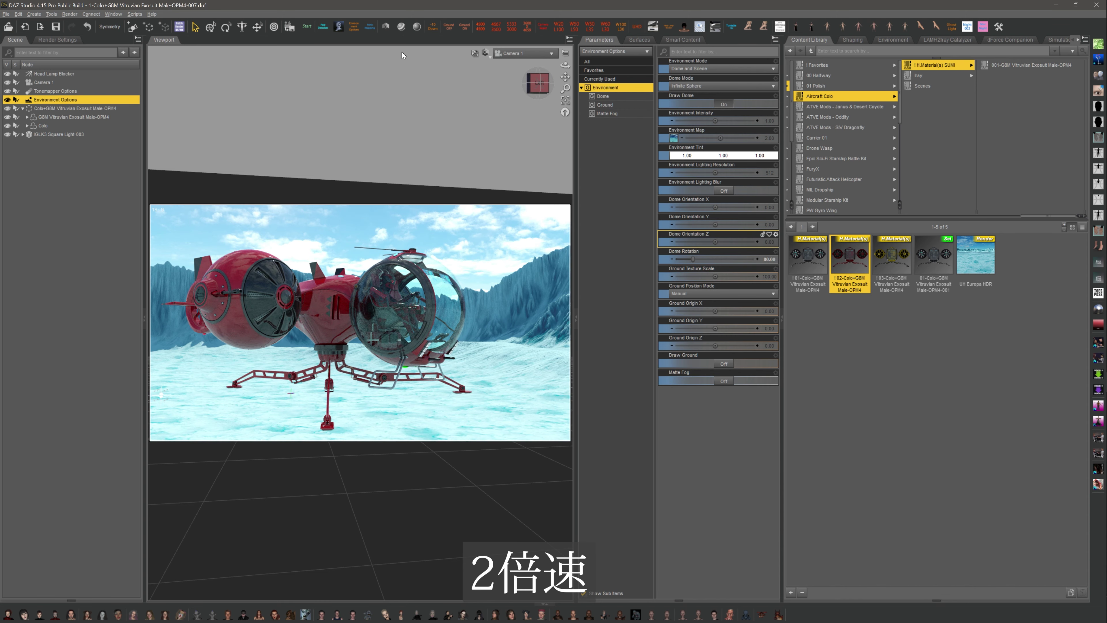
{"action": "left_click", "coordinate": [465, 27]}
{"action": "left_click", "coordinate": [828, 583]}
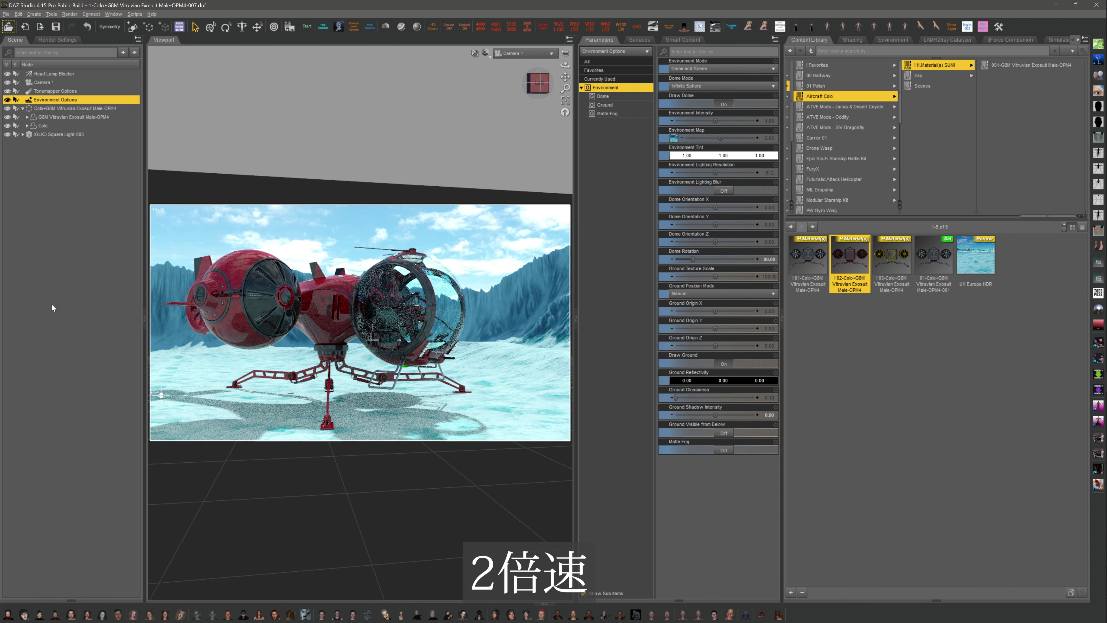
Set the emission Luminance of the IGLK3 Square Light-003 surface to 400.
{"action": "left_click", "coordinate": [58, 134]}
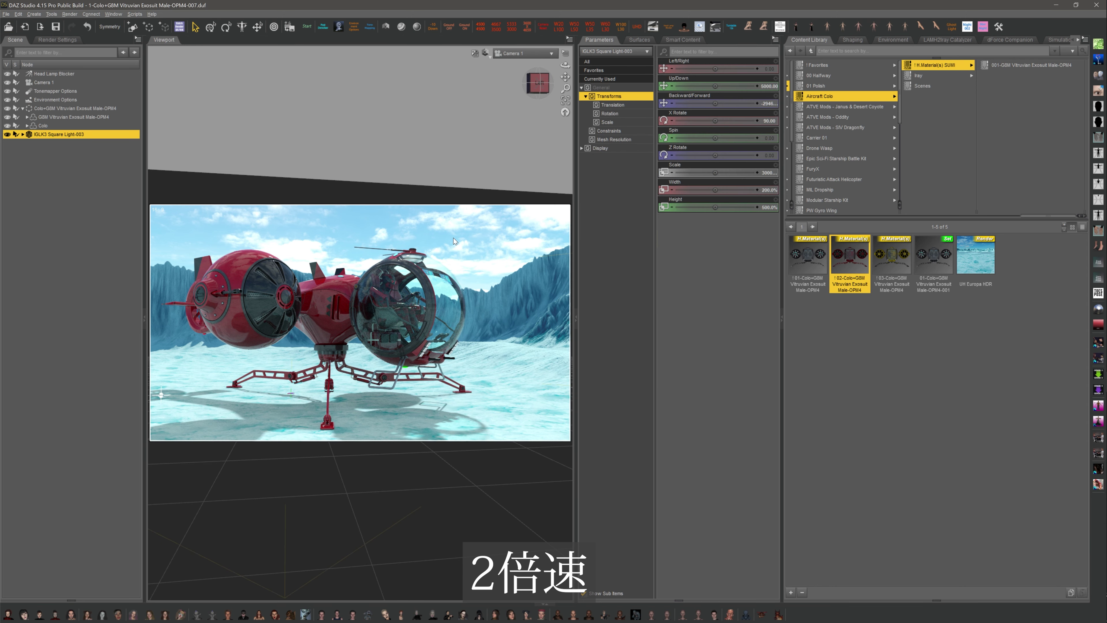
{"action": "left_click", "coordinate": [639, 39]}
{"action": "left_click", "coordinate": [612, 96]}
{"action": "scroll", "coordinate": [705, 337], "scroll_direction": "down", "scroll_amount": 5}
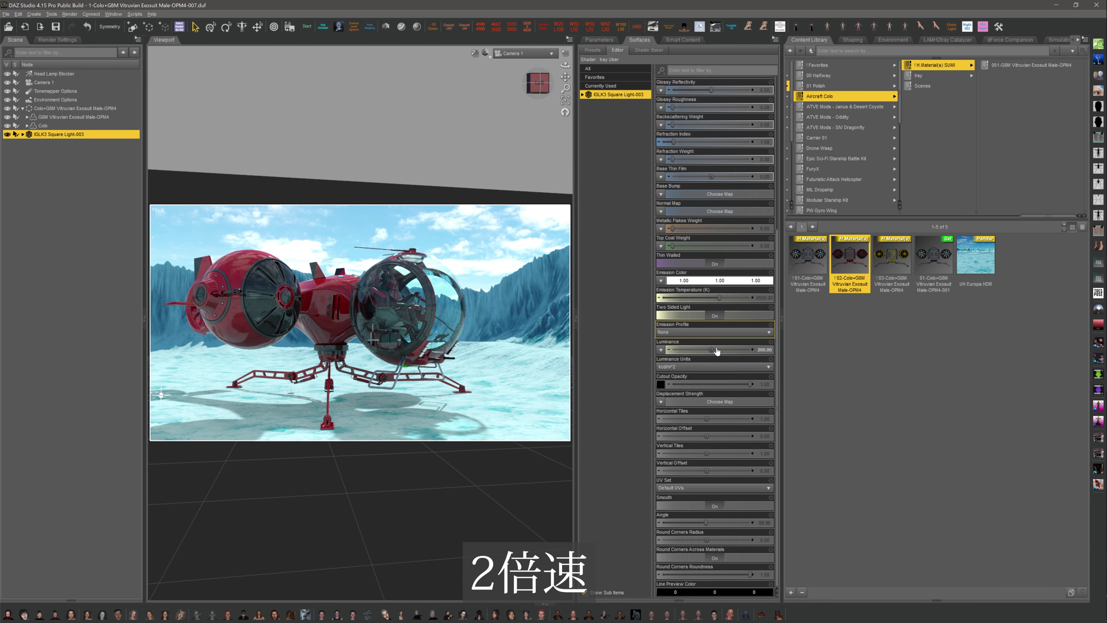
{"action": "left_click", "coordinate": [717, 349]}
{"action": "type", "text": "300"}
{"action": "key", "text": "Return"}
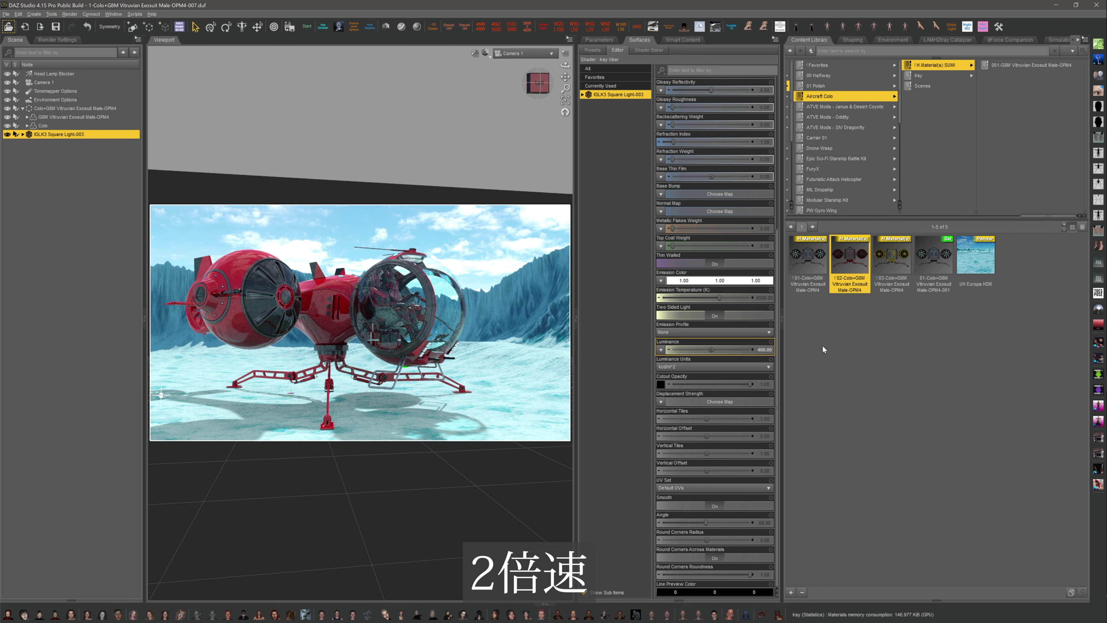
{"action": "left_click", "coordinate": [892, 374]}
Apply the black 01-Colo+G8M preset to the Colo+G8M group, adjust the framing and overwrite 1-Colo+G8M Vitruvian Exosuit Male-OPM4-007.duf.
{"action": "left_click", "coordinate": [73, 108]}
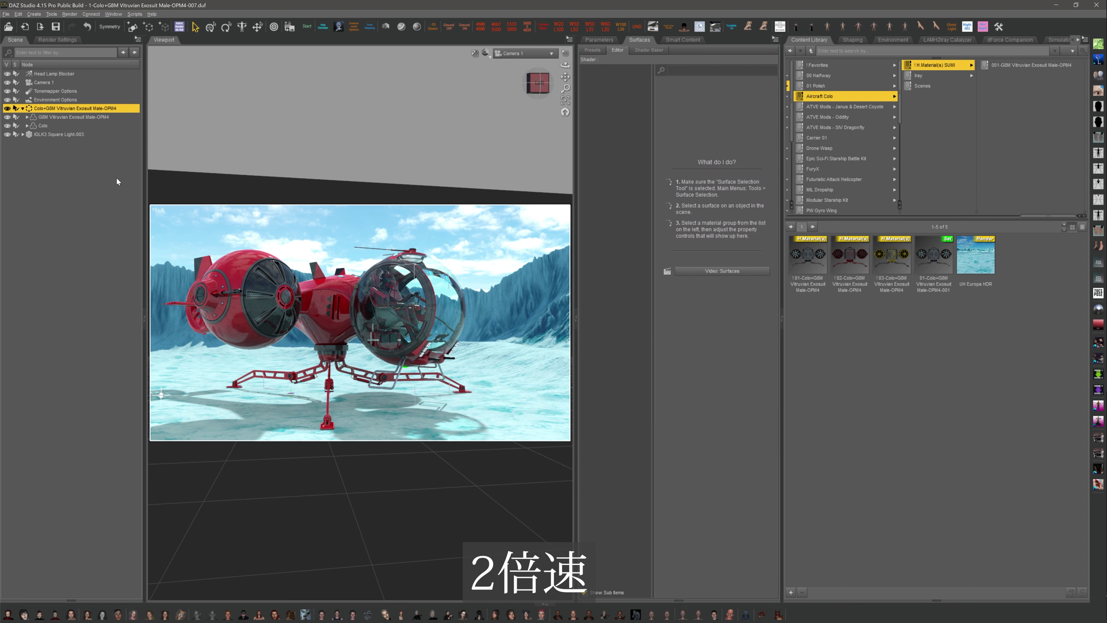
{"action": "double_click", "coordinate": [808, 260]}
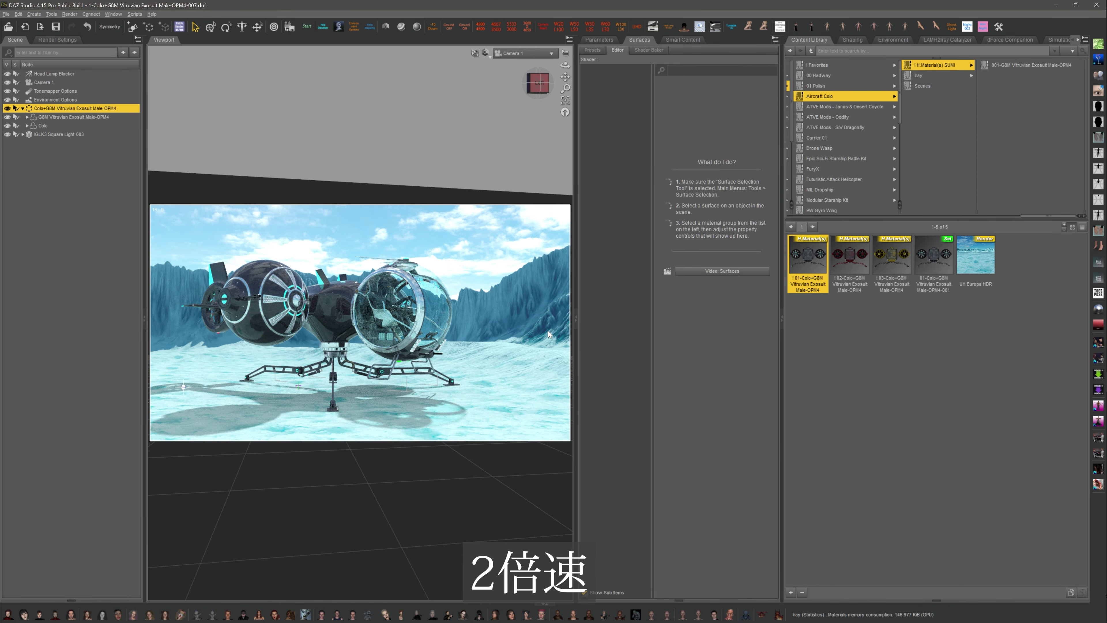
{"action": "left_click_drag", "start_coordinate": [562, 75], "coordinate": [530, 74]}
{"action": "key", "text": "ctrl+shift+s"}
{"action": "double_click", "coordinate": [497, 206]}
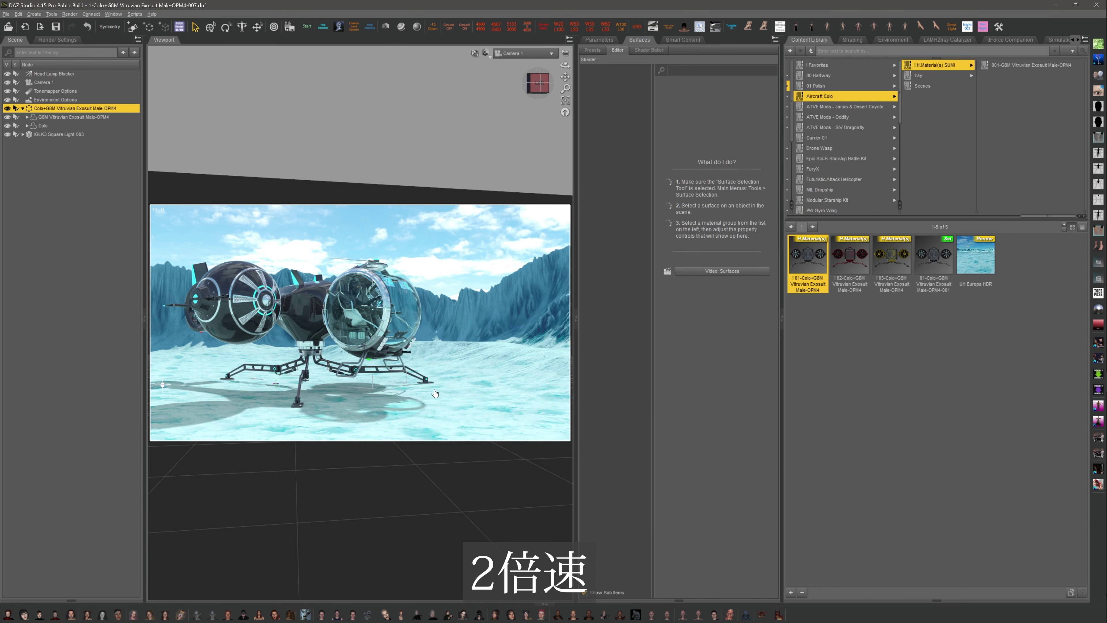
Apply the red 02-Colo+G8M material preset and save the scene as 2-Colo+G8M Vitruvian Exosuit Male-OPM4-007.duf.
{"action": "double_click", "coordinate": [849, 257]}
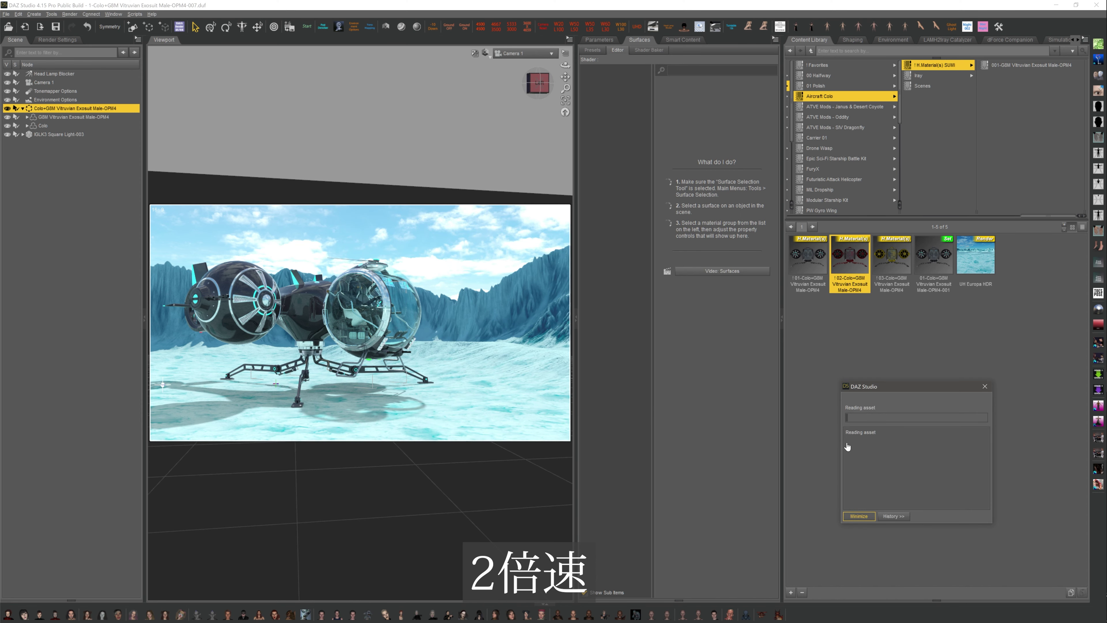
{"action": "left_click", "coordinate": [288, 26]}
{"action": "right_click", "coordinate": [558, 260]}
{"action": "key", "text": "Escape"}
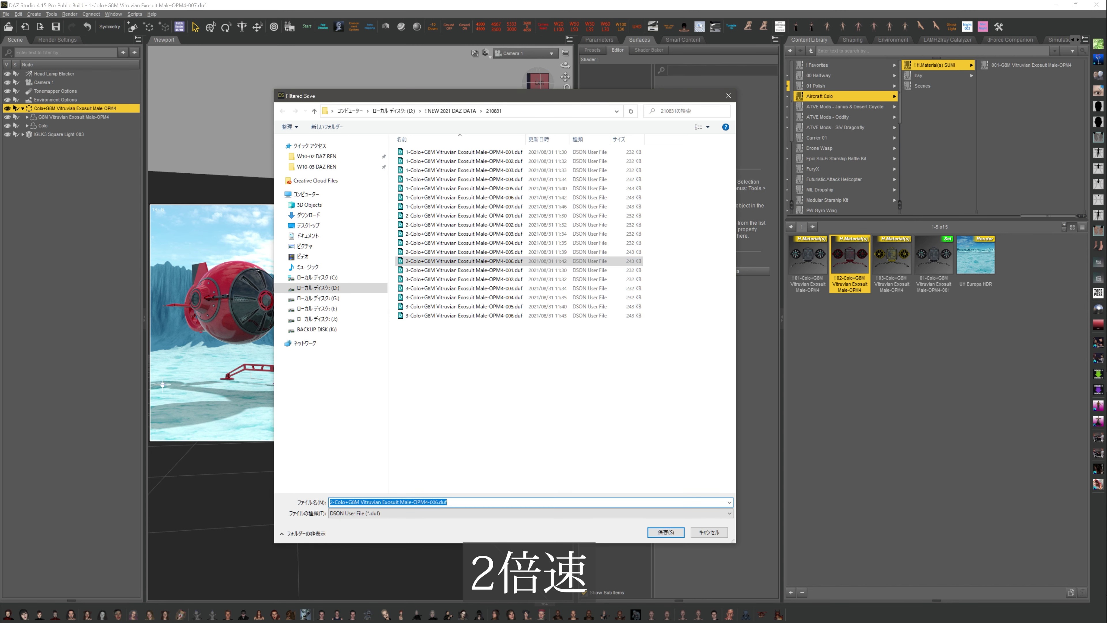
{"action": "left_click", "coordinate": [437, 502]}
{"action": "key", "text": "BackSpace"}
{"action": "type", "text": "7"}
{"action": "left_click", "coordinate": [665, 534]}
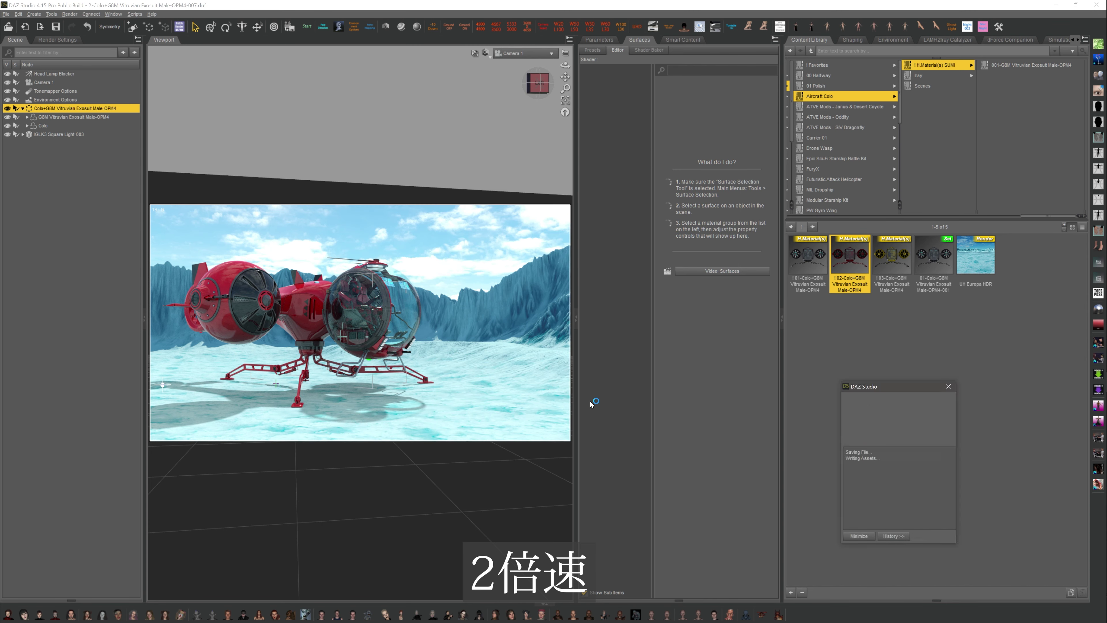
Apply the yellow 03-Colo+G8M material preset and save the scene as 3-Colo+G8M Vitruvian Exosuit Male-OPM4-007.duf.
{"action": "left_click", "coordinate": [892, 262]}
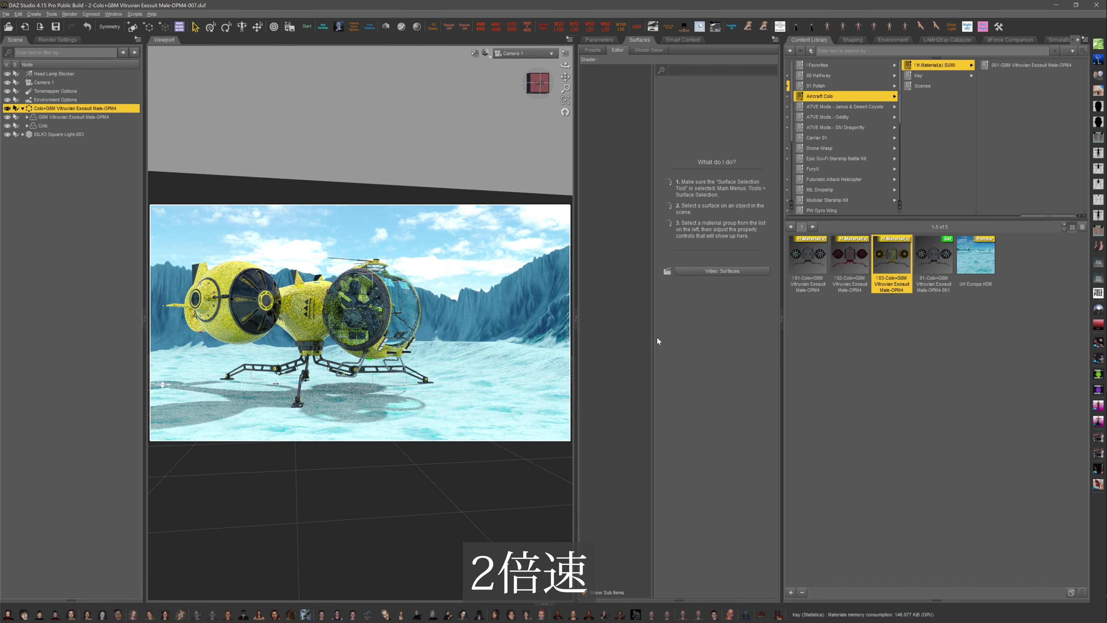
{"action": "left_click", "coordinate": [290, 26]}
{"action": "right_click", "coordinate": [478, 327]}
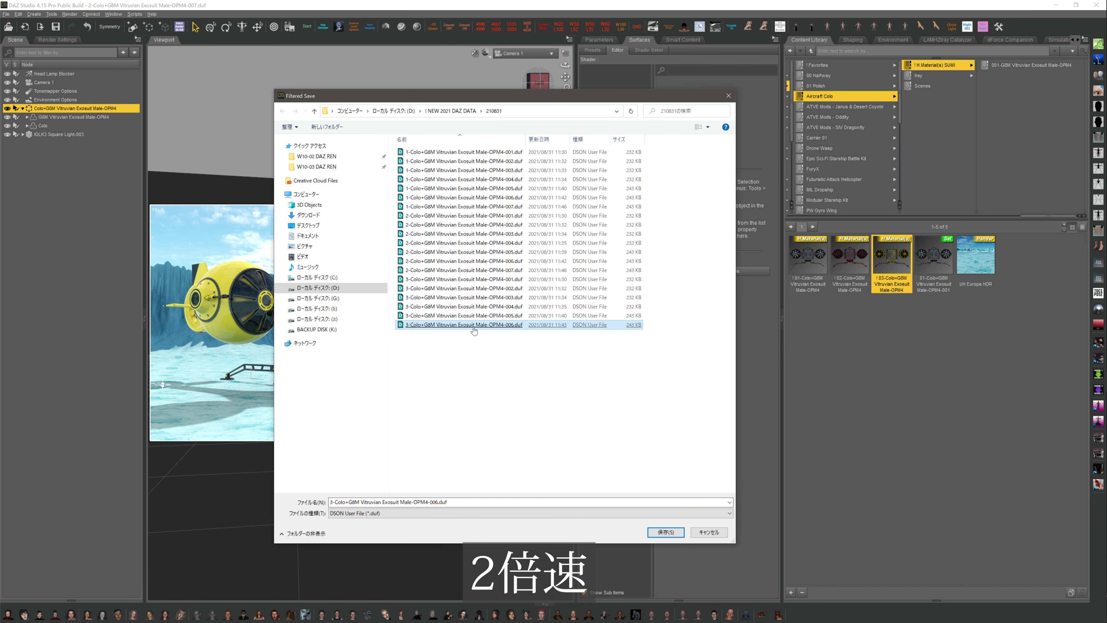
{"action": "left_click", "coordinate": [435, 503]}
{"action": "left_click", "coordinate": [436, 503]}
{"action": "type", "text": "7"}
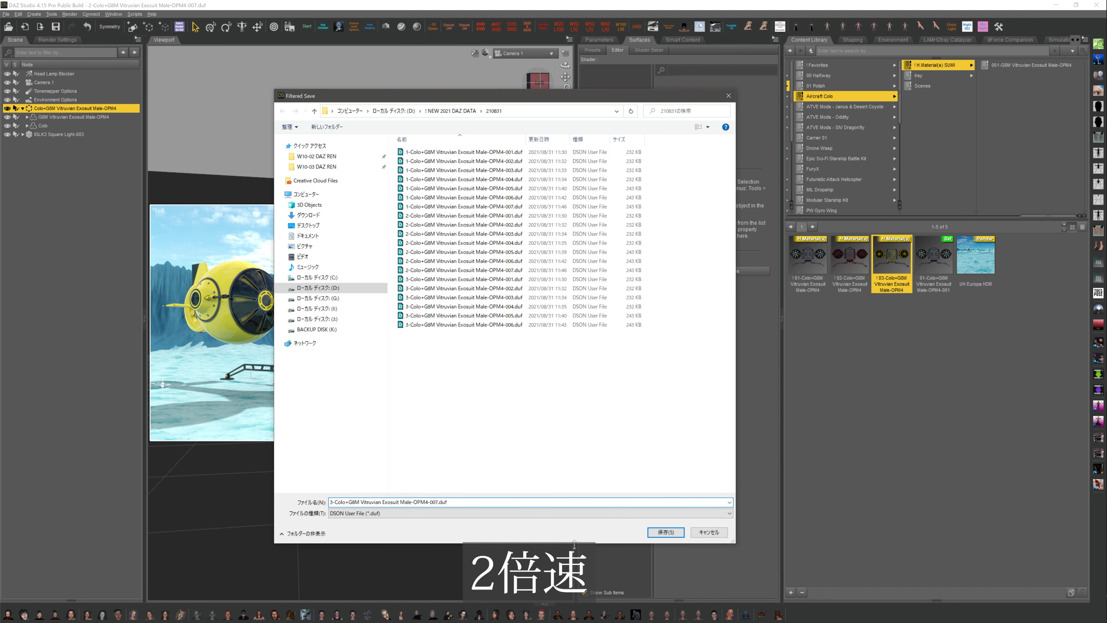
{"action": "left_click", "coordinate": [667, 532]}
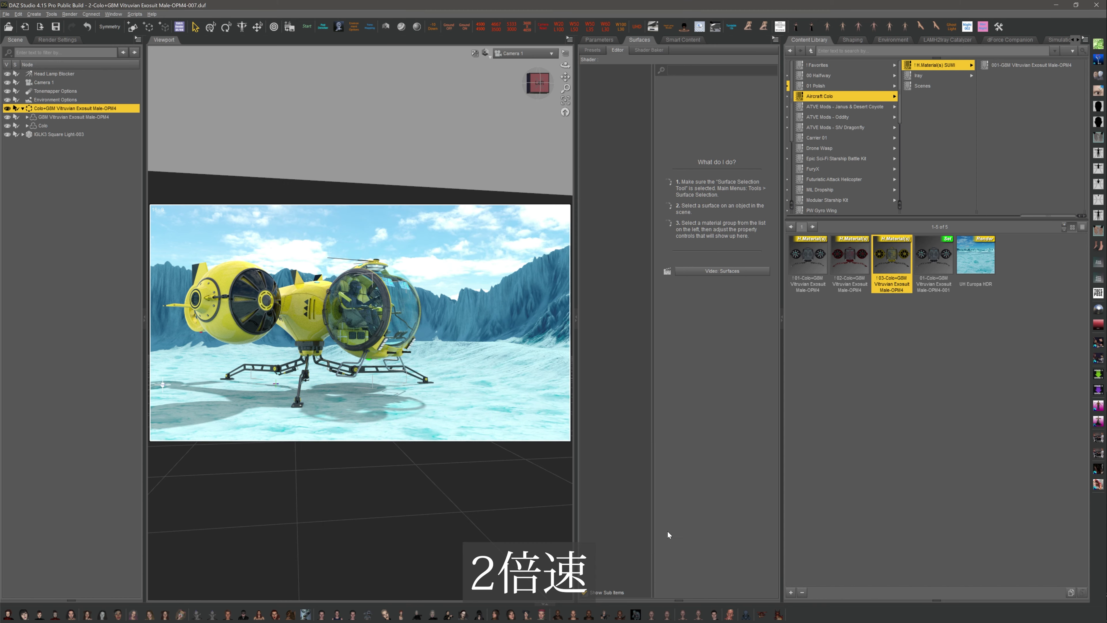
Apply the black 01-Colo+G8M preset and frame Camera 1 on a rear three-quarter view with the tail fan on the right.
{"action": "double_click", "coordinate": [808, 277]}
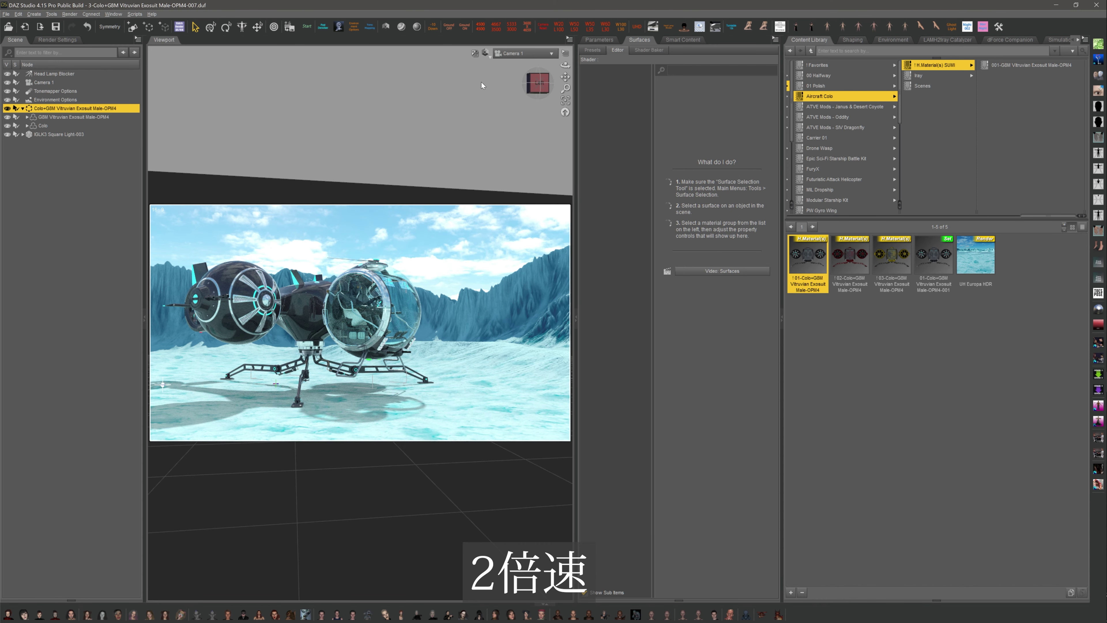
{"action": "mouse_move", "coordinate": [538, 83]}
{"action": "left_mouse_down"}
{"action": "mouse_move", "coordinate": [555, 84]}
{"action": "mouse_move", "coordinate": [529, 72]}
{"action": "mouse_move", "coordinate": [543, 87]}
{"action": "left_mouse_up"}
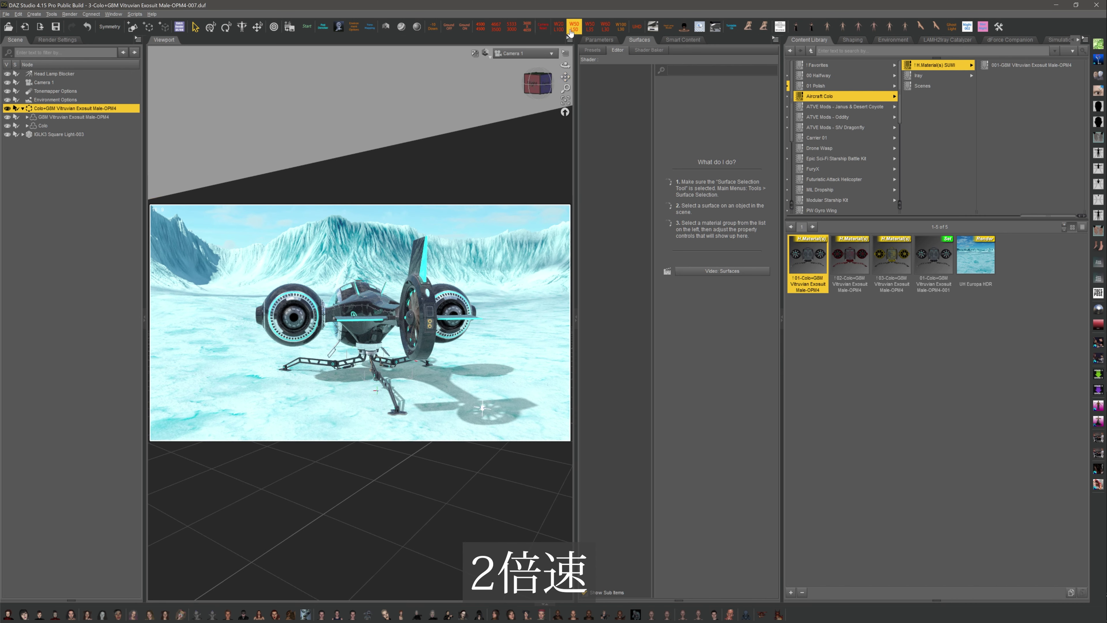
{"action": "left_click", "coordinate": [71, 85]}
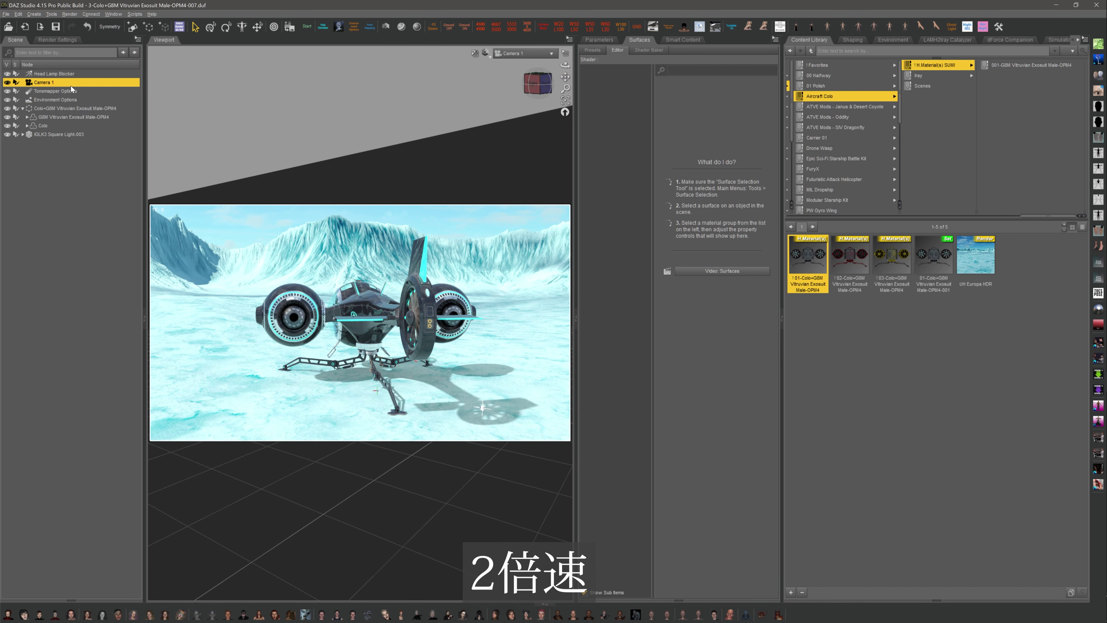
{"action": "left_click", "coordinate": [573, 27]}
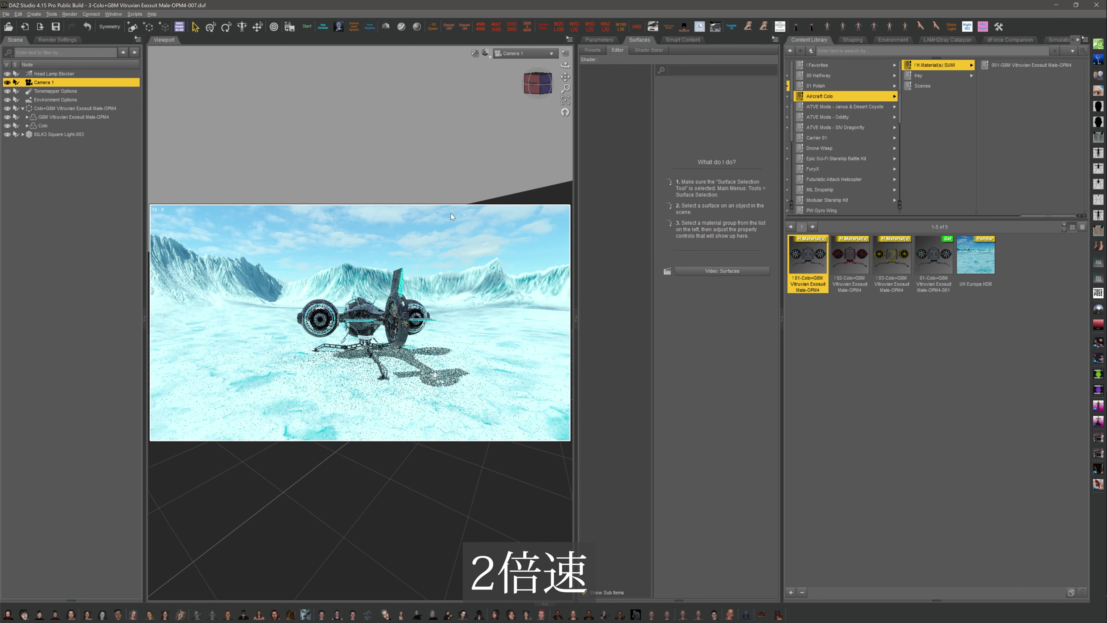
{"action": "mouse_move", "coordinate": [565, 77]}
{"action": "left_mouse_down"}
{"action": "mouse_move", "coordinate": [579, 86]}
{"action": "mouse_move", "coordinate": [541, 89]}
{"action": "mouse_move", "coordinate": [565, 74]}
{"action": "left_mouse_up"}
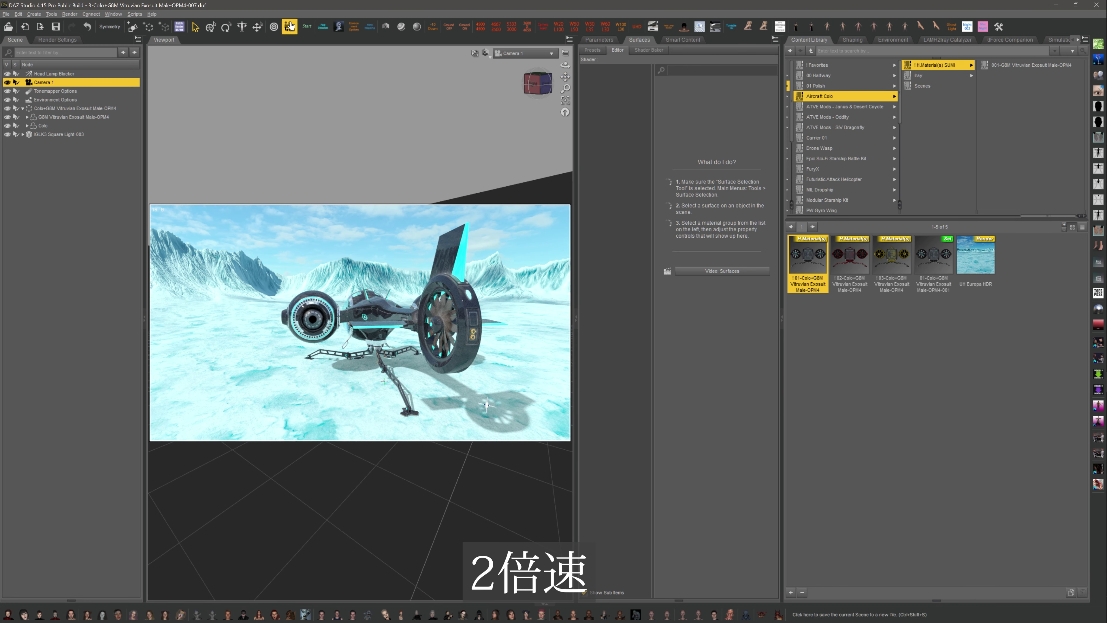
{"action": "left_click", "coordinate": [69, 109]}
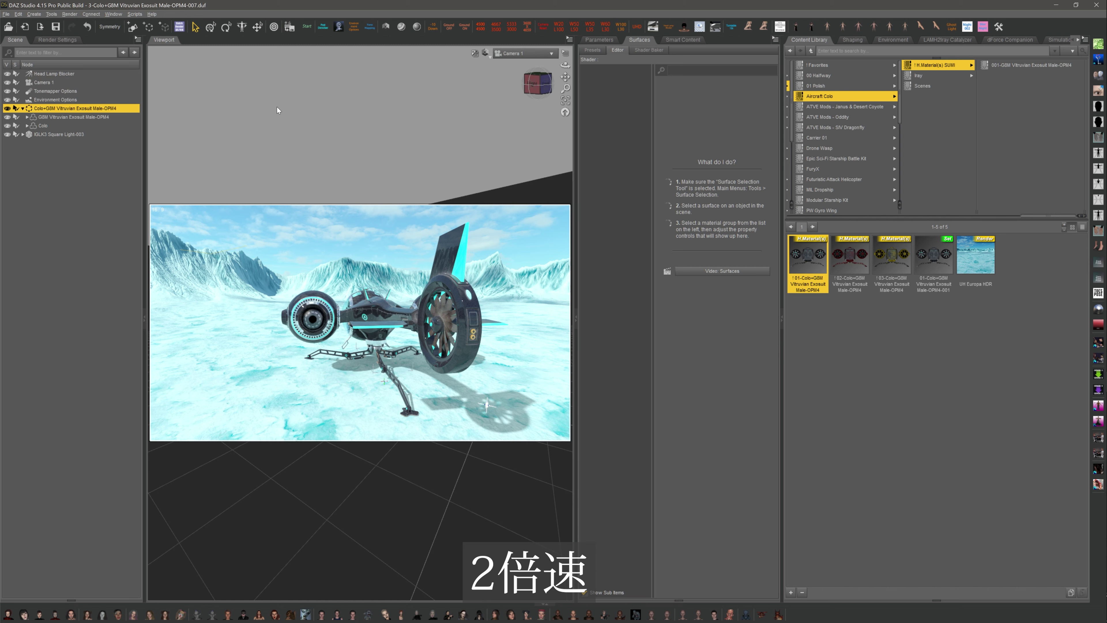
{"action": "left_click", "coordinate": [546, 31]}
{"action": "left_click", "coordinate": [44, 82]}
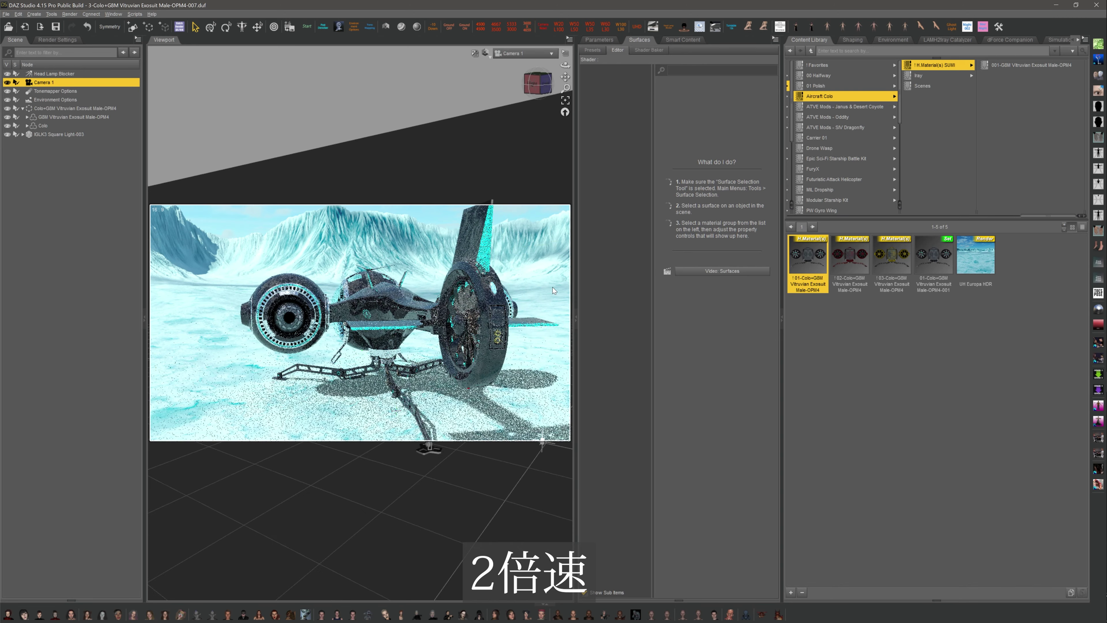
{"action": "left_click_drag", "start_coordinate": [533, 89], "coordinate": [533, 79]}
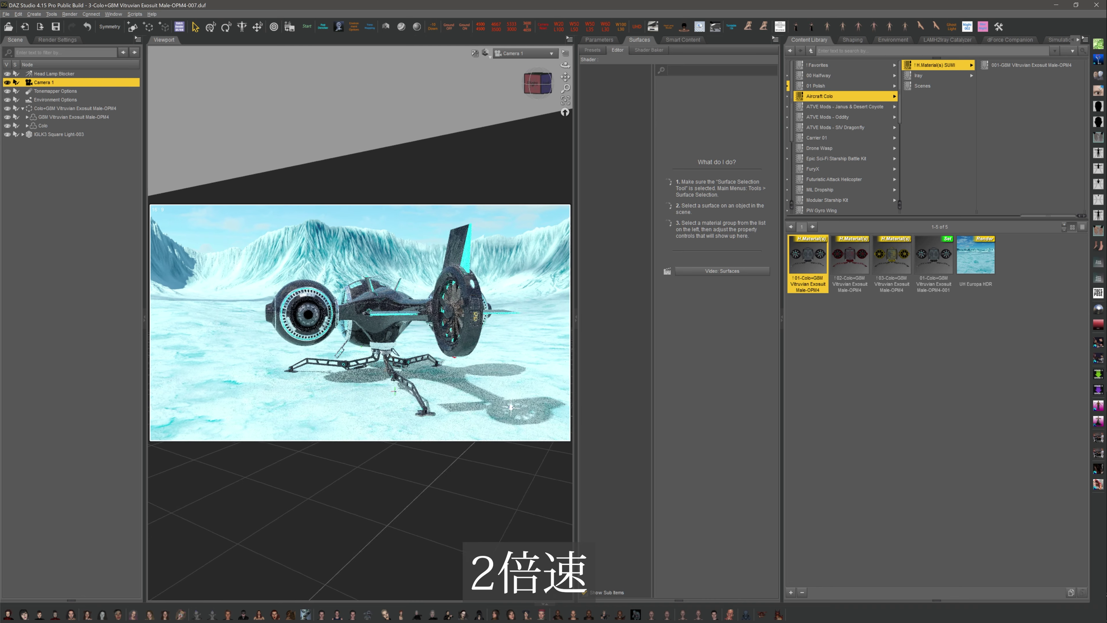
{"action": "left_click", "coordinate": [71, 109]}
{"action": "left_click_drag", "start_coordinate": [566, 76], "coordinate": [545, 88]}
Save the rear-view scene as 1-Colo+G8M Vitruvian Exosuit Male-OPM4-008.duf.
{"action": "key", "text": "ctrl+shift+s"}
{"action": "left_click", "coordinate": [464, 206]}
{"action": "left_click", "coordinate": [435, 502]}
{"action": "key", "text": "BackSpace"}
{"action": "type", "text": "8"}
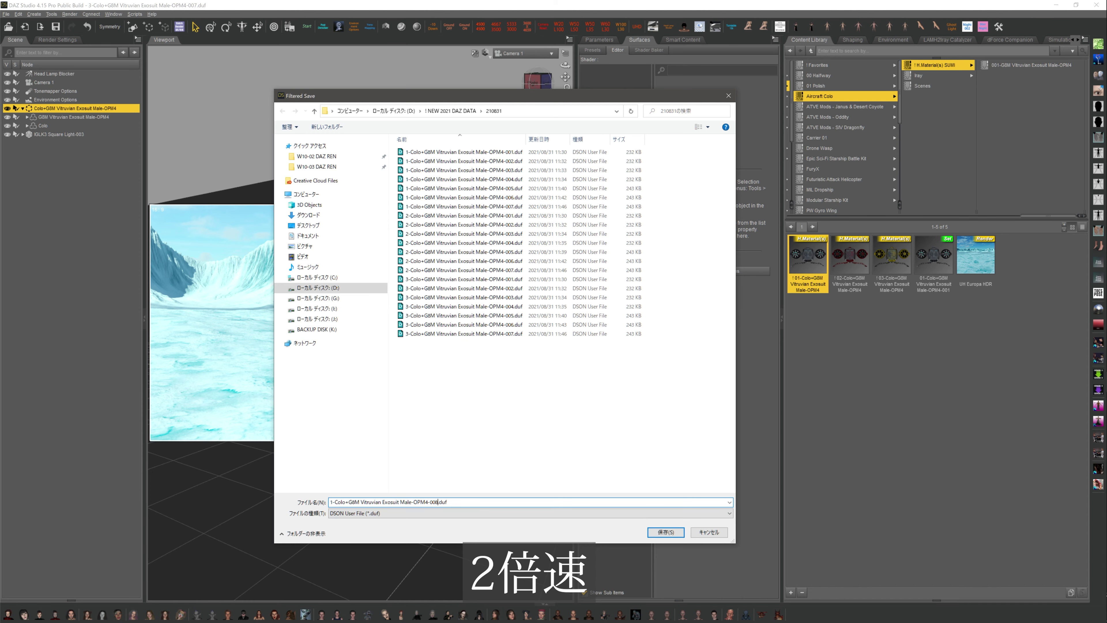
{"action": "left_click", "coordinate": [665, 532]}
Apply the red 02-Colo+G8M material preset and save the scene as 2-Colo+G8M Vitruvian Exosuit Male-OPM4-008.duf.
{"action": "left_click", "coordinate": [849, 257]}
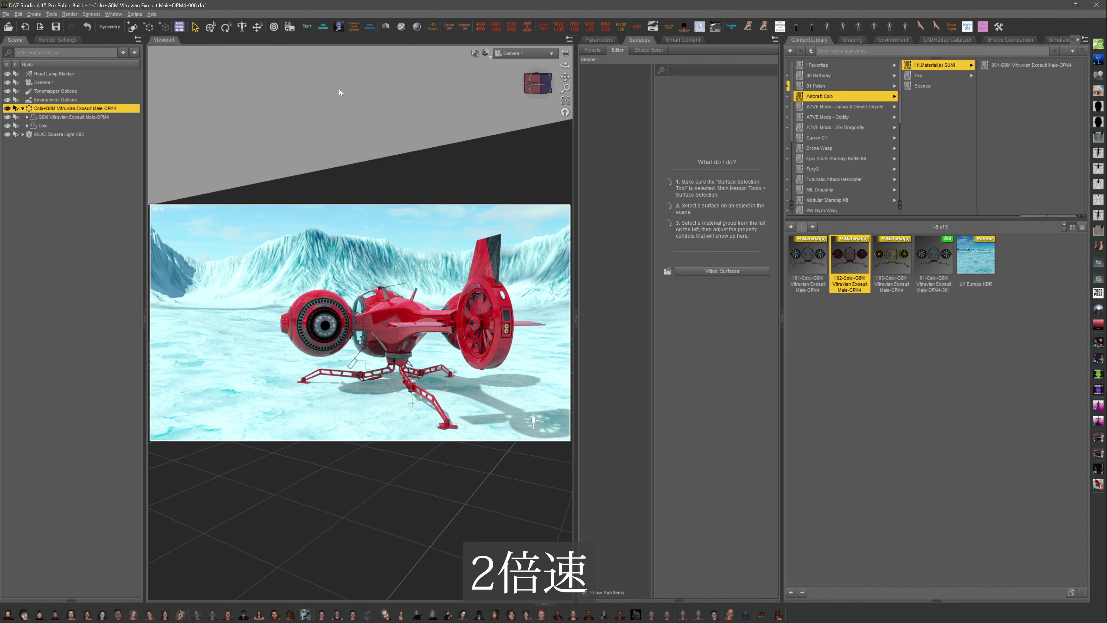
{"action": "left_click", "coordinate": [289, 27]}
{"action": "right_click", "coordinate": [489, 284]}
{"action": "key", "text": "Escape"}
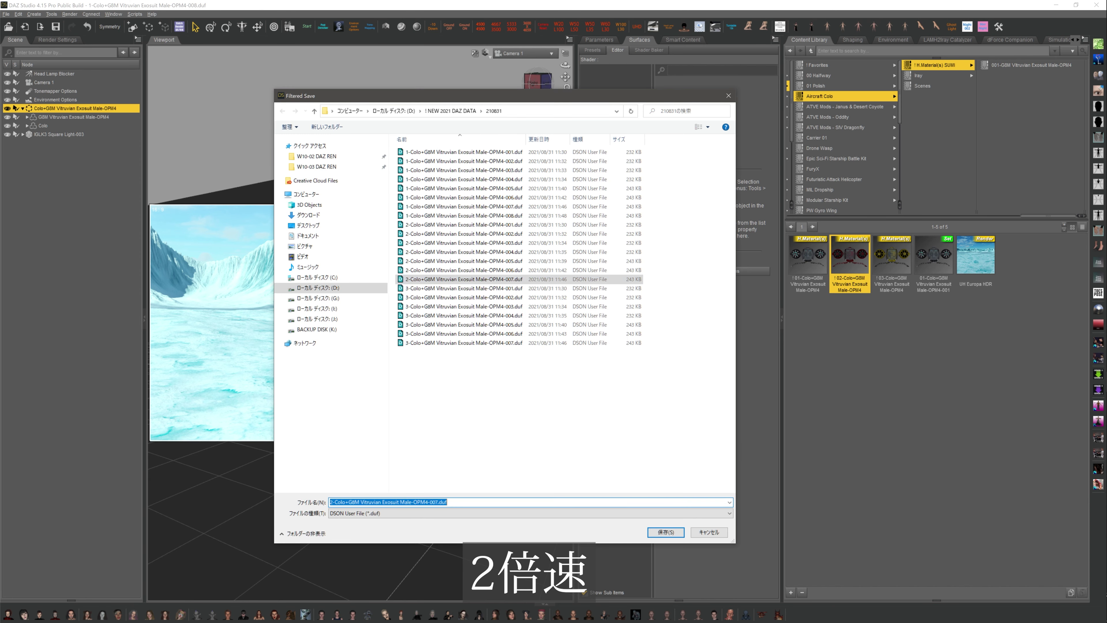
{"action": "key", "text": "BackSpace"}
{"action": "type", "text": "8"}
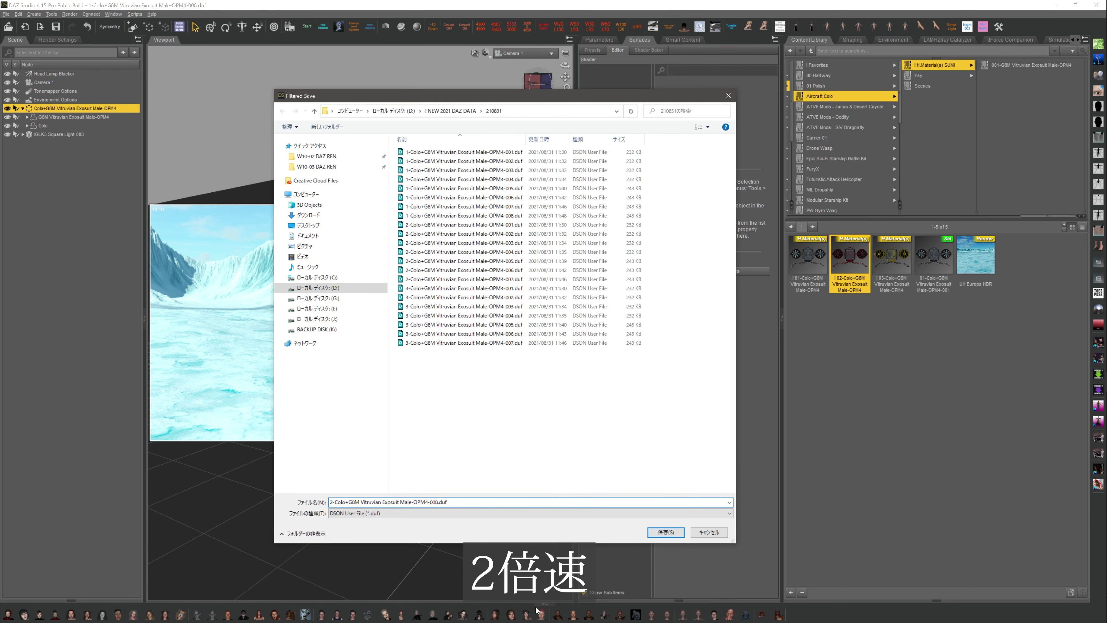
{"action": "left_click", "coordinate": [678, 535]}
Apply the yellow 03-Colo+G8M material preset and save the scene as 3-Colo+G8M Vitruvian Exosuit Male-OPM4-008.duf.
{"action": "double_click", "coordinate": [892, 258]}
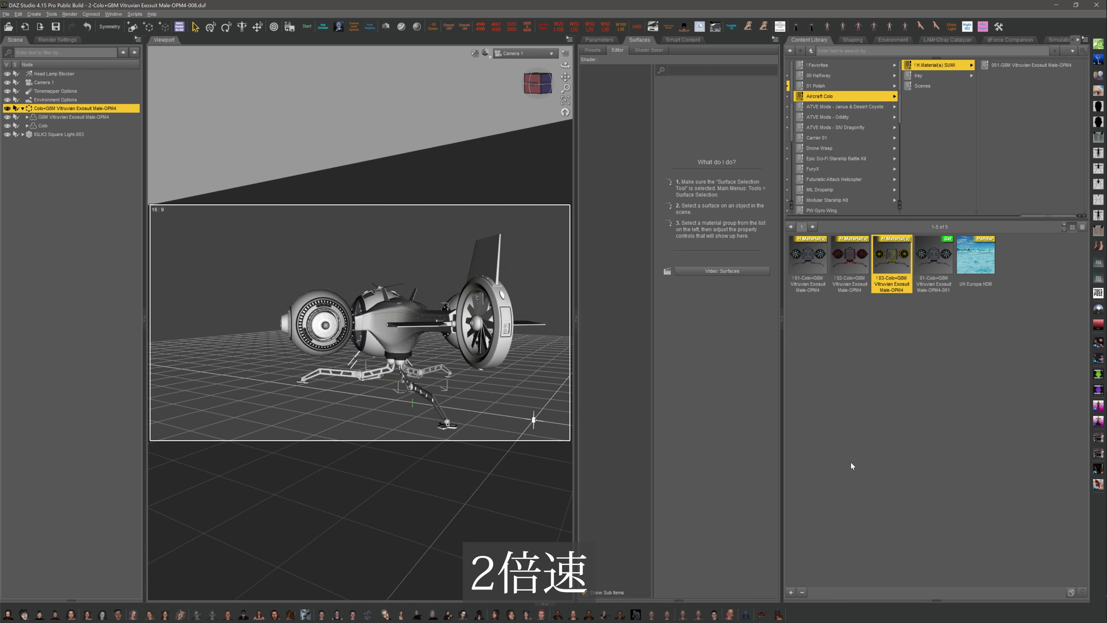
{"action": "left_click", "coordinate": [290, 26]}
{"action": "left_click", "coordinate": [481, 352]}
{"action": "right_click", "coordinate": [481, 352]}
{"action": "double_click", "coordinate": [434, 502]}
{"action": "type", "text": "8"}
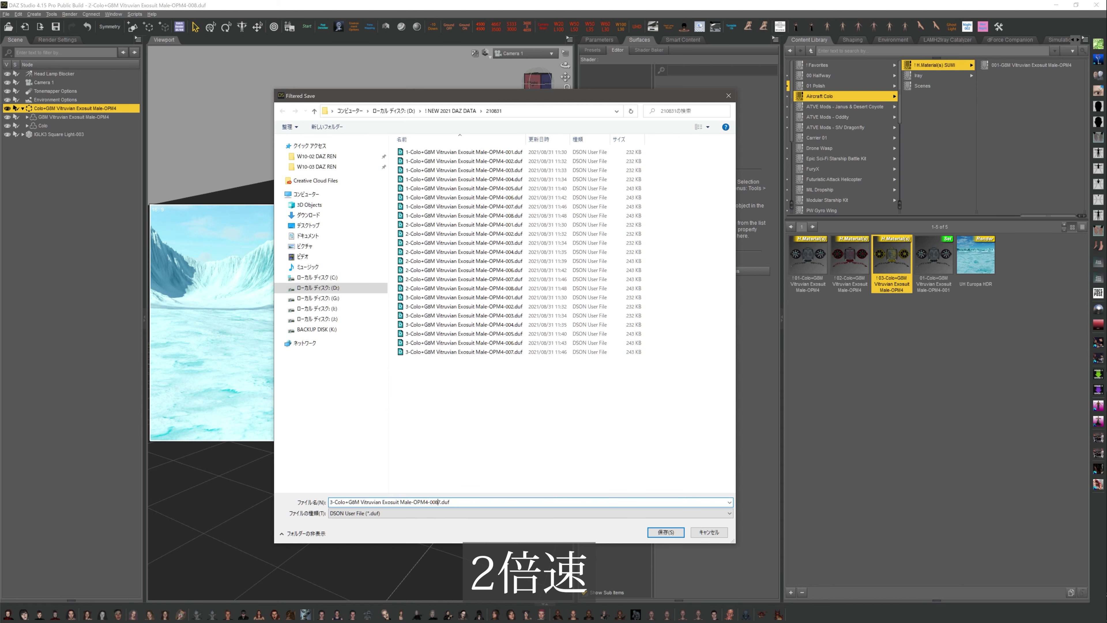
{"action": "left_click", "coordinate": [667, 533]}
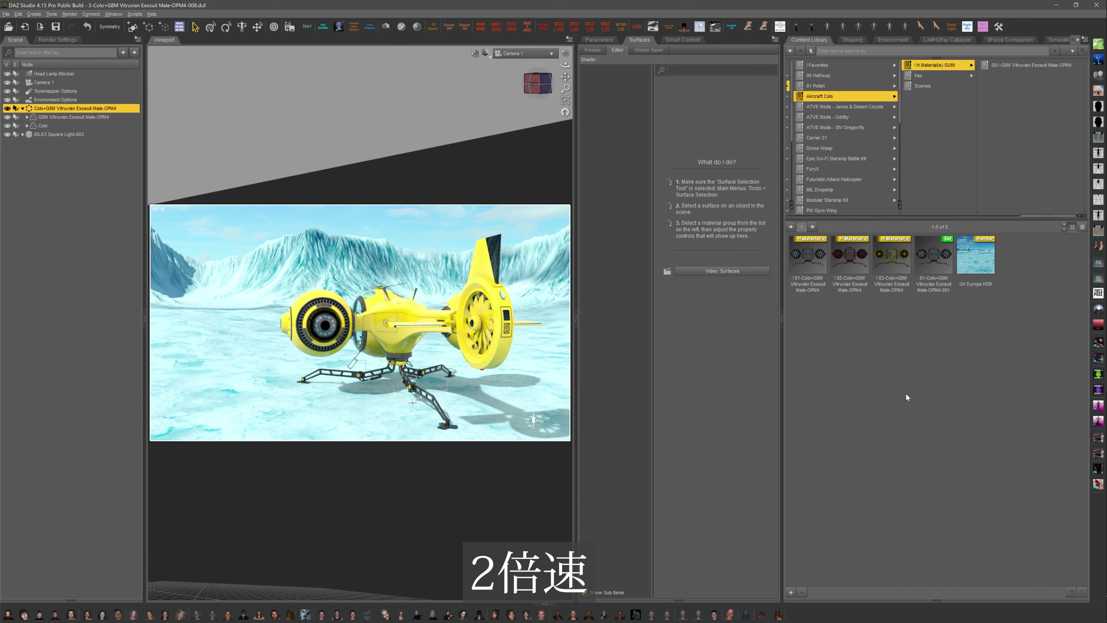
Switch the viewport out of the rendered preview and add all 24 scene files in folder 210831 to Batch DS/RIB Render.
{"action": "left_click", "coordinate": [402, 27]}
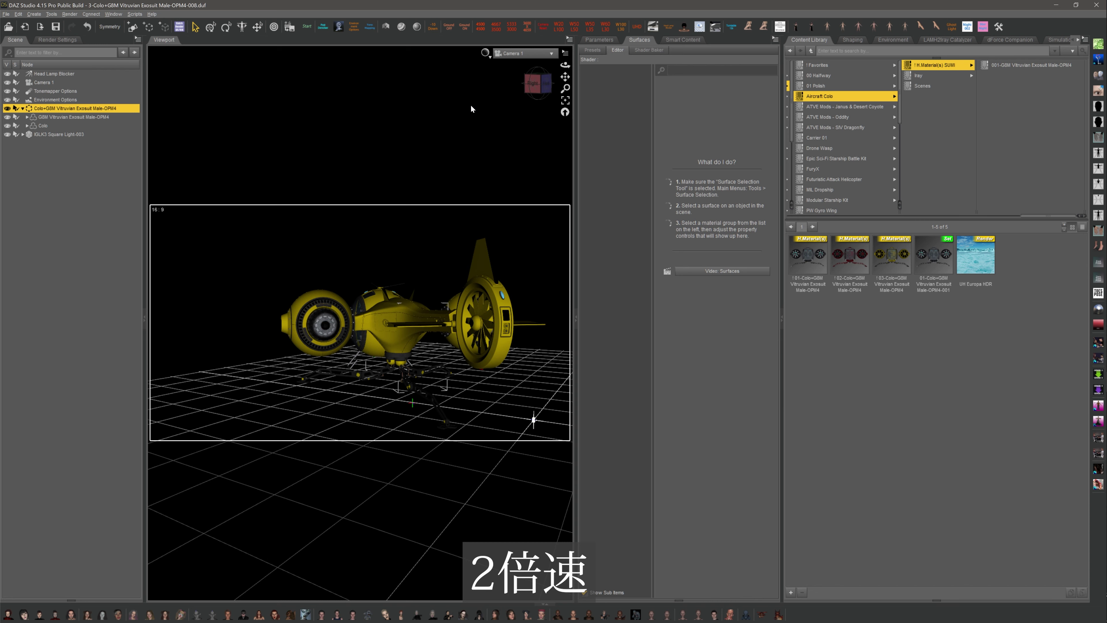
{"action": "left_click", "coordinate": [179, 28]}
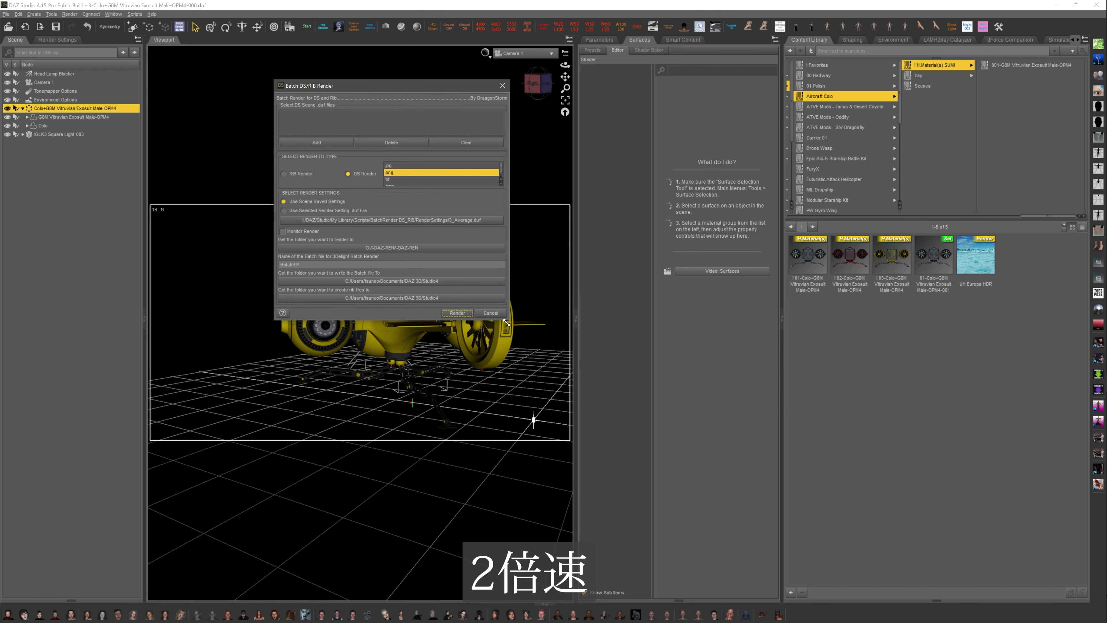
{"action": "left_click_drag", "start_coordinate": [505, 322], "coordinate": [788, 546]}
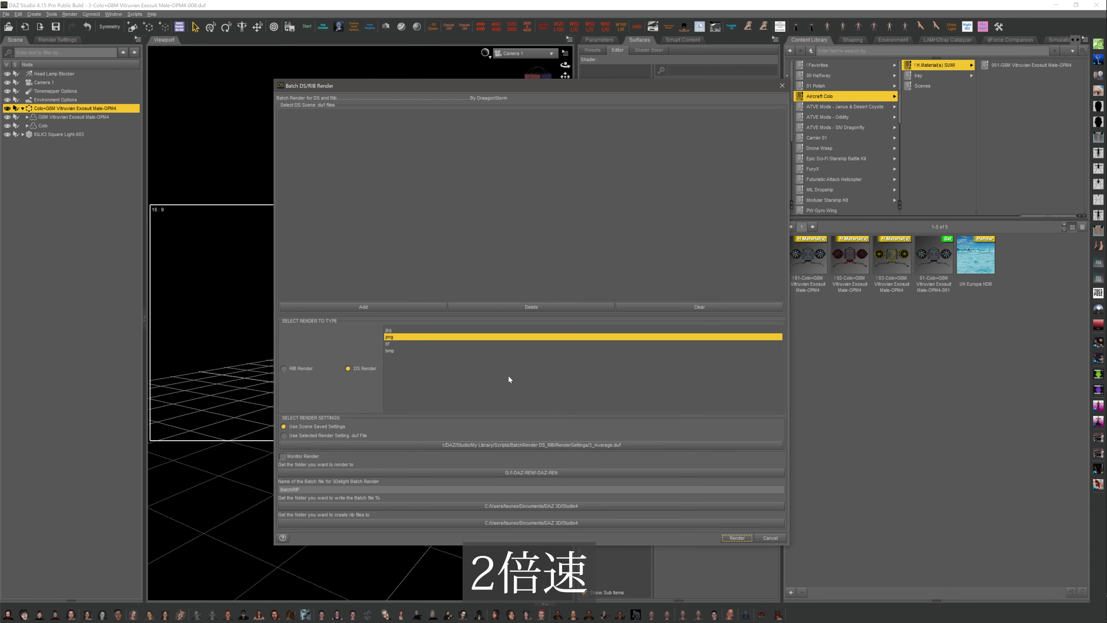
{"action": "left_click", "coordinate": [440, 307]}
{"action": "left_click", "coordinate": [479, 152]}
{"action": "left_click", "coordinate": [494, 360], "text": "shift"}
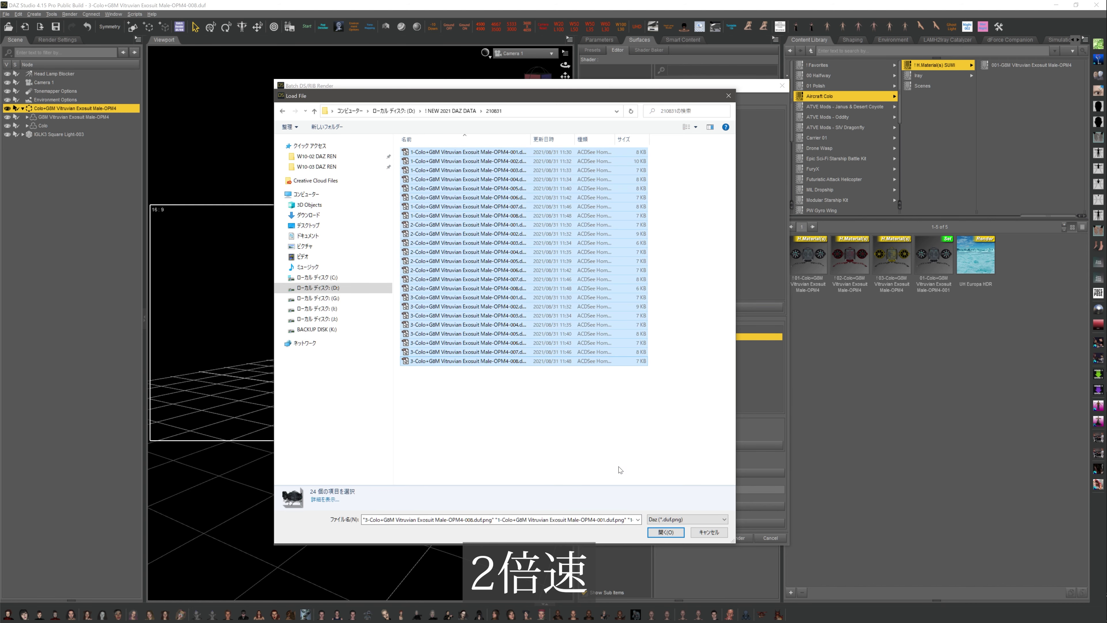
{"action": "left_click", "coordinate": [663, 533]}
{"action": "left_click_drag", "start_coordinate": [789, 216], "coordinate": [696, 216]}
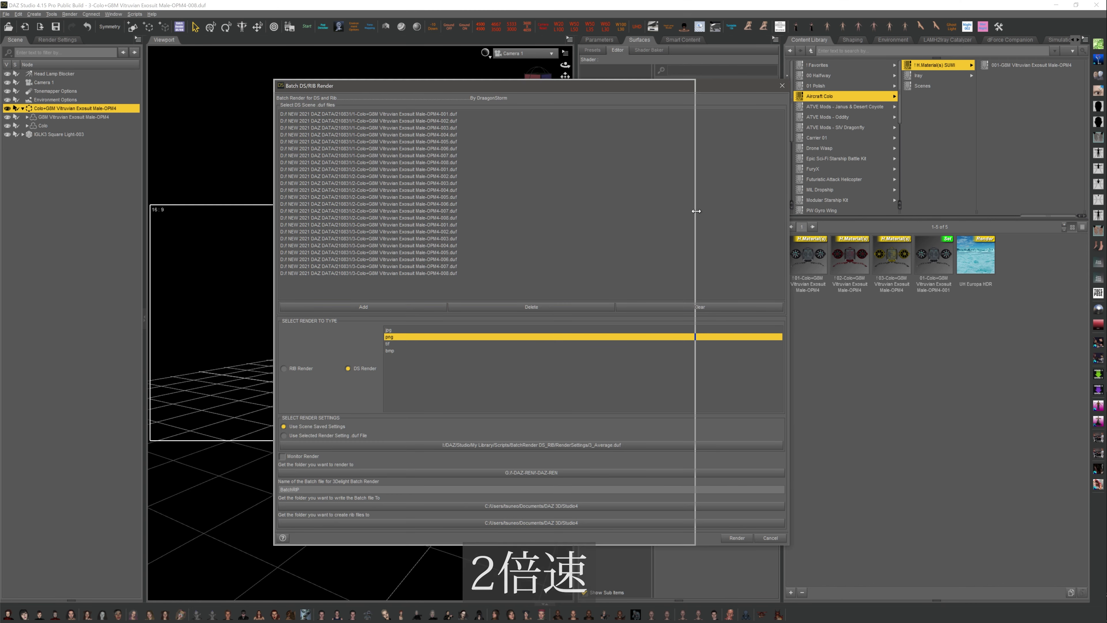